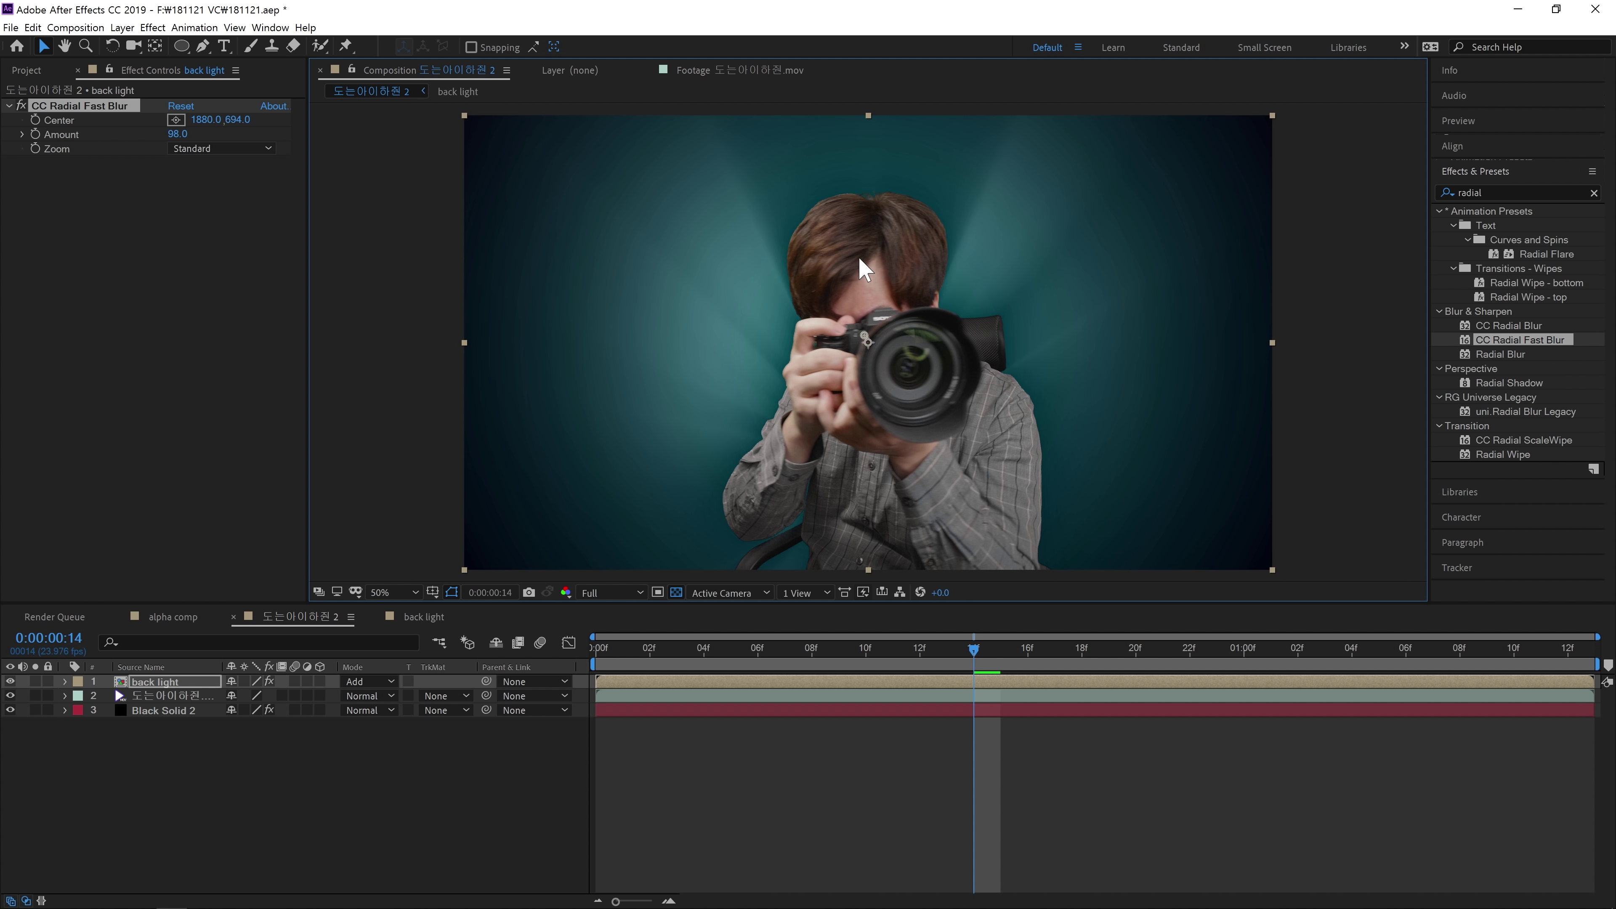
- Move the CC Radial Fast Blur center on the back light layer down to 1916, 1658 and set its Amount to 99
drag(875, 369, 873, 466)
click(185, 134)
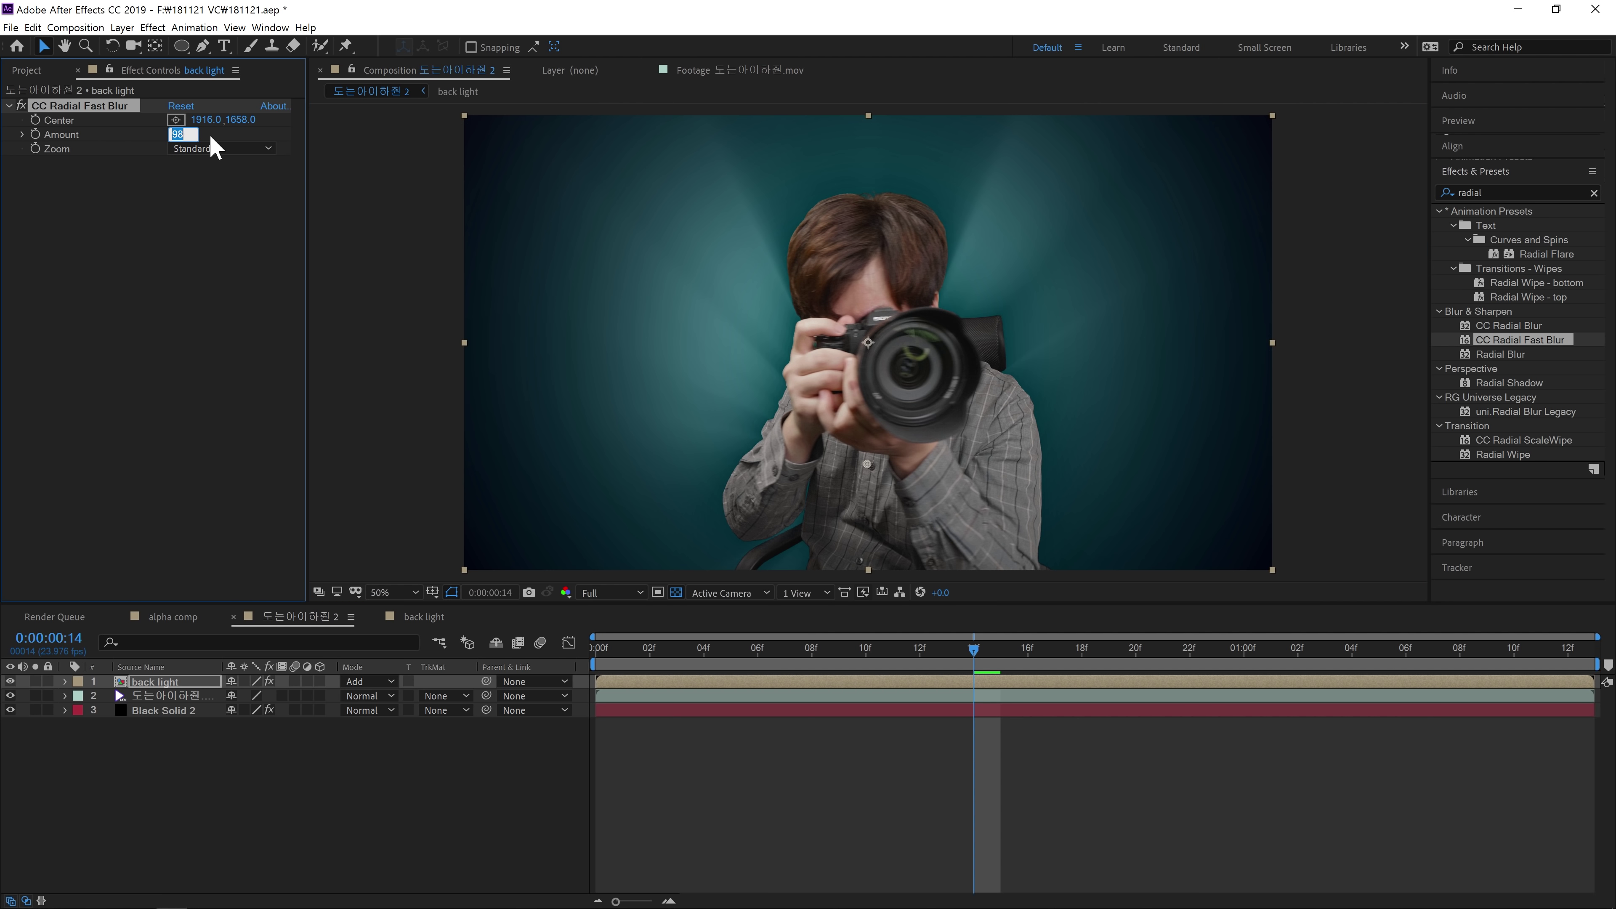
key(Down)
key(Down)
key(Down)
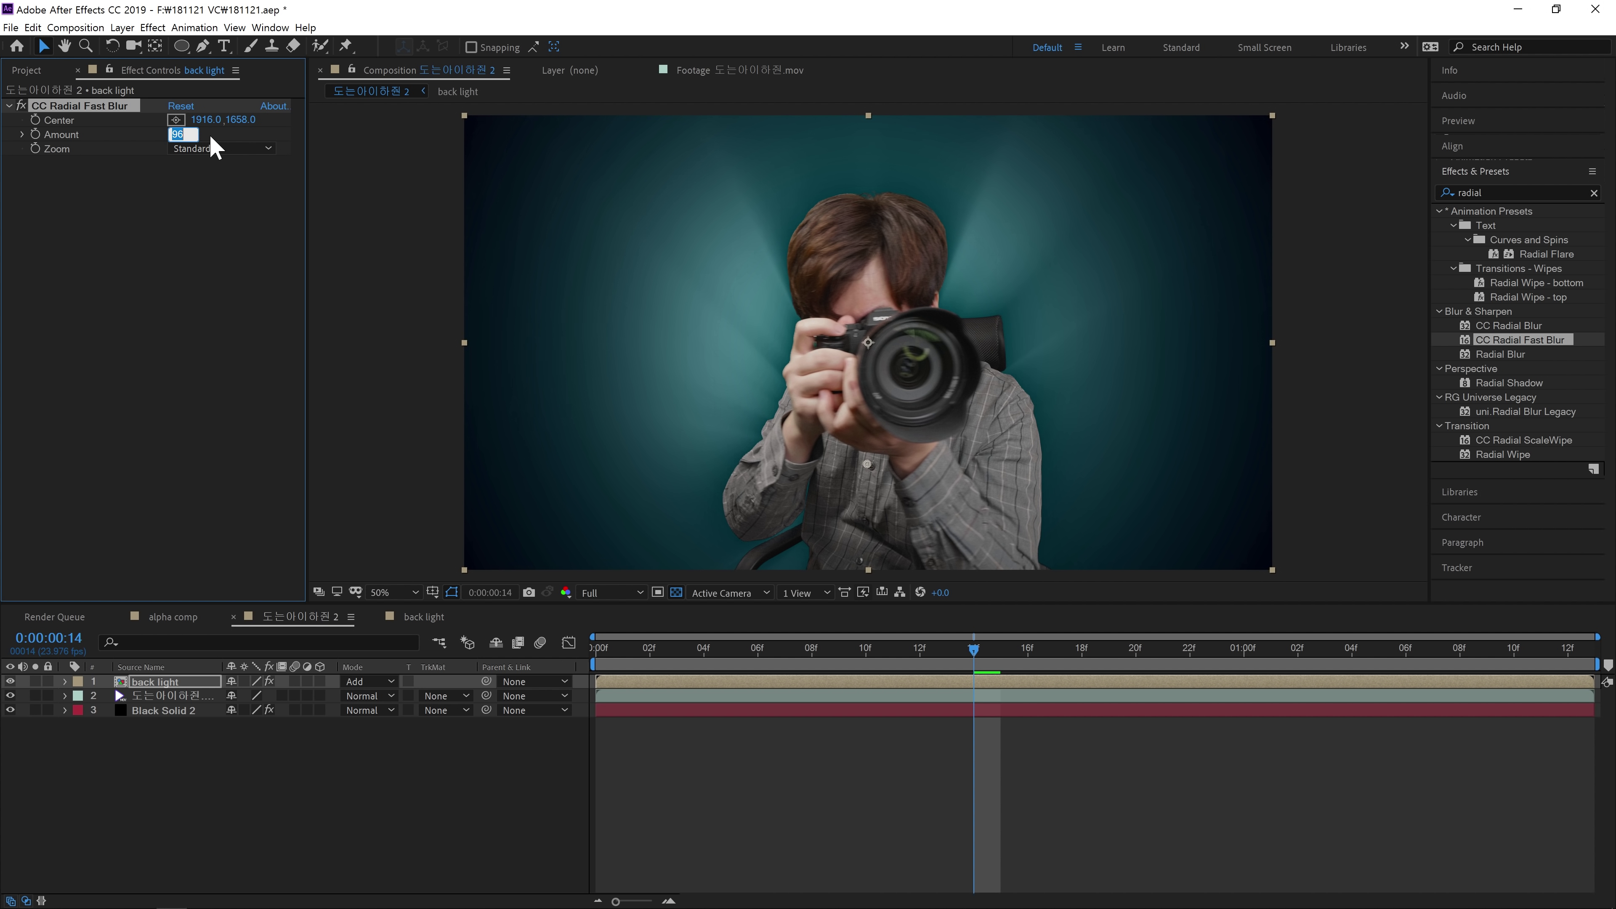
key(Up)
key(Up)
key(Up)
key(Up)
key(Up)
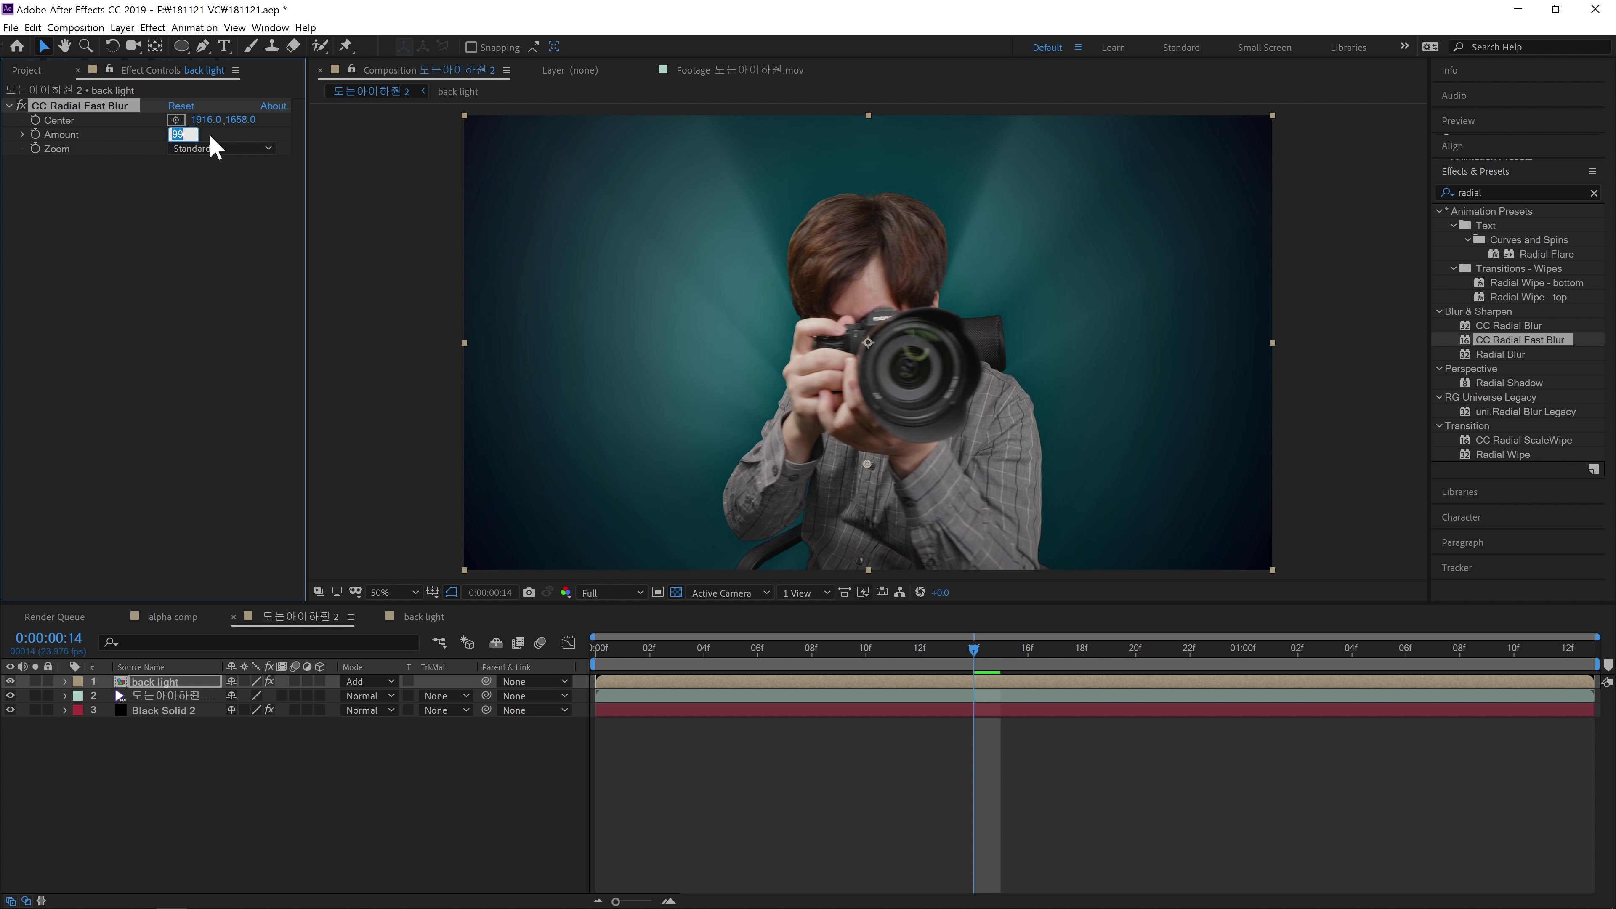
key(Up)
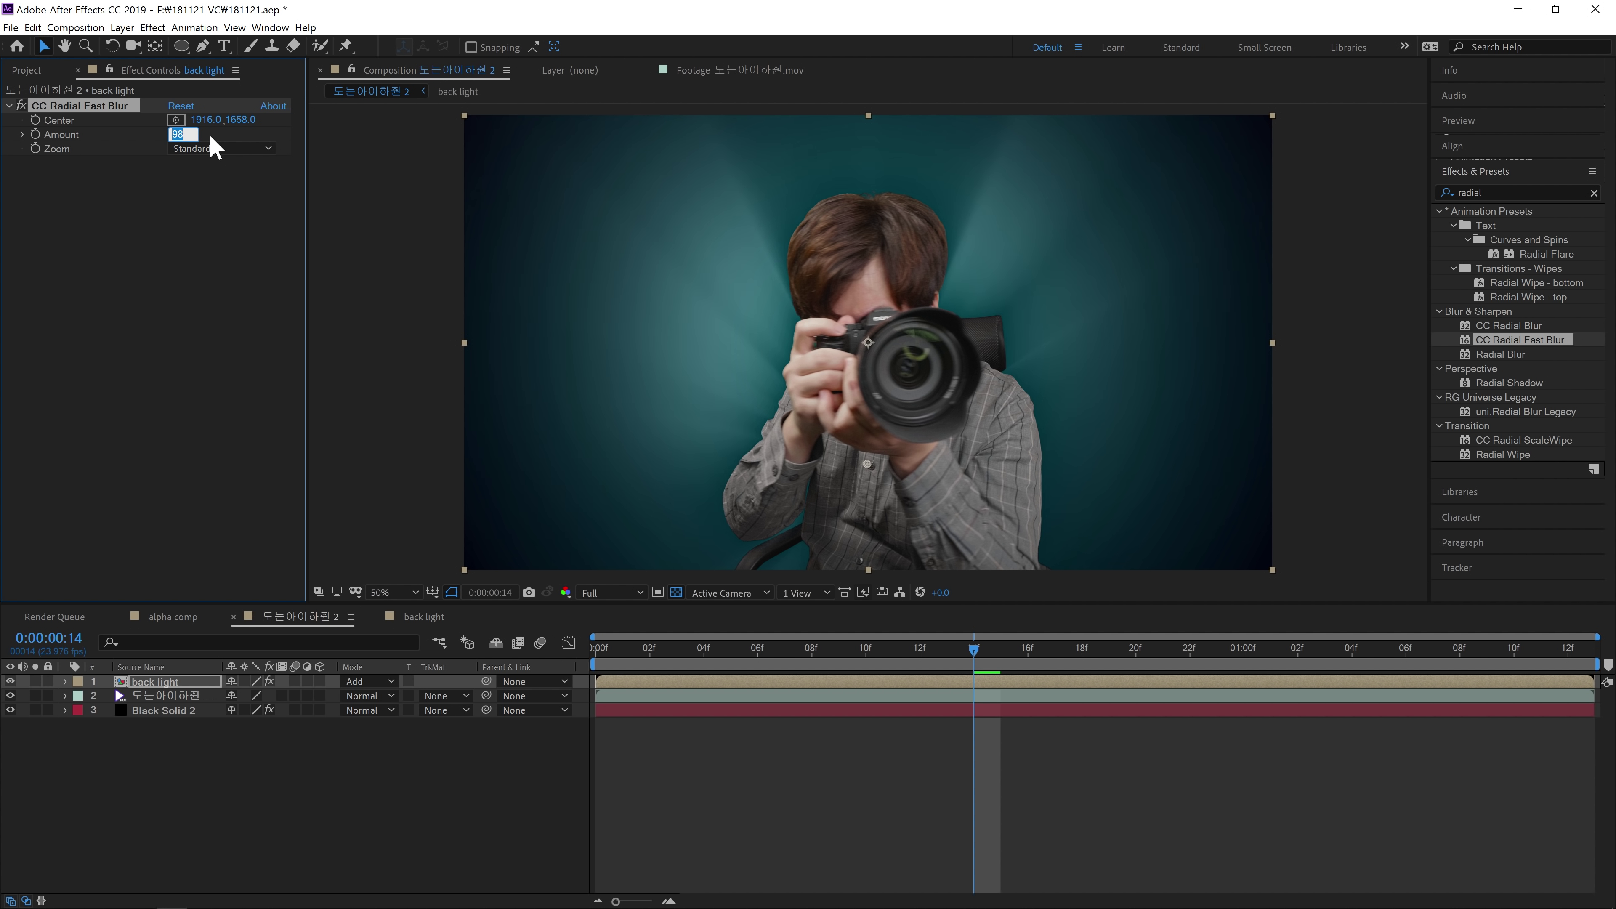
click(204, 164)
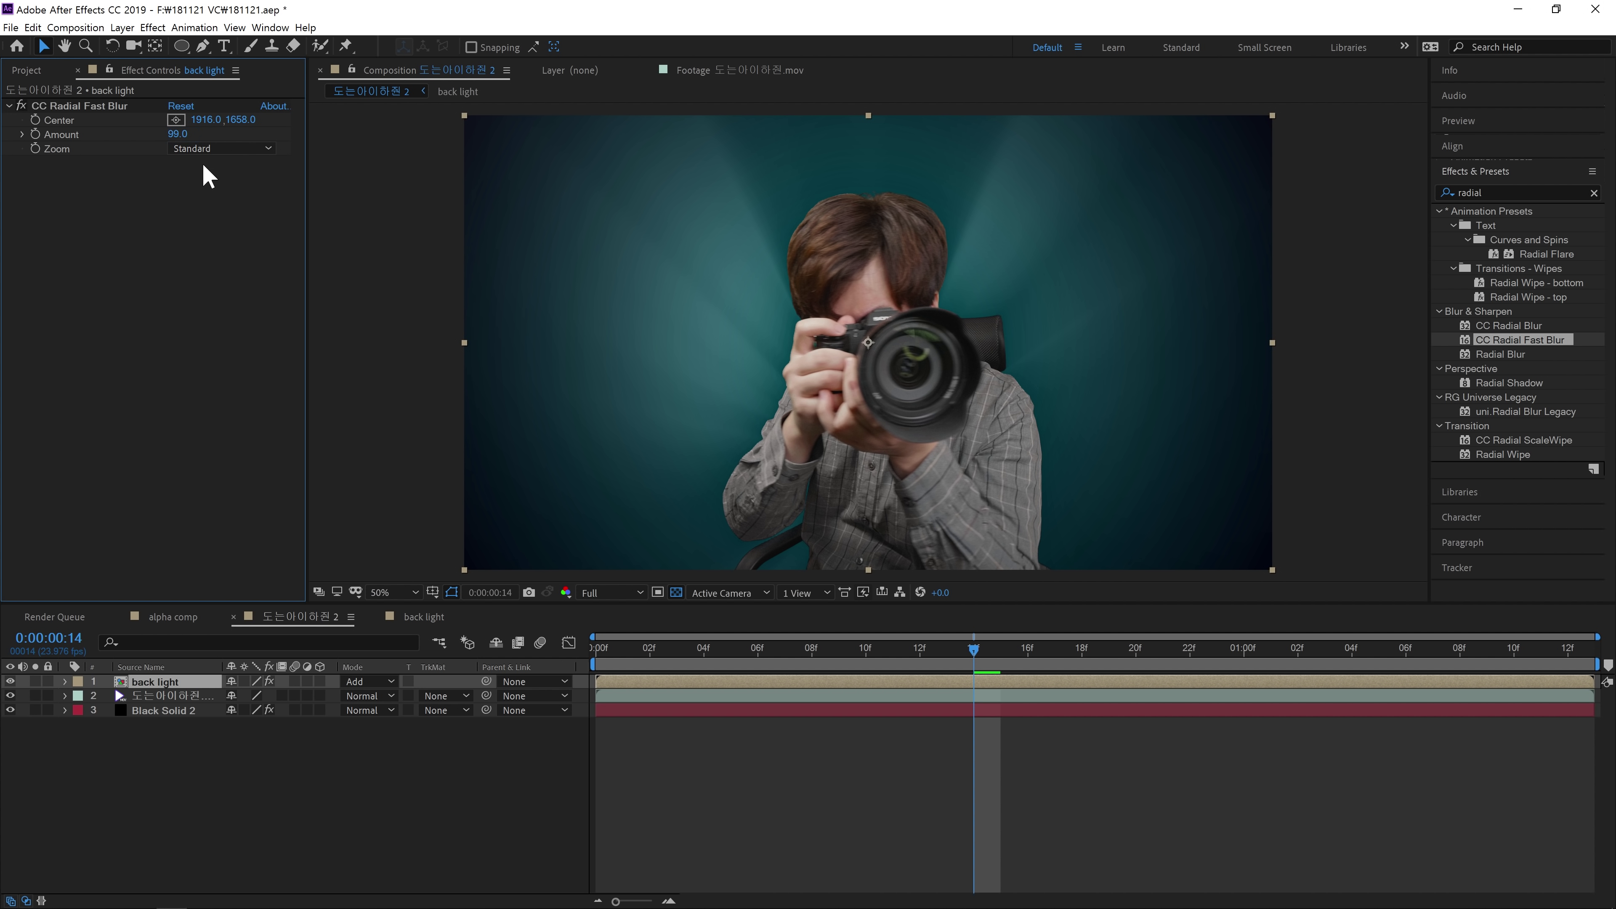
- Compare the Standard and Brightest zoom modes of the radial blur and set Zoom to Brightest
click(223, 150)
click(222, 182)
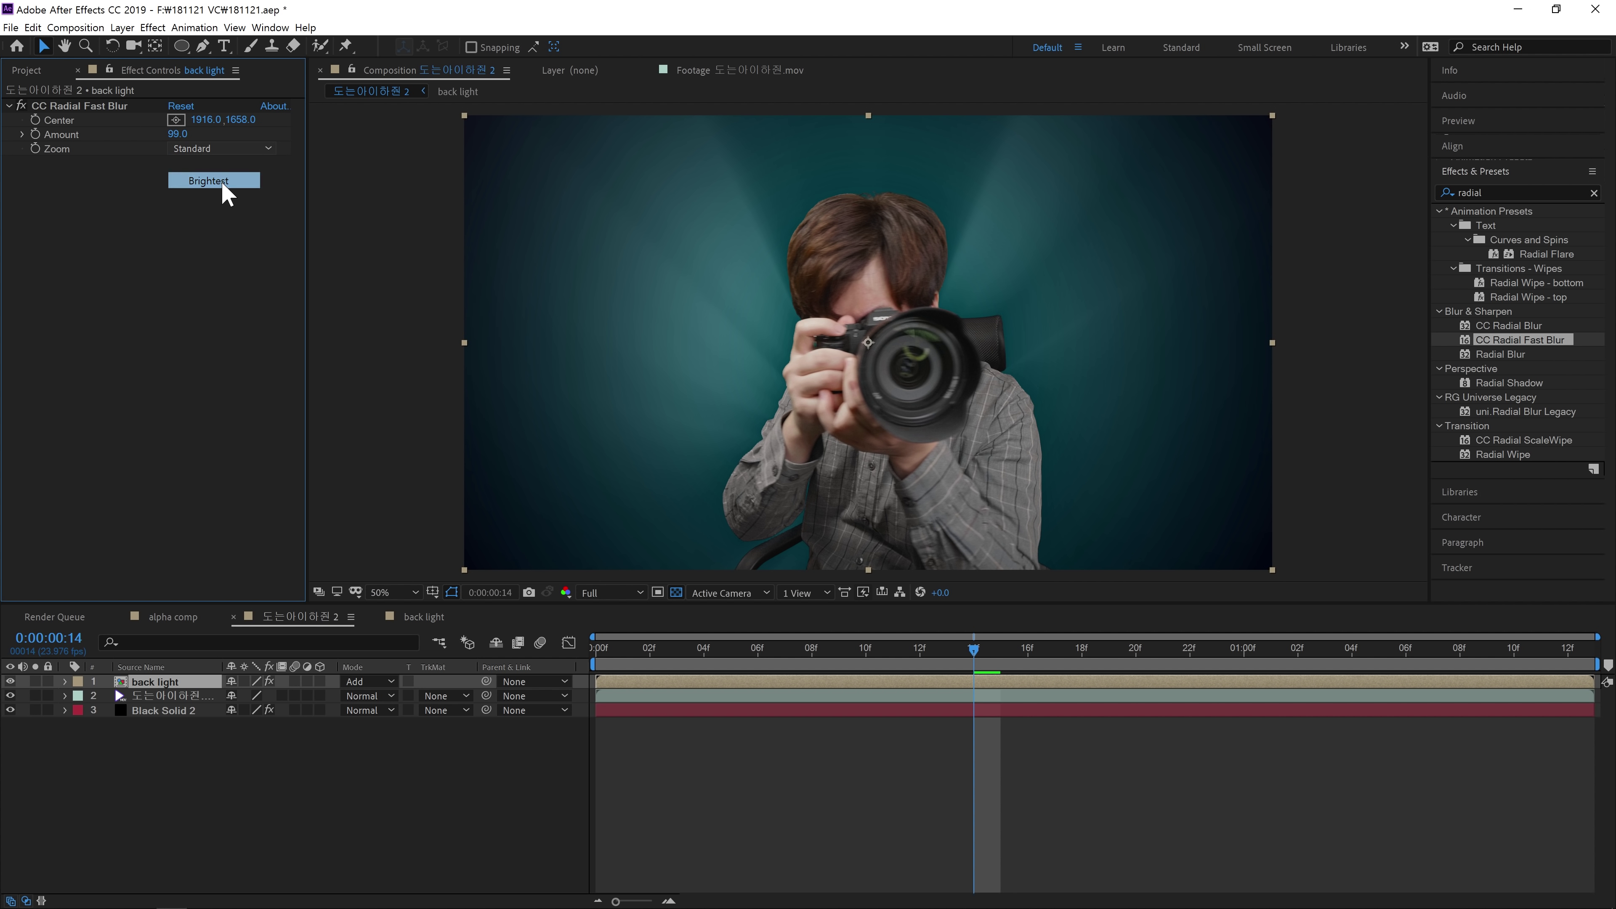
click(238, 153)
click(229, 164)
click(226, 149)
click(239, 181)
click(235, 149)
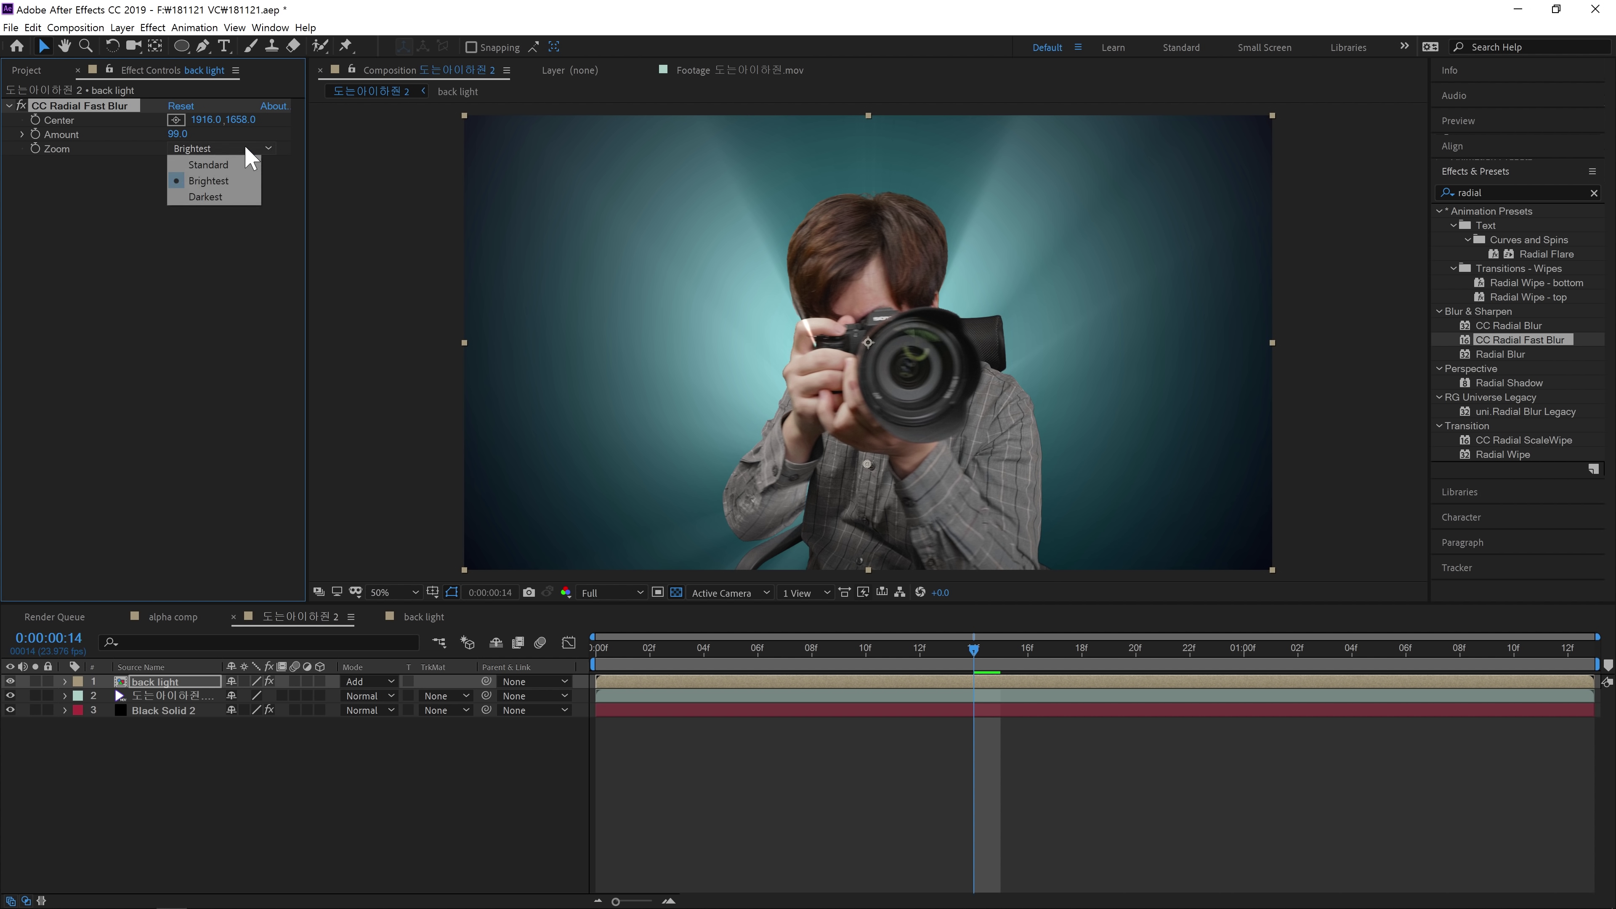
click(232, 184)
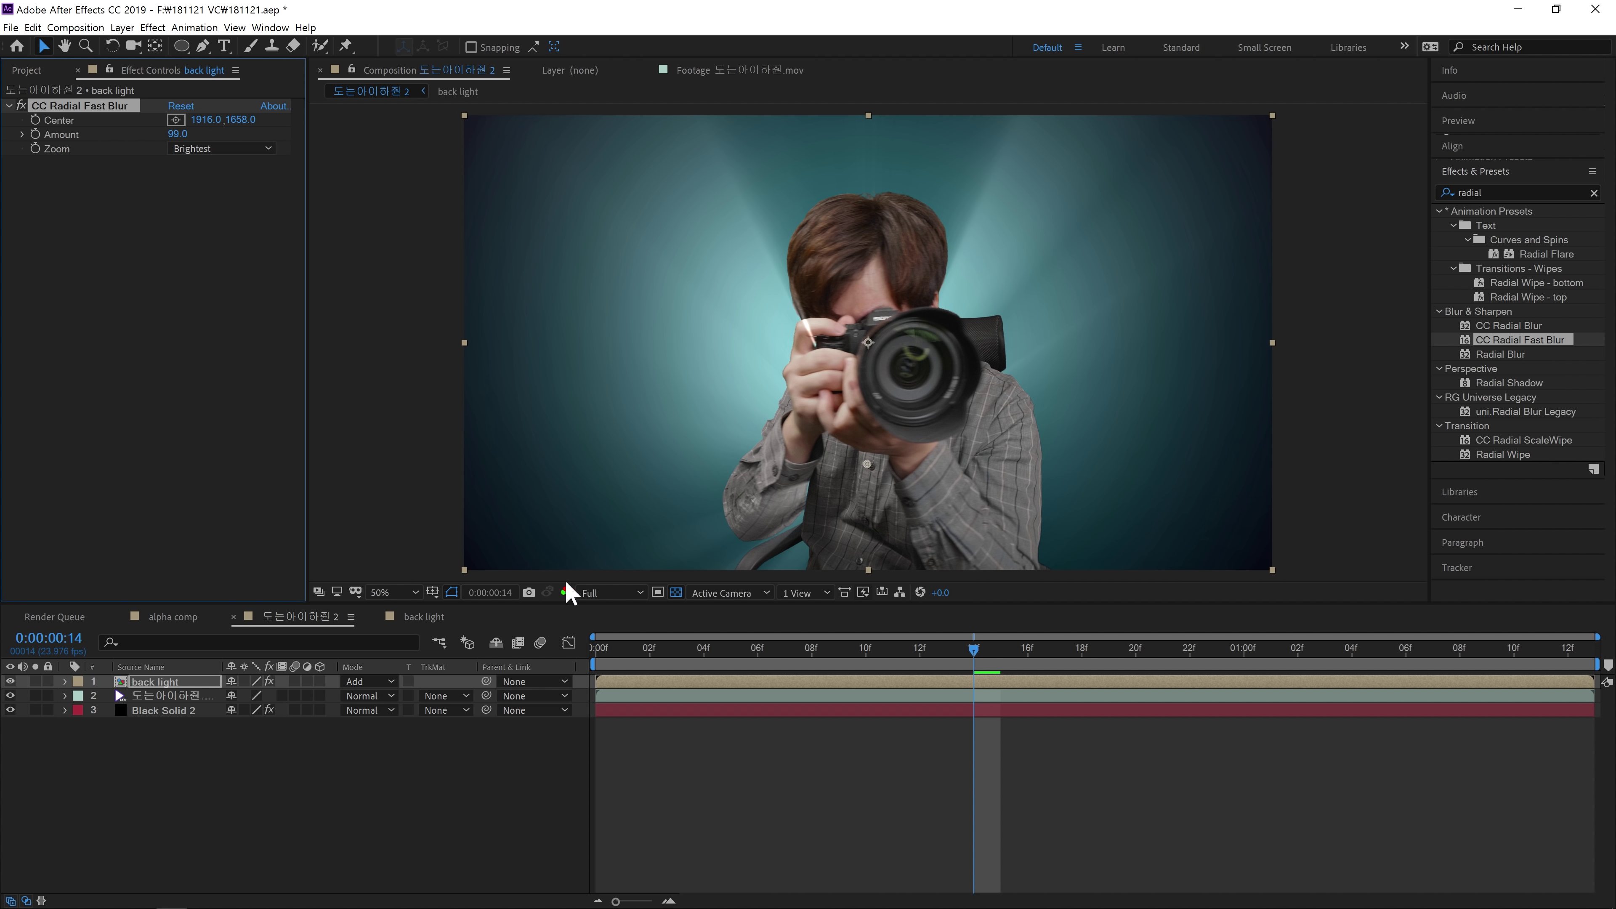
- Duplicate the back light layer and apply the Fast Box Blur effect to the upper copy
click(961, 683)
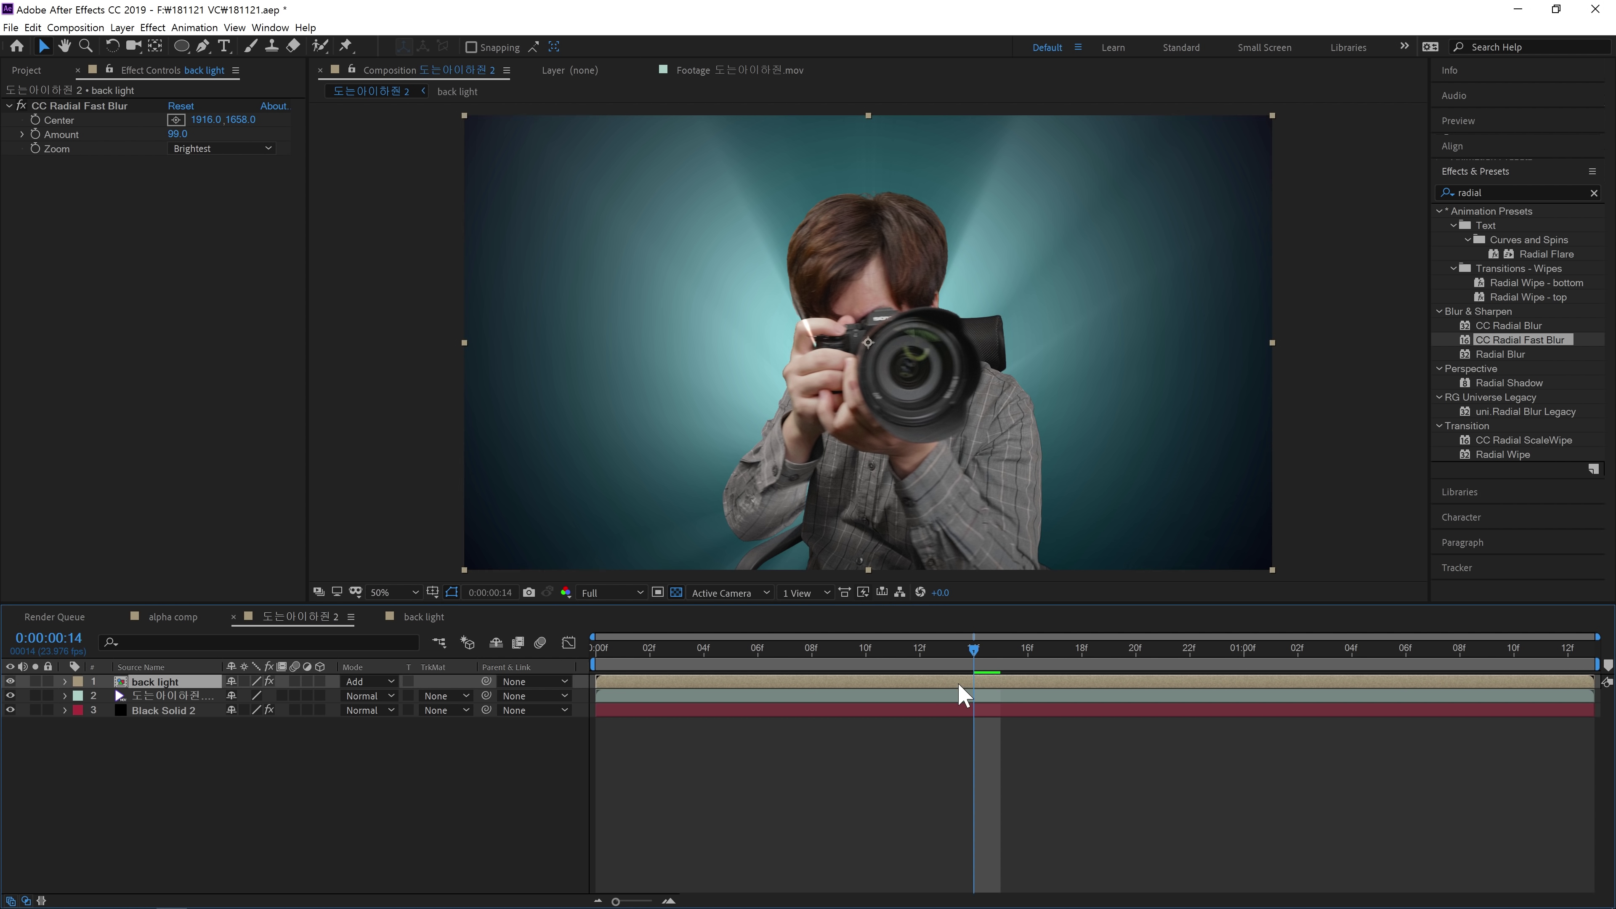
key(ctrl+d)
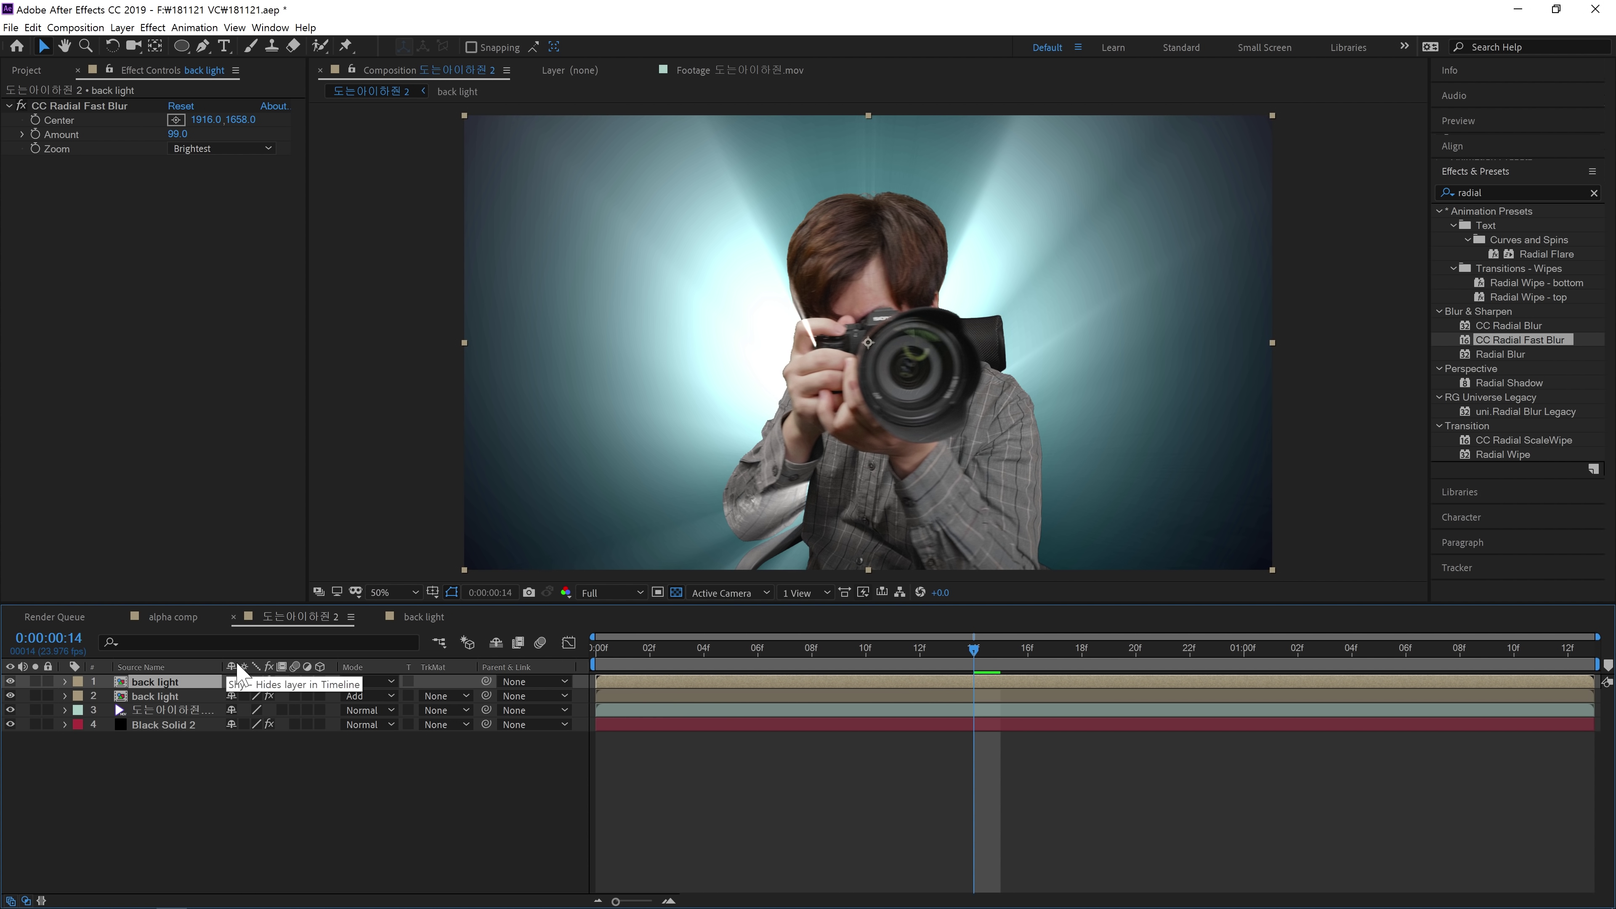
double_click(1538, 190)
text(ㄹ)
key(BackSpace)
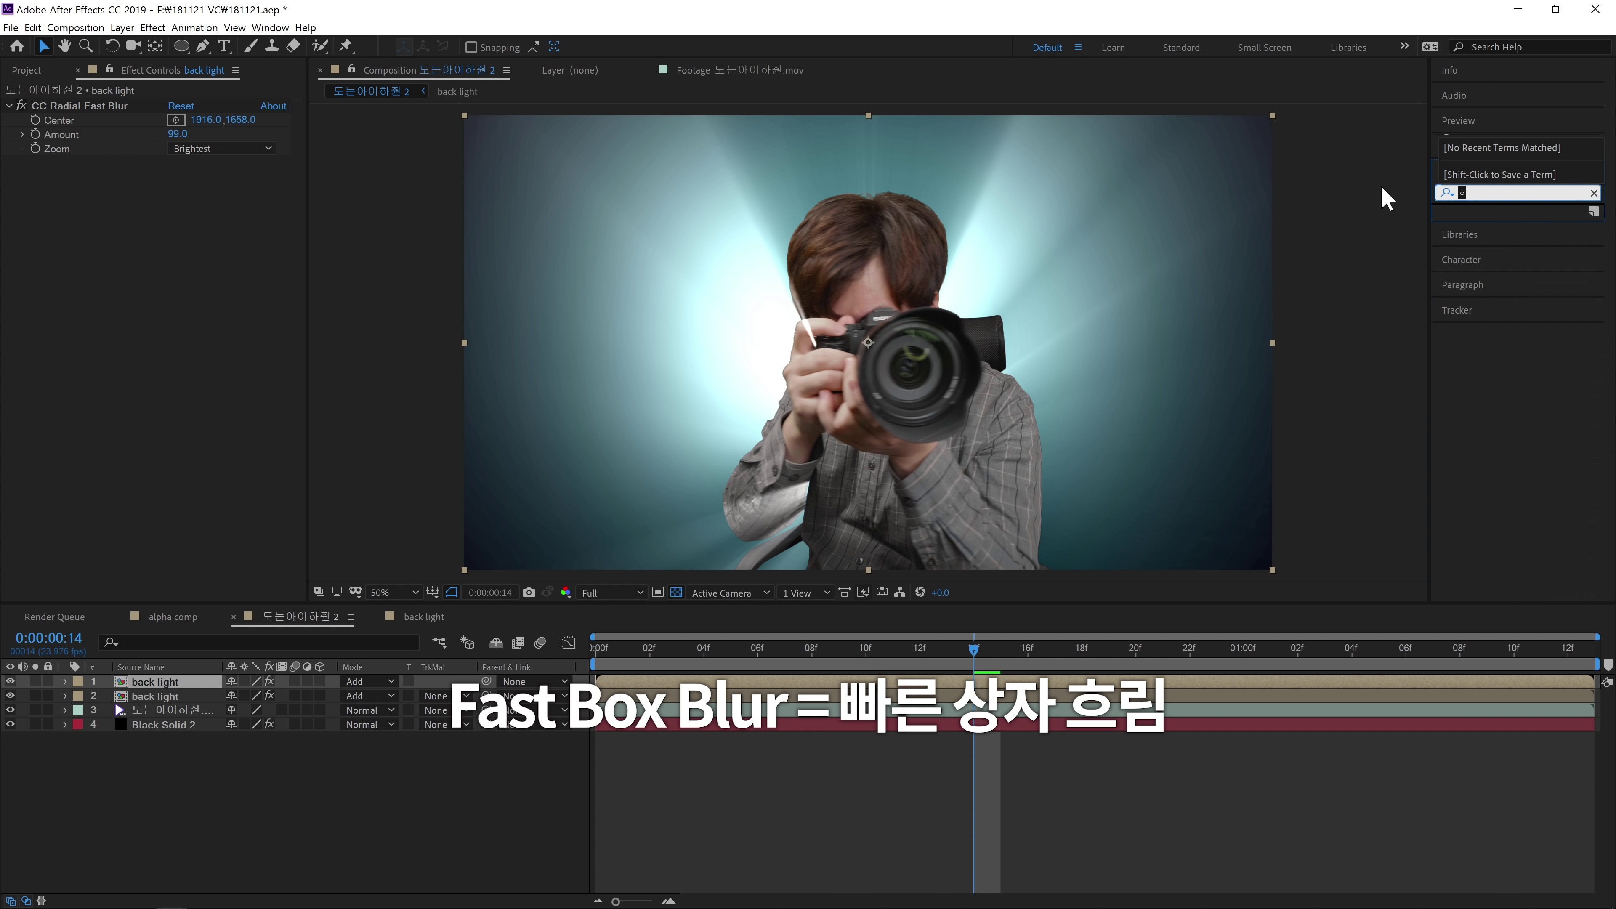
text(bl)
key(BackSpace)
text(ox)
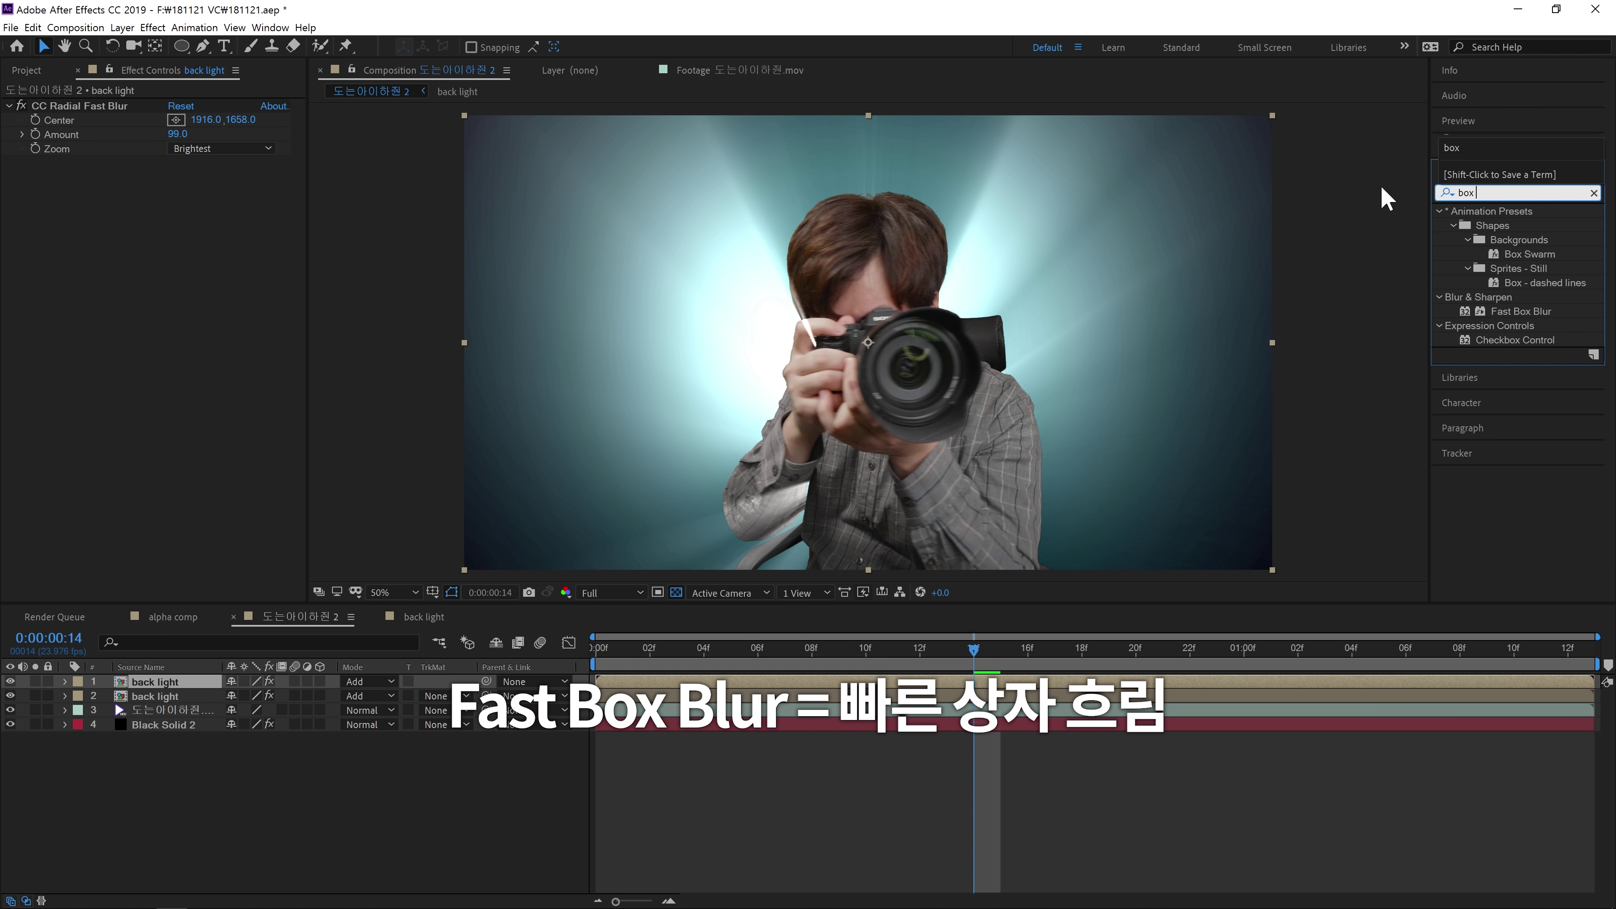
click(1504, 310)
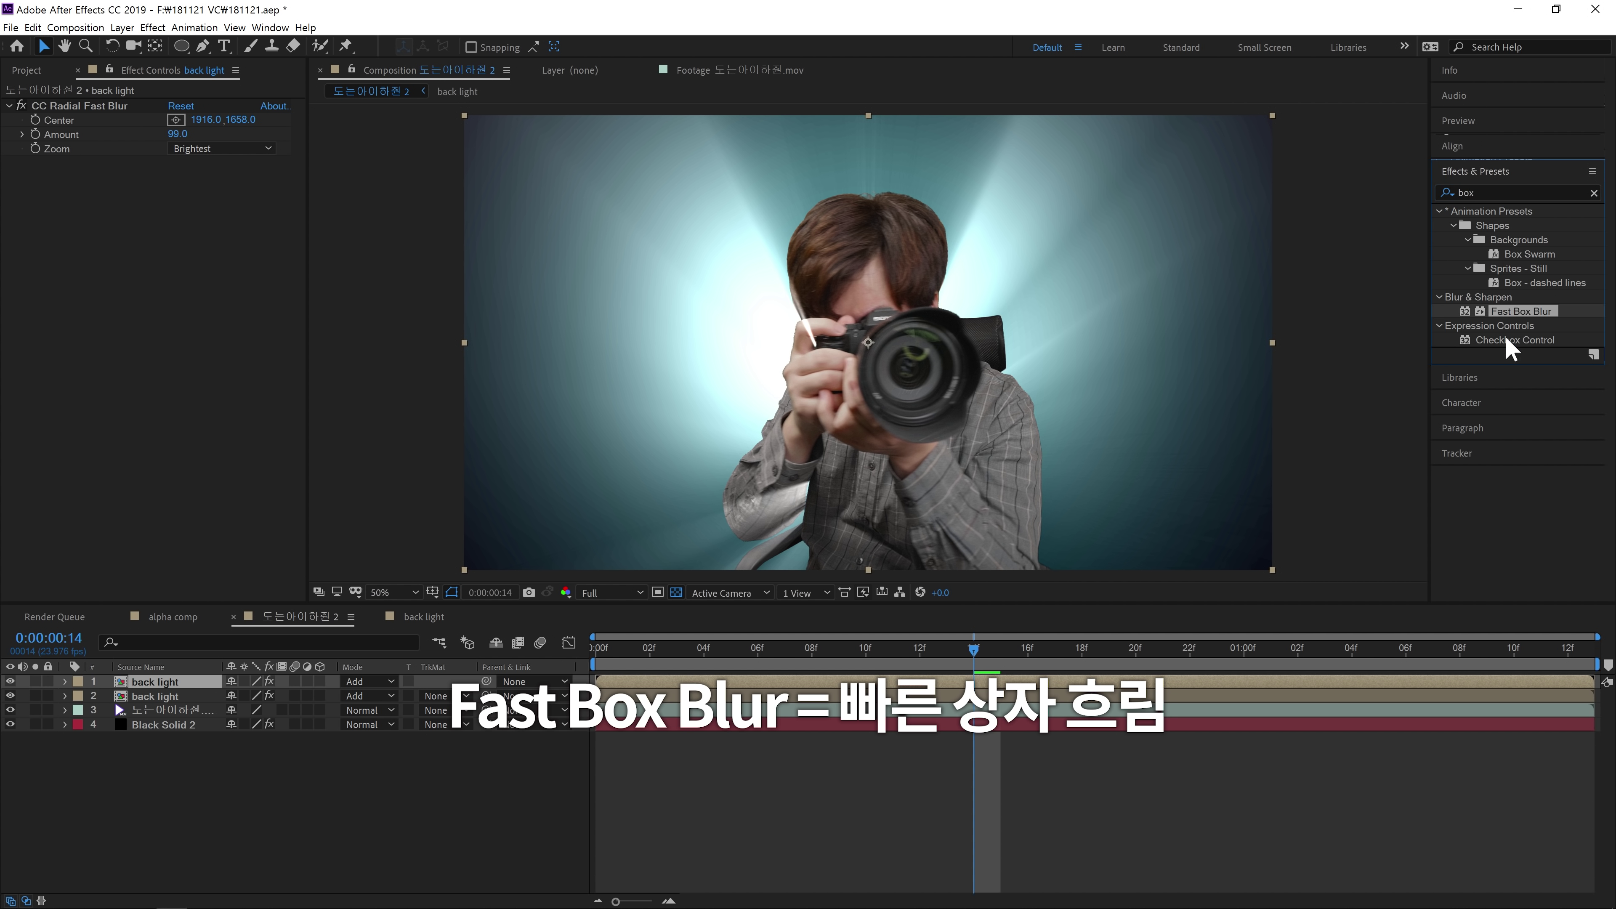
drag(1401, 301, 146, 685)
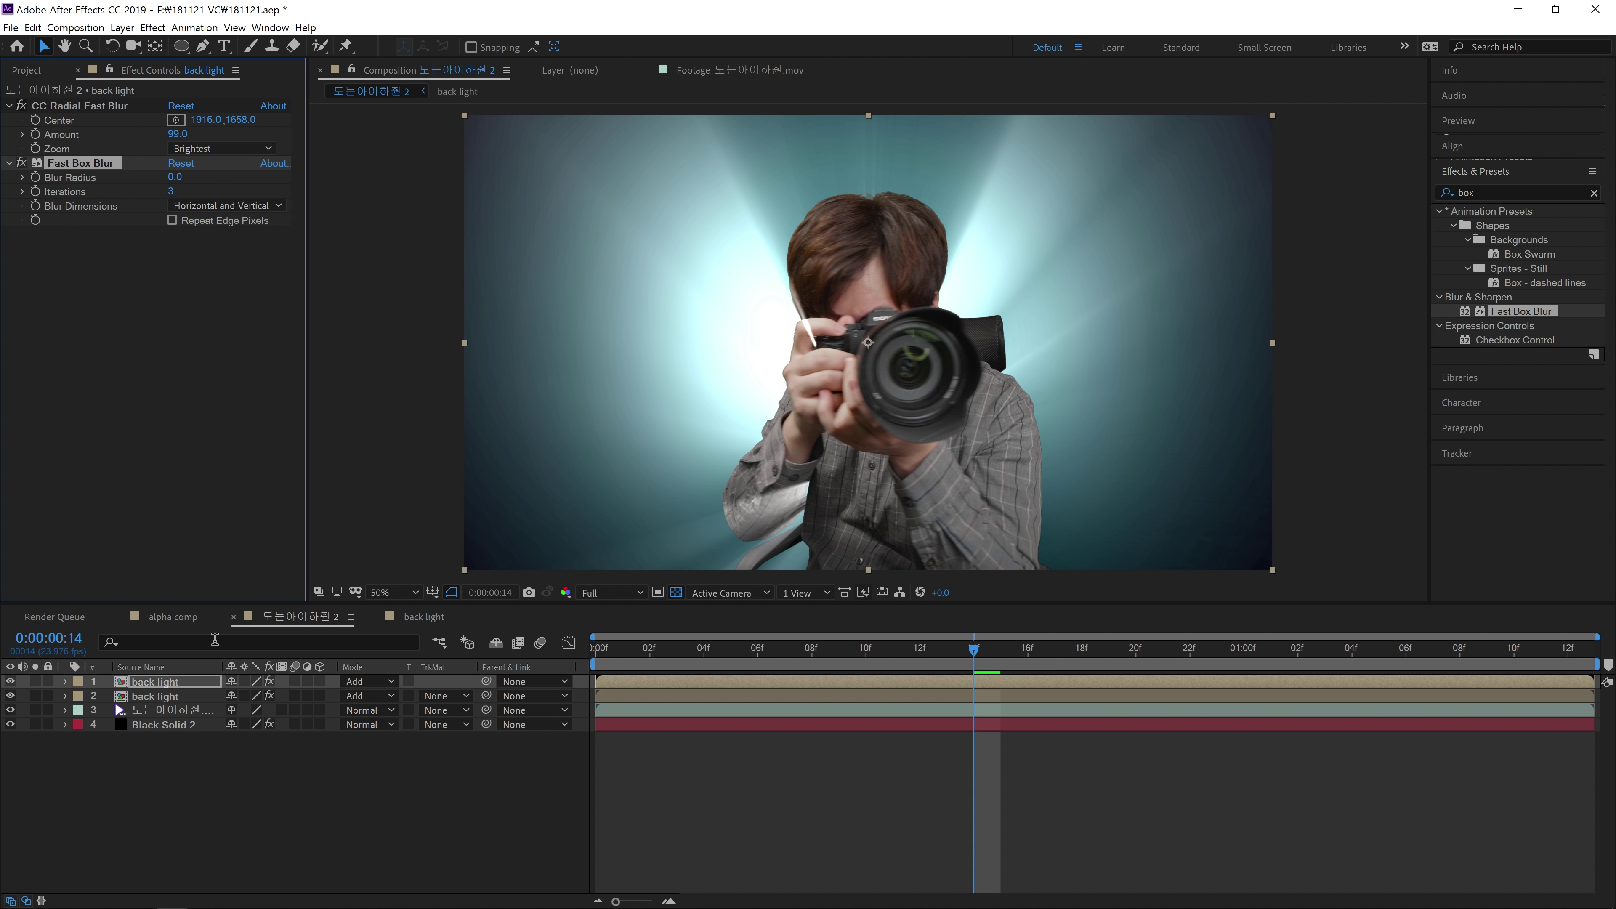
- On the upper back light copy, set the Fast Box Blur radius to 35 and the CC Radial Fast Blur Amount to 67
drag(184, 177, 188, 201)
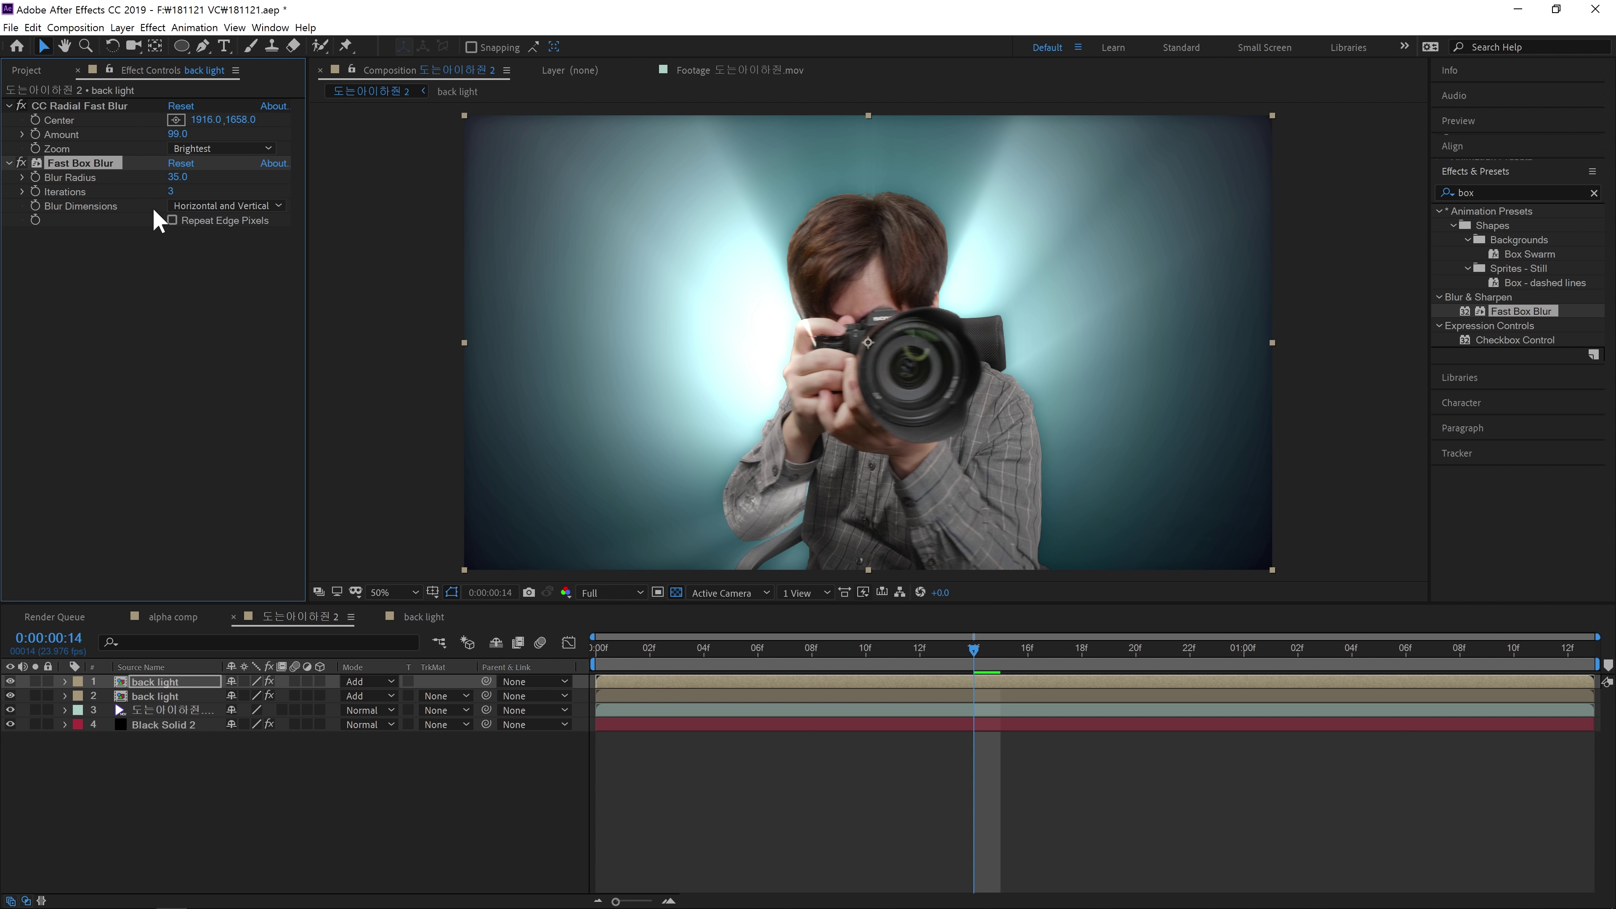
drag(178, 134, 148, 148)
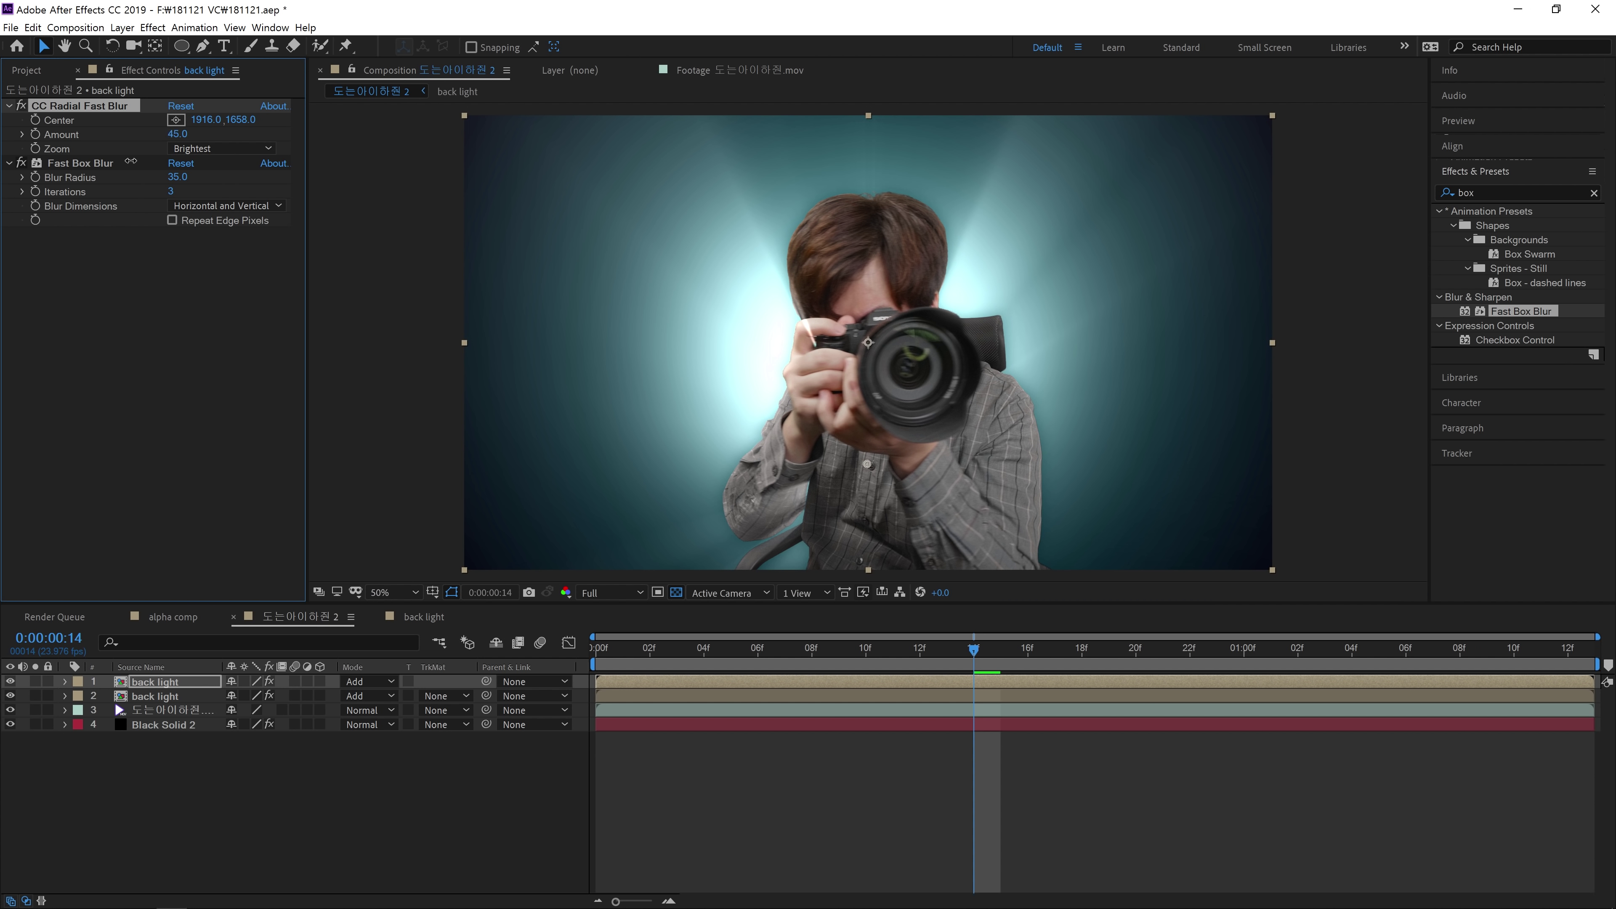
drag(80, 191, 126, 181)
click(169, 764)
- Reveal the opacity of both back light layers and set it to 80% on the upper and 64% on the lower
click(173, 681)
click(173, 696)
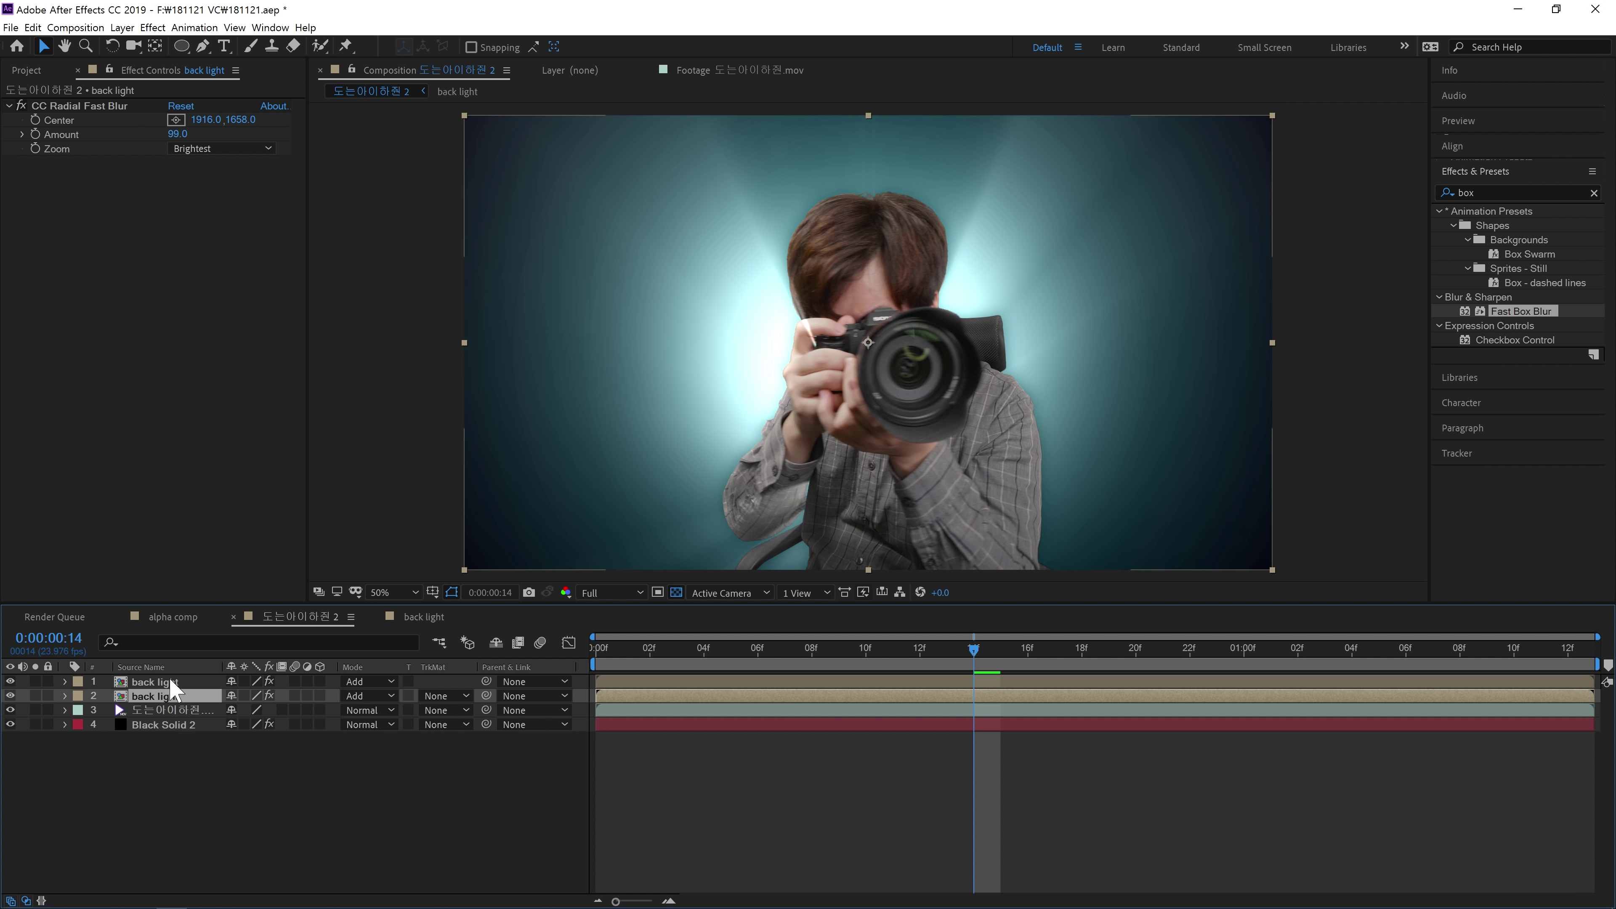
shift+click(173, 681)
key(t)
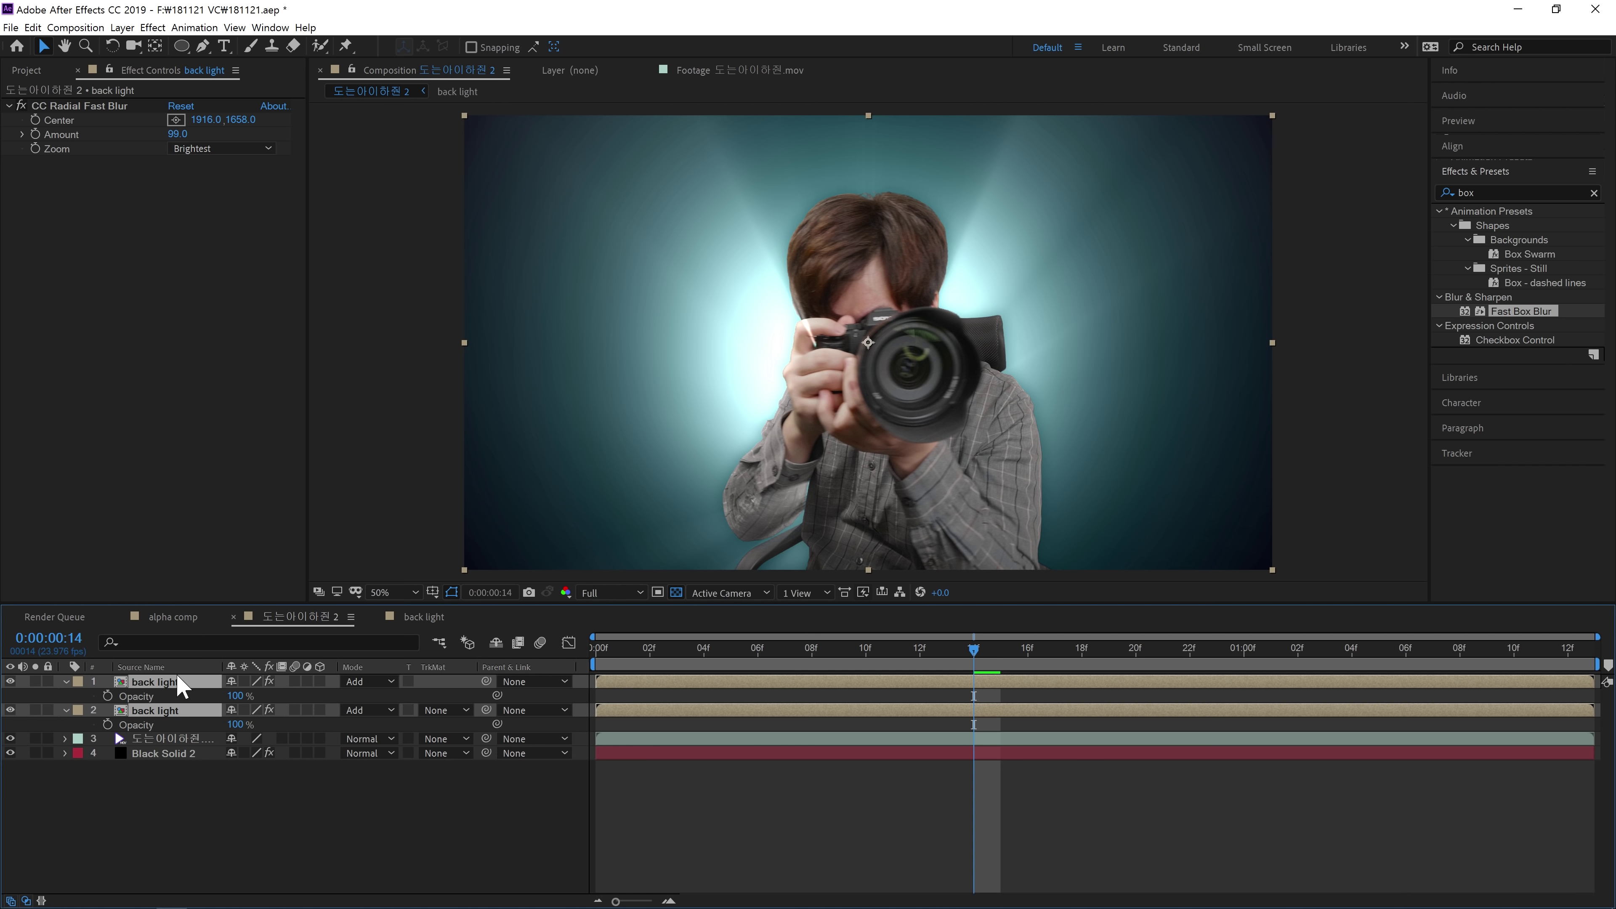
click(204, 802)
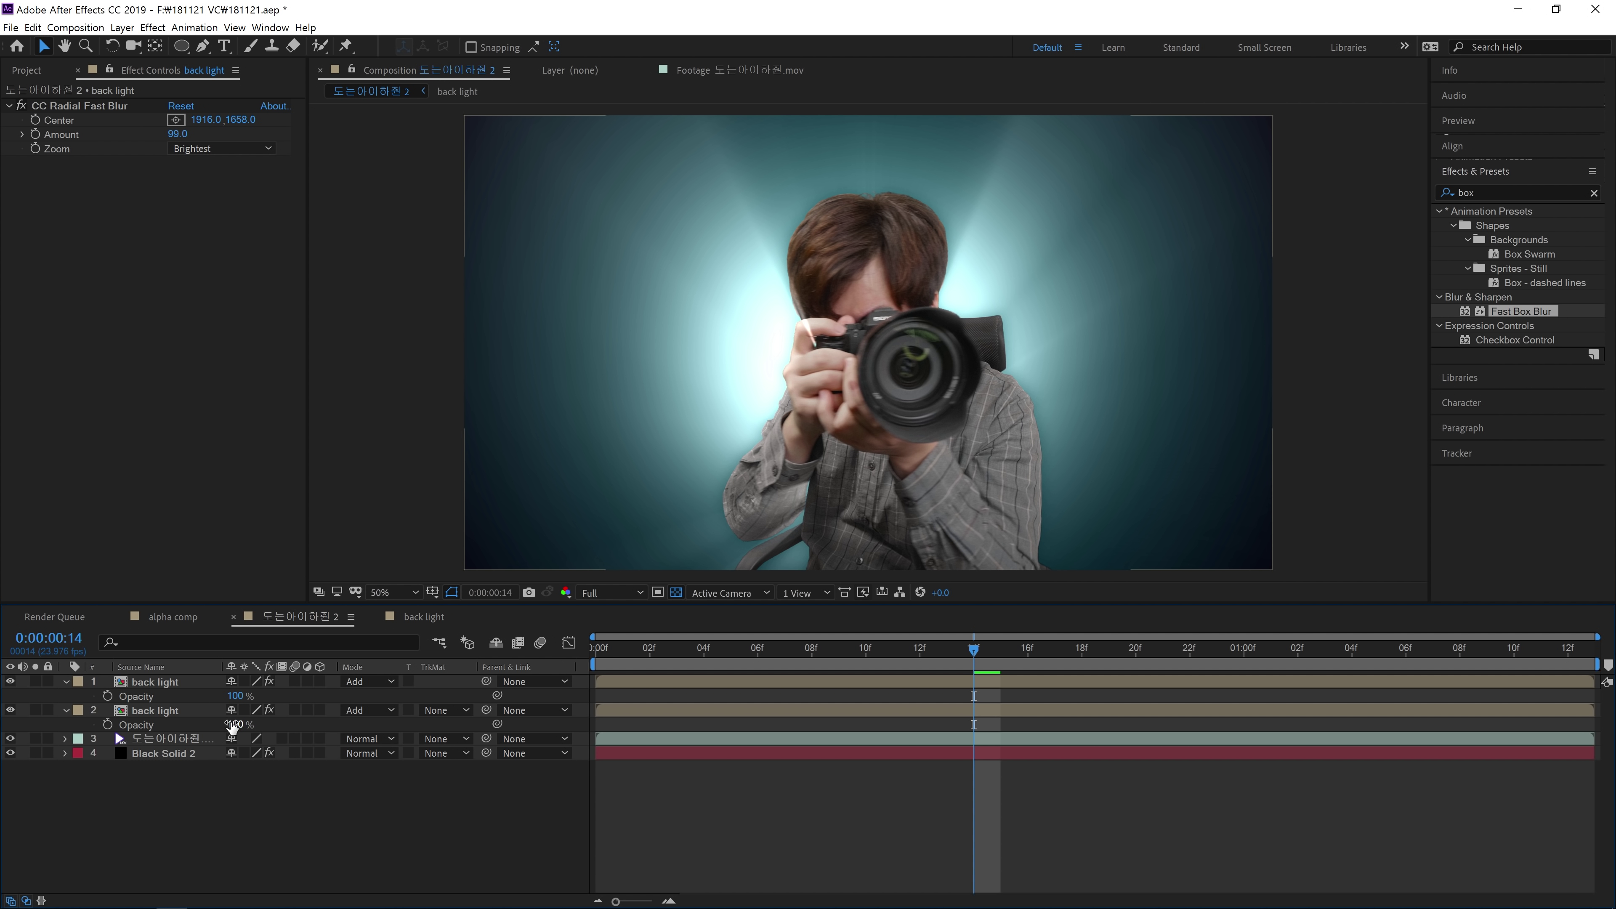
drag(232, 726, 130, 711)
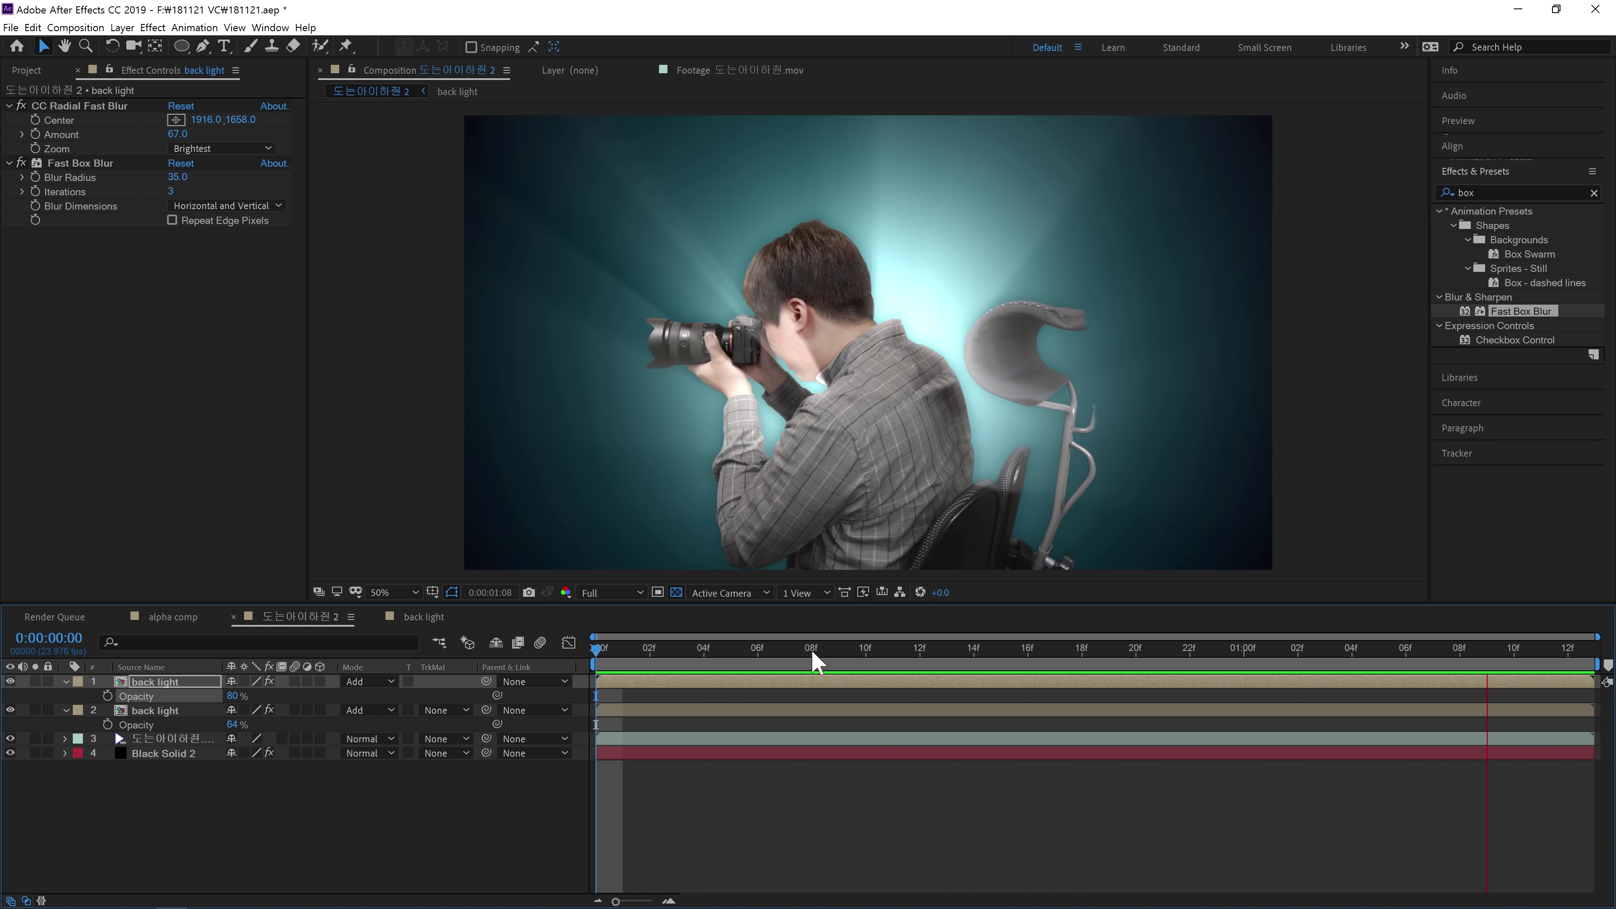
- Go to frame 16 and apply the Curves effect to the footage layer
drag(855, 667, 1026, 763)
click(1016, 822)
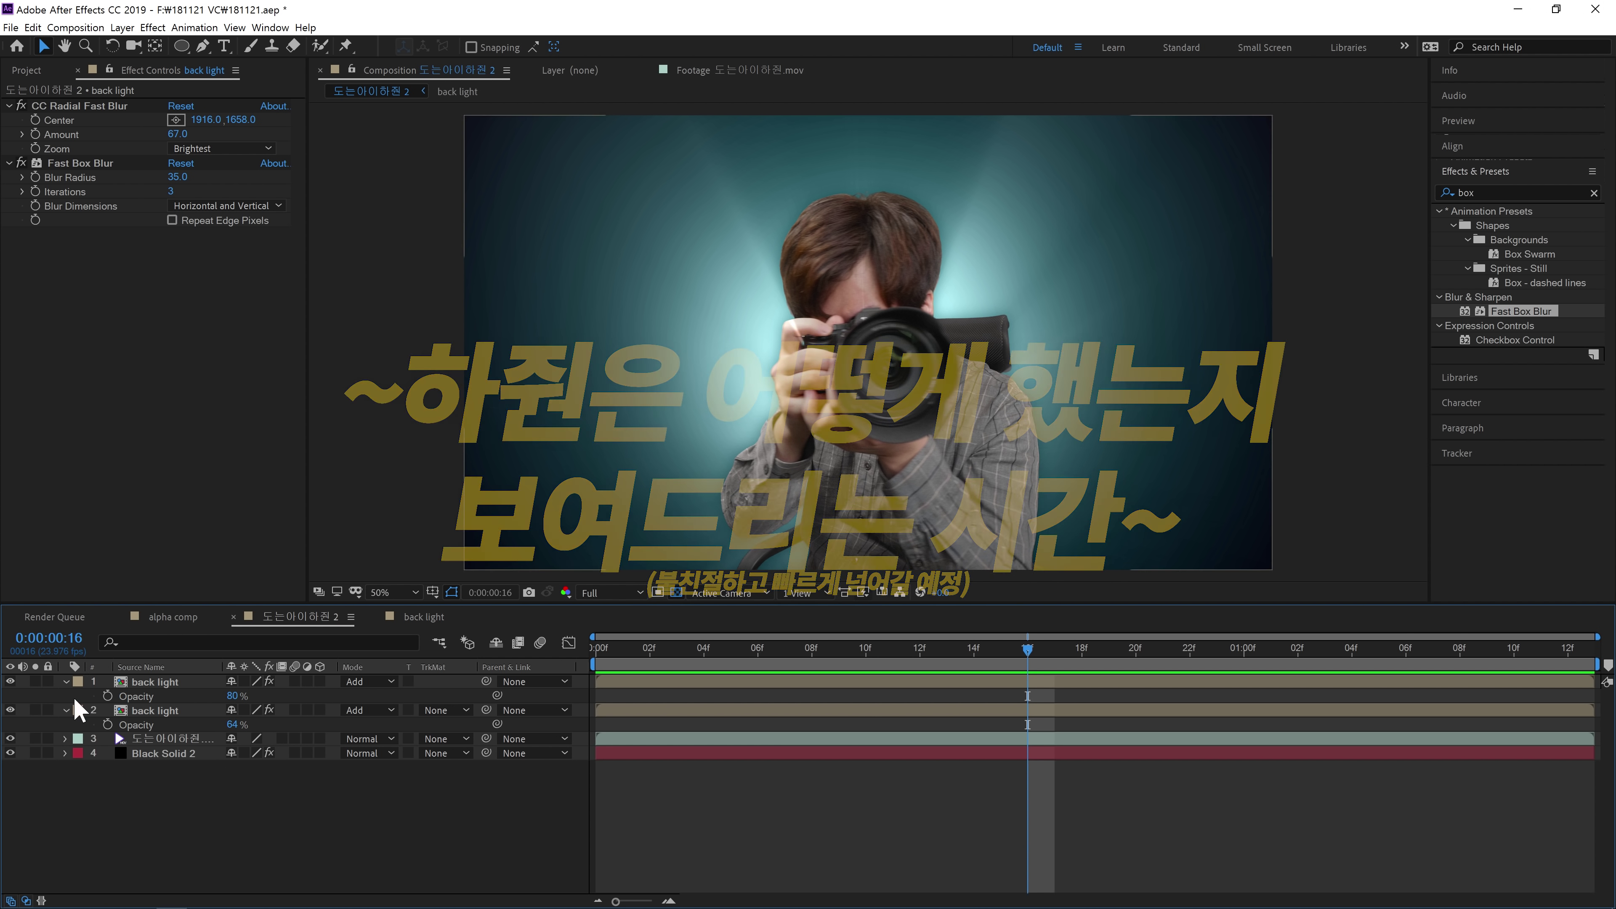
click(203, 740)
click(35, 739)
click(35, 738)
click(1488, 193)
text(curve)
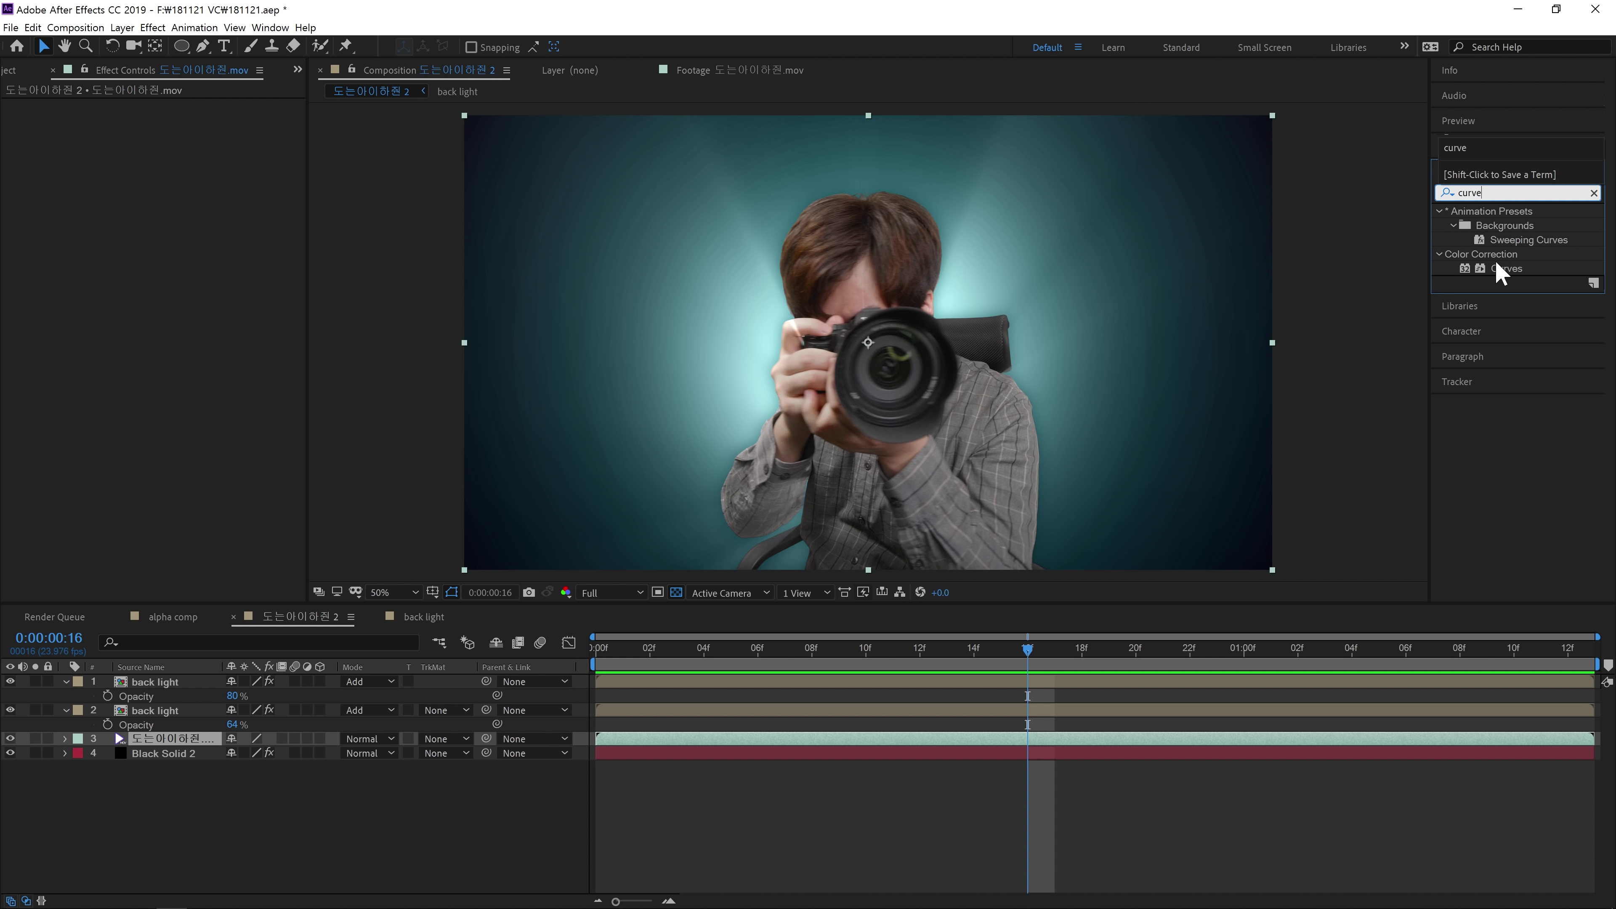
drag(1500, 271, 974, 338)
click(827, 420)
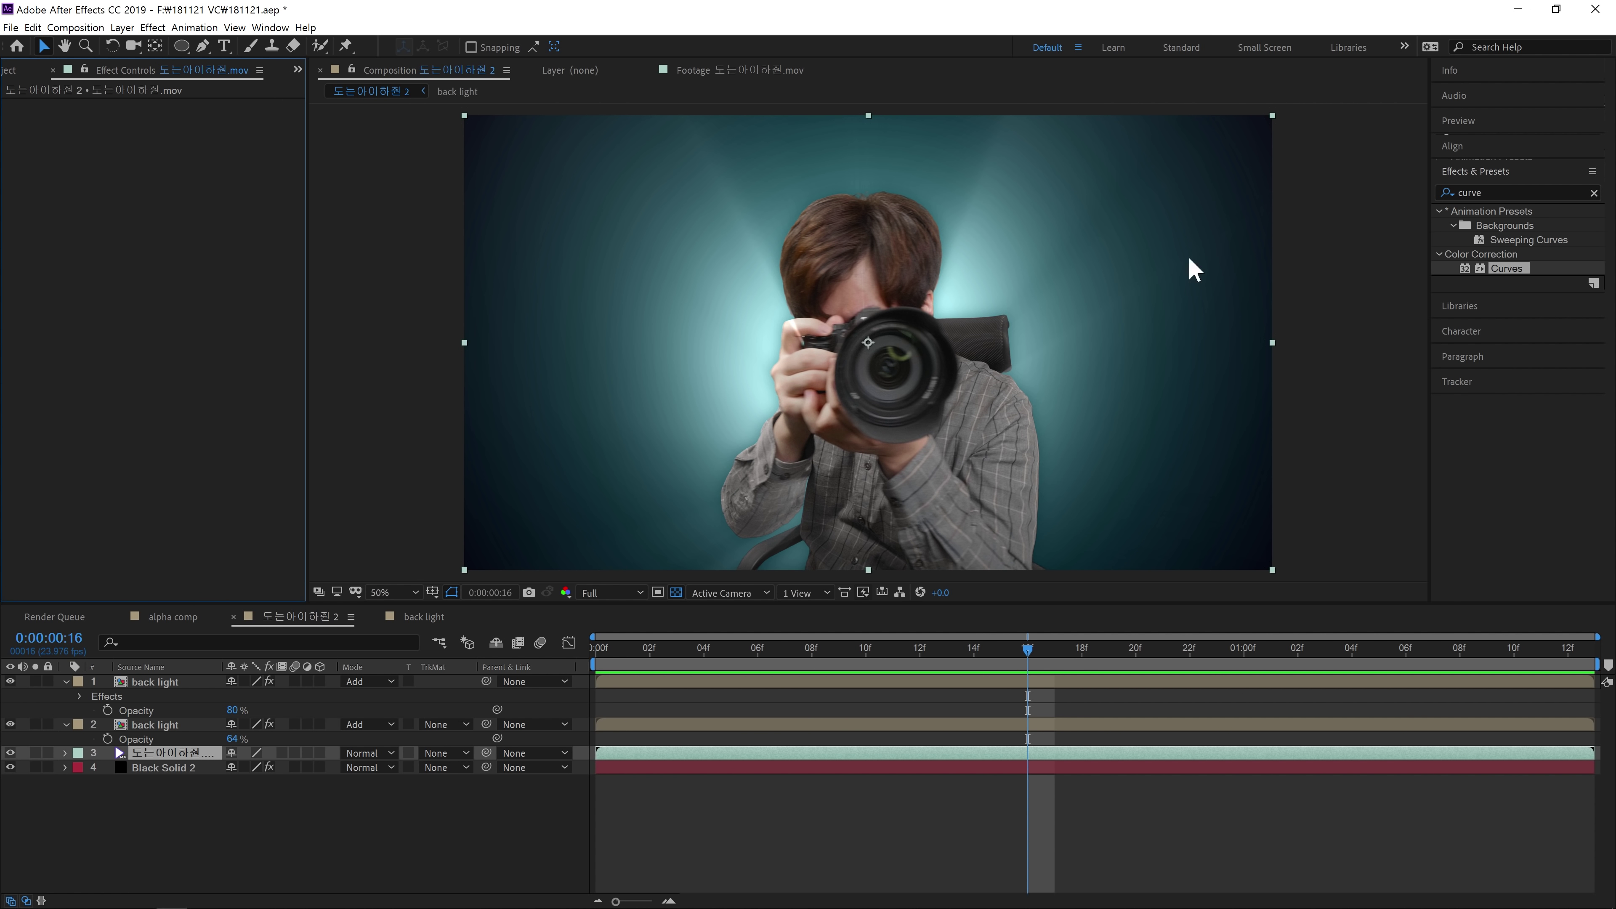
drag(1517, 275, 166, 754)
- Darken the footage by bending its RGB curve downward and lowering the white endpoint
drag(140, 306, 183, 288)
drag(239, 180, 257, 222)
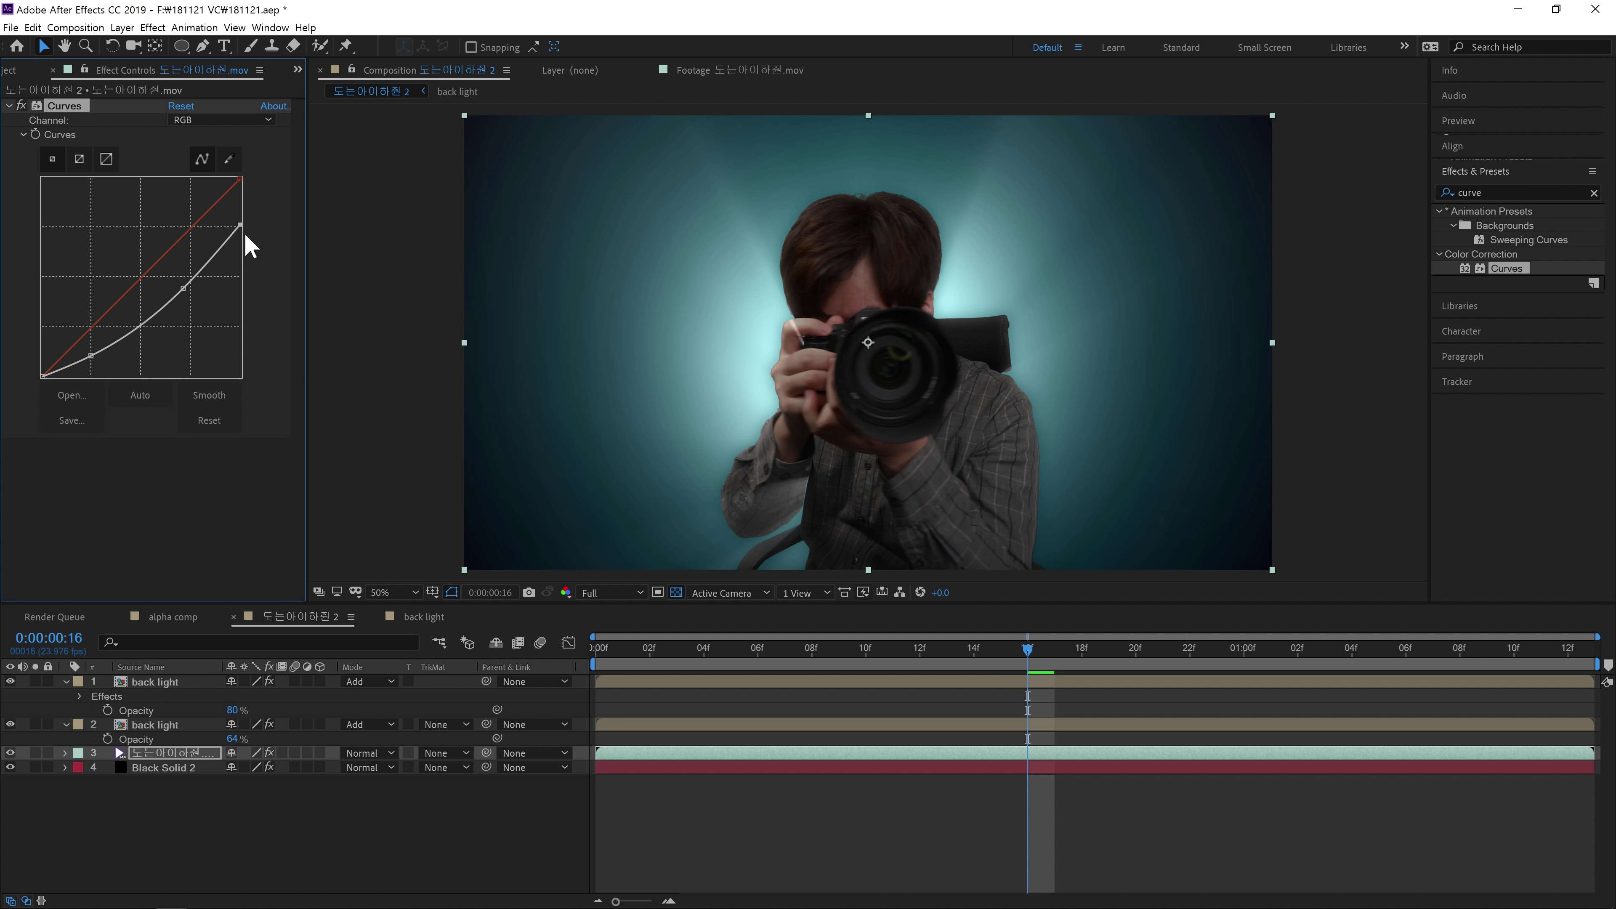
mouse_move(187, 286)
mouse_down()
mouse_move(185, 299)
mouse_move(193, 274)
mouse_up()
drag(88, 357, 103, 354)
click(1532, 190)
text(lum)
drag(1522, 310, 158, 429)
click(22, 474)
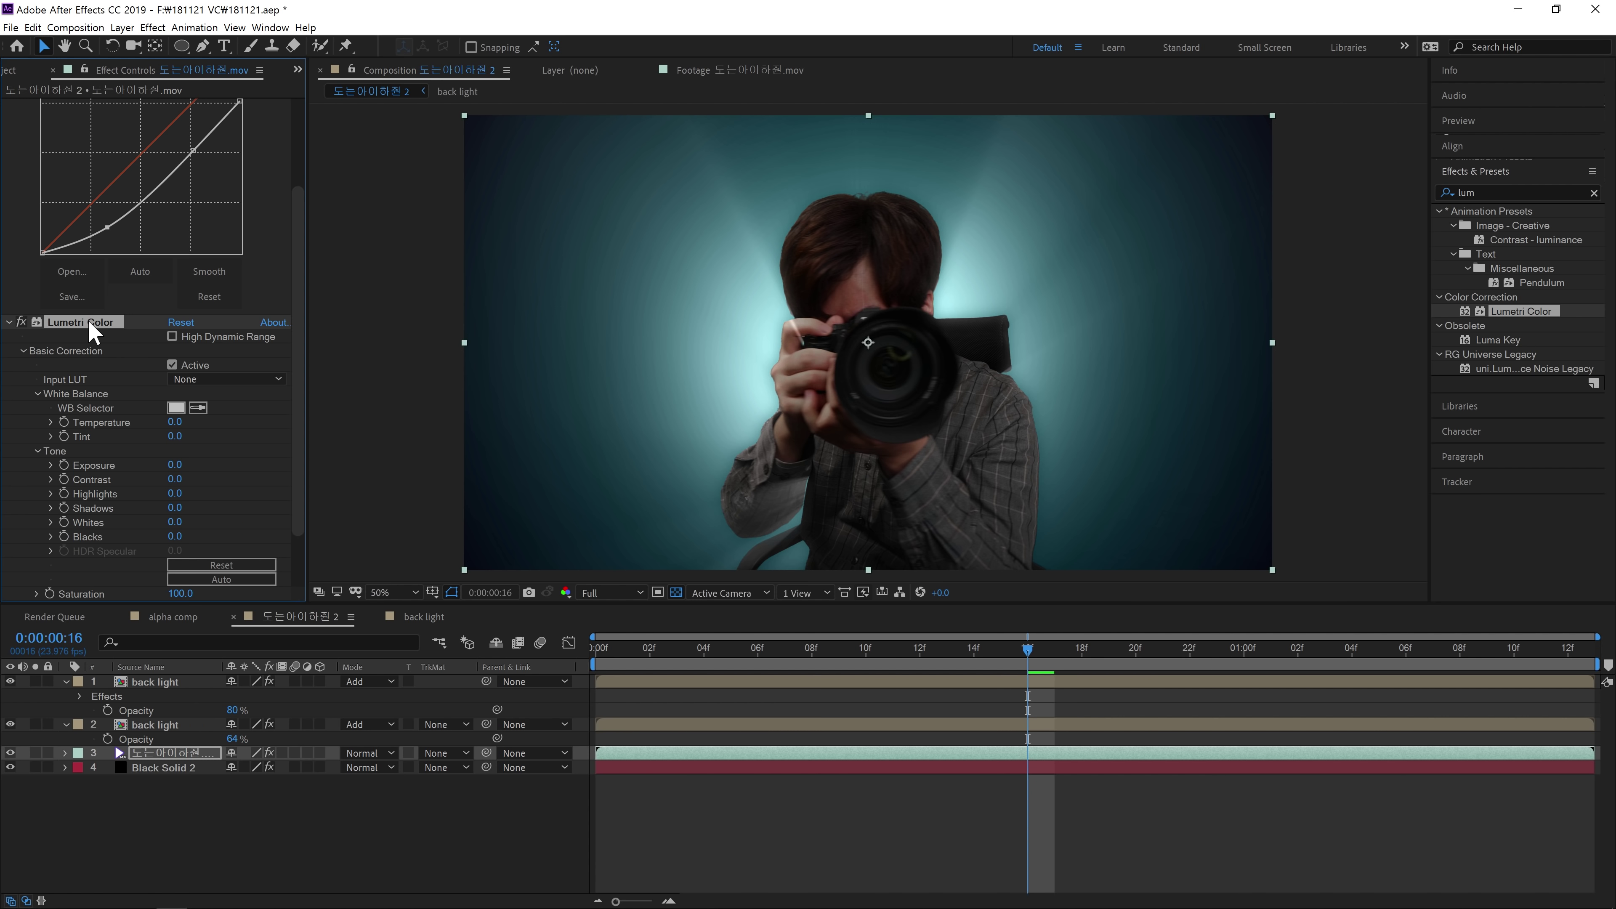
key(Delete)
- Add an adjustment layer above all layers and apply Lumetri Color to it
click(109, 853)
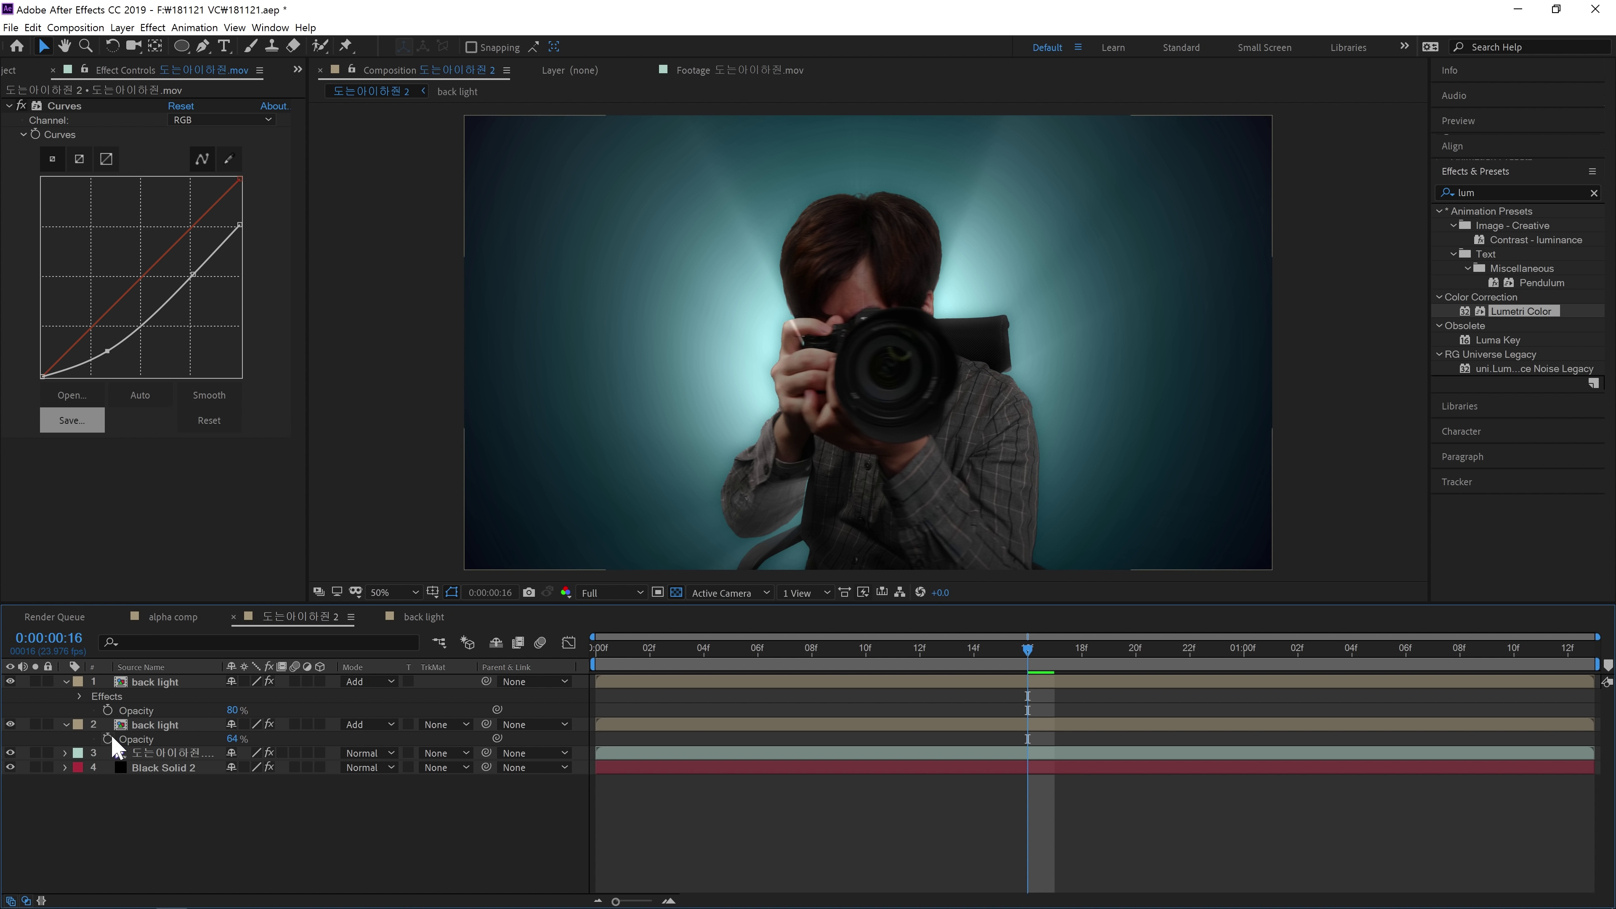
key(ctrl+alt+y)
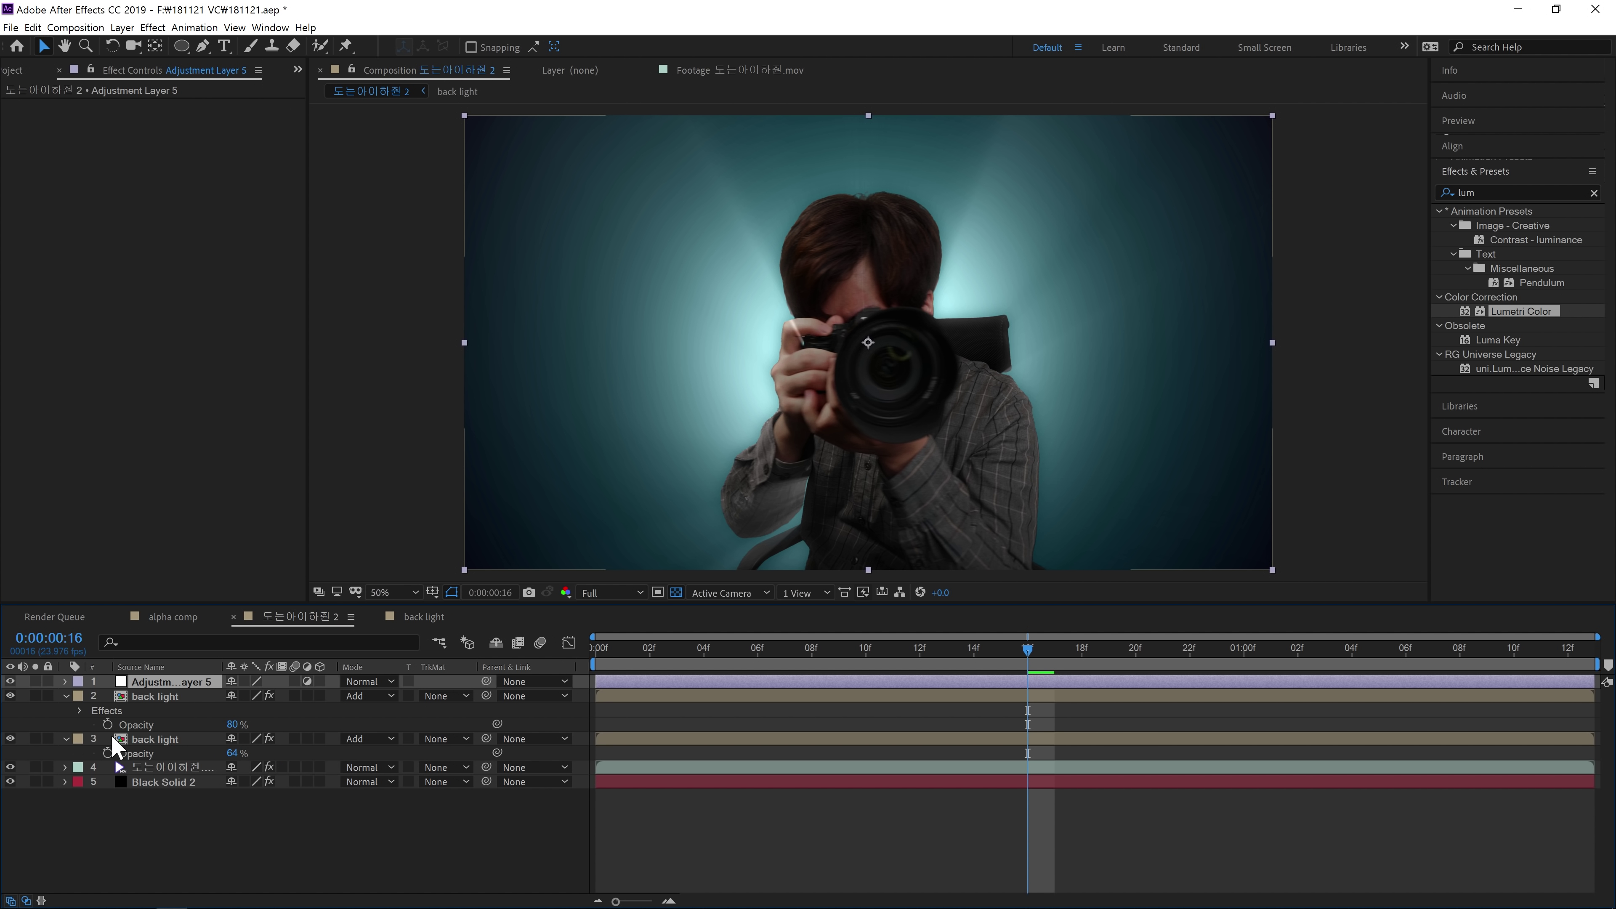
double_click(1526, 311)
- In the adjustment layer's Lumetri Creative settings, set the Look to C-8750-STD and its Intensity to 64
click(21, 135)
click(26, 135)
click(22, 149)
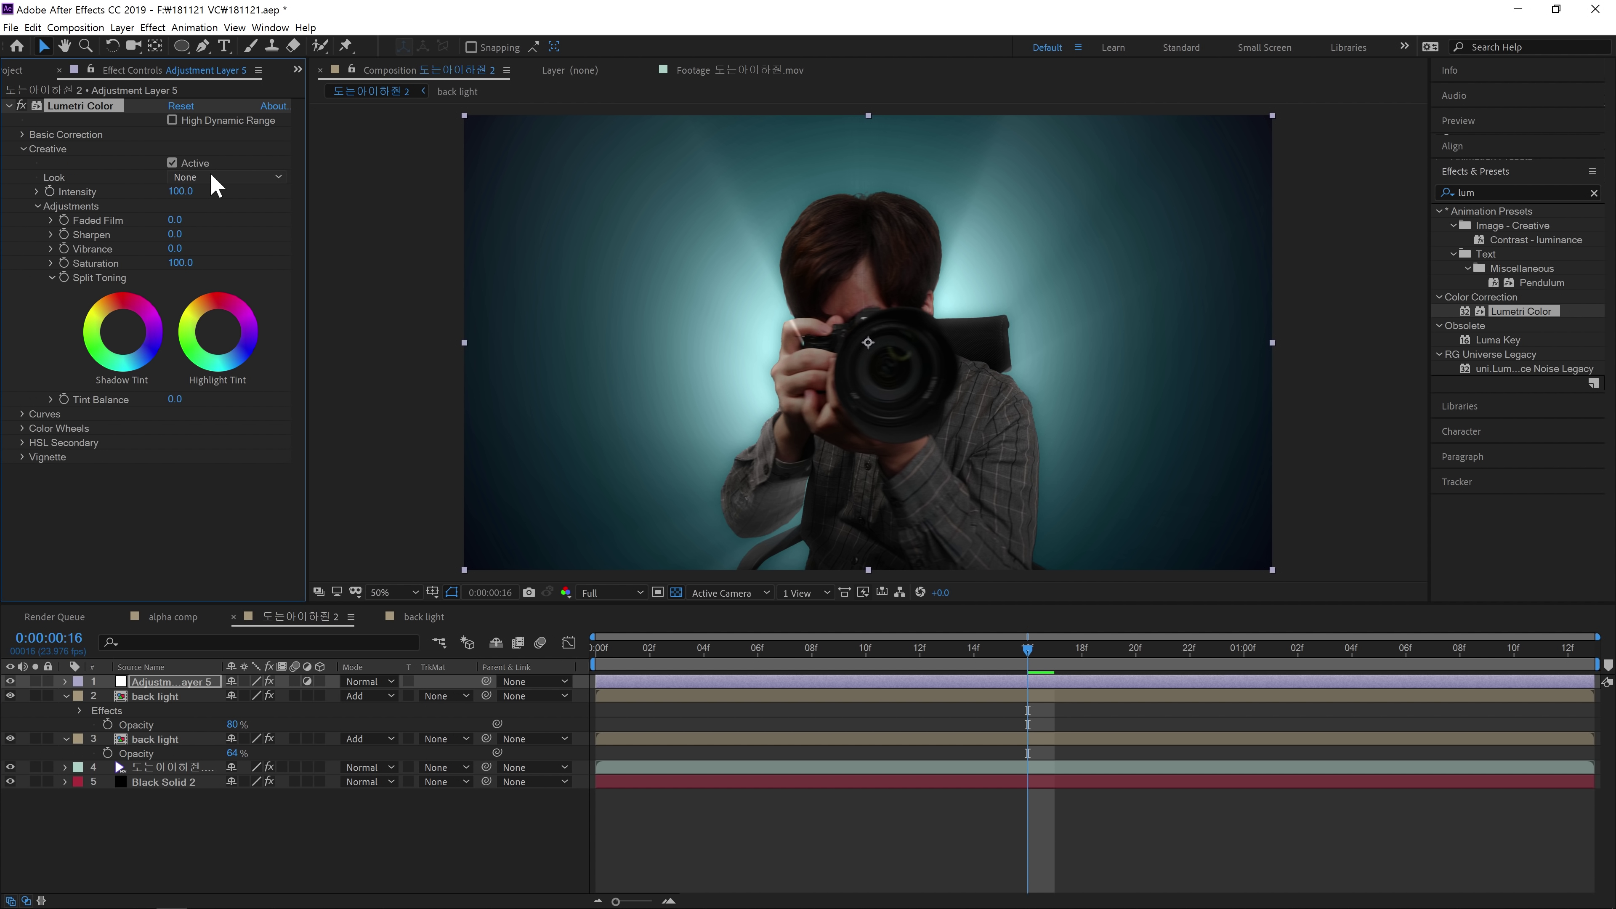
click(223, 177)
click(220, 163)
click(263, 178)
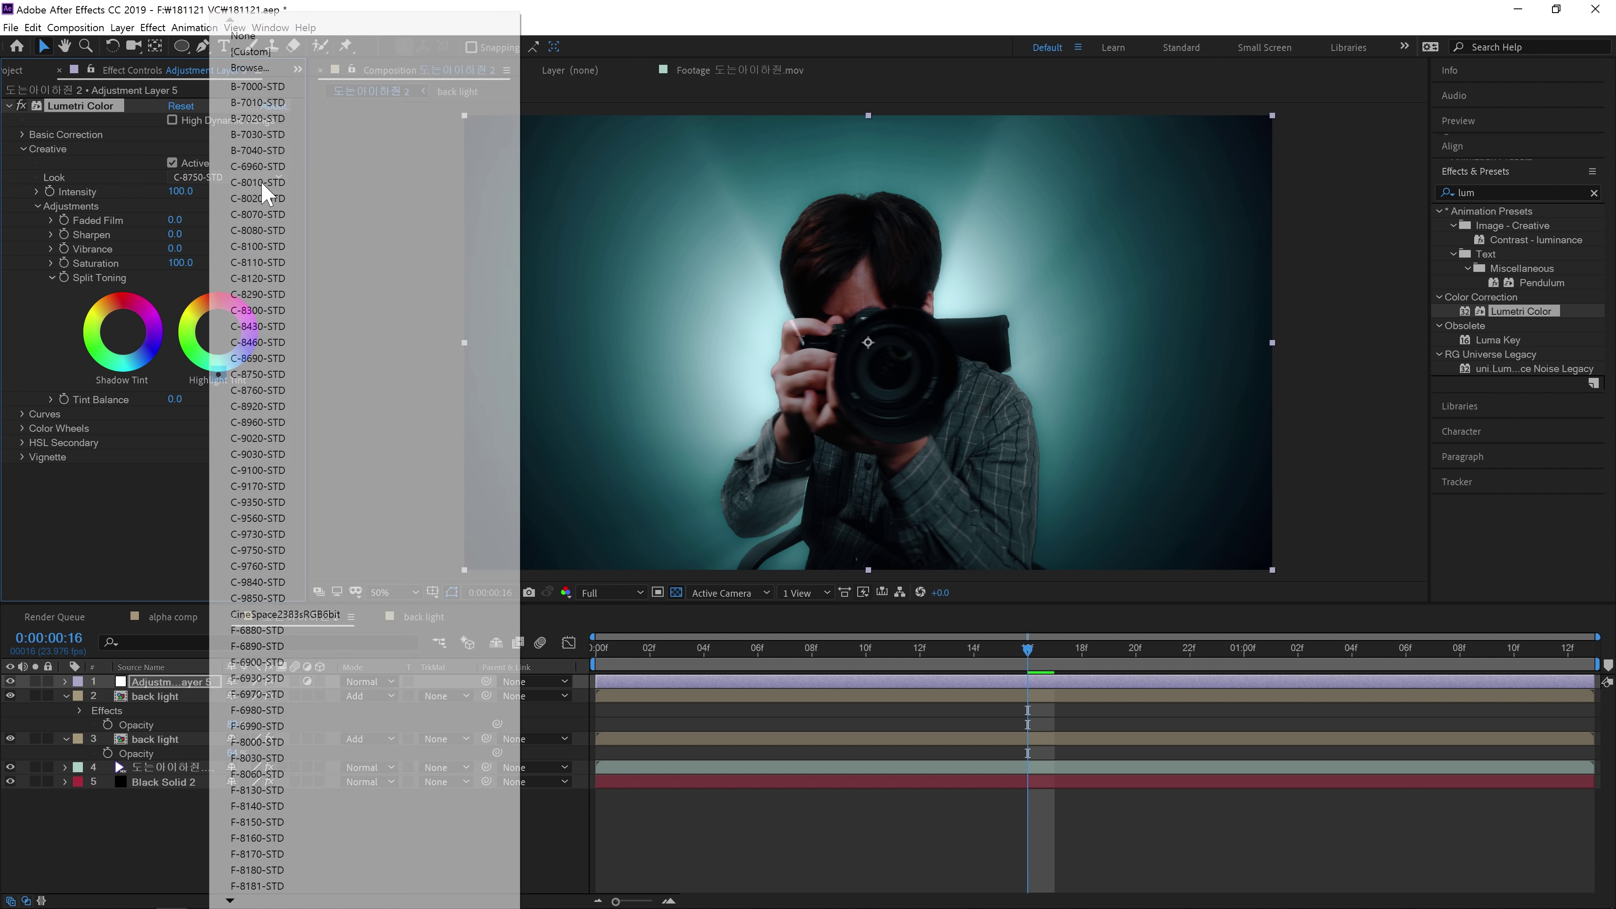
click(62, 529)
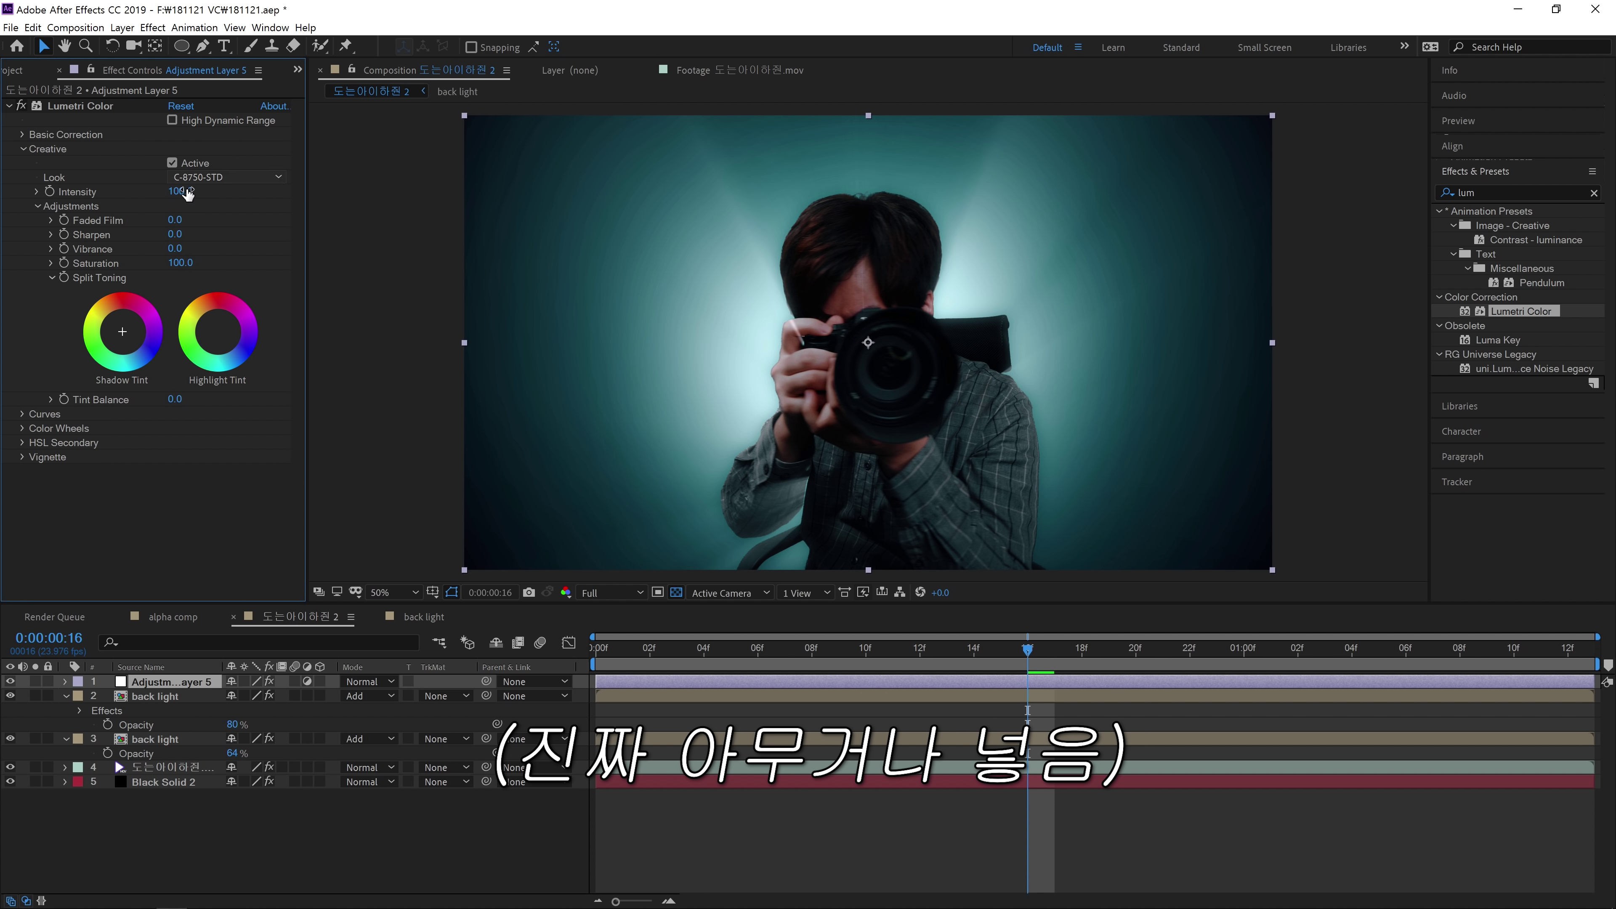
drag(180, 191, 157, 191)
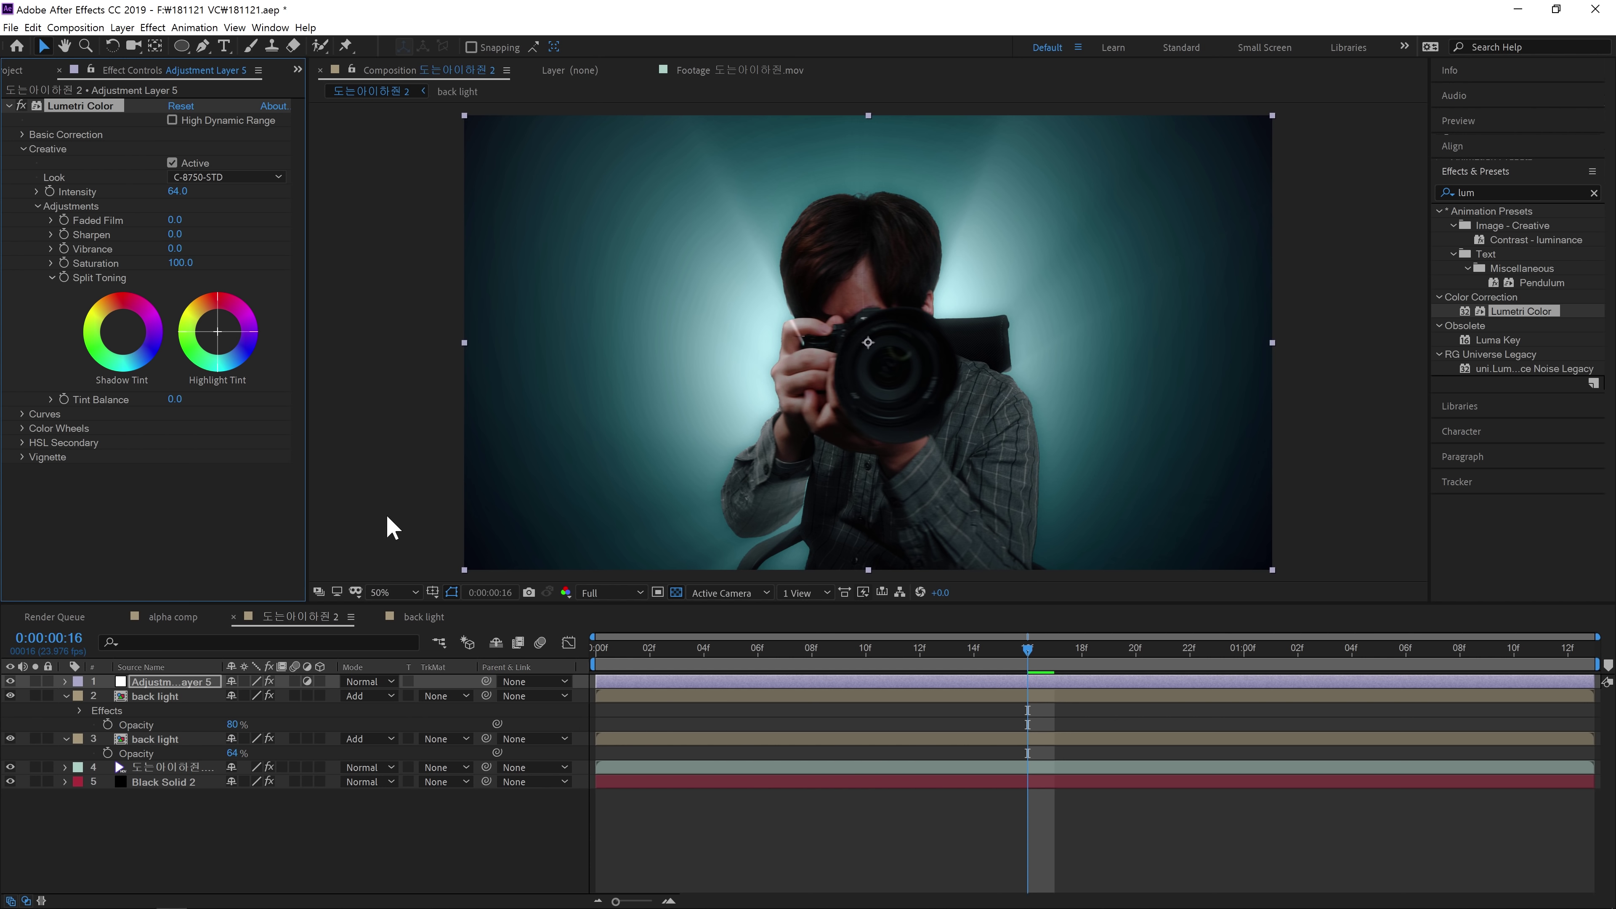
- Keyframe the Opacity of both back light layers at frame 12 and set it to 0% at frame 8
click(757, 648)
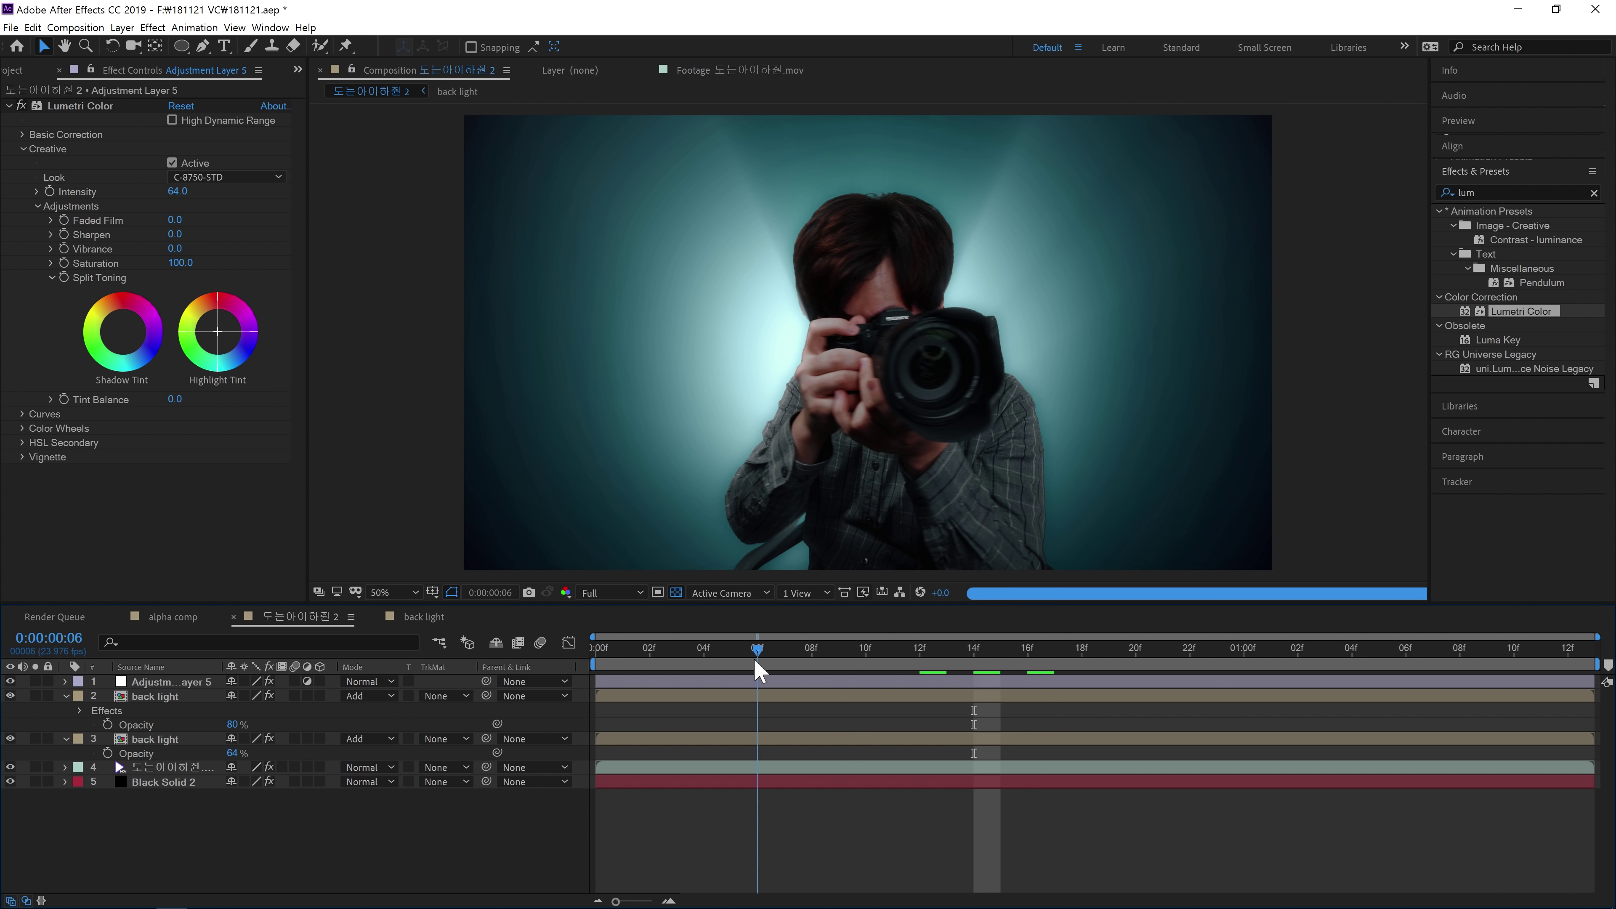
click(758, 696)
shift+click(758, 739)
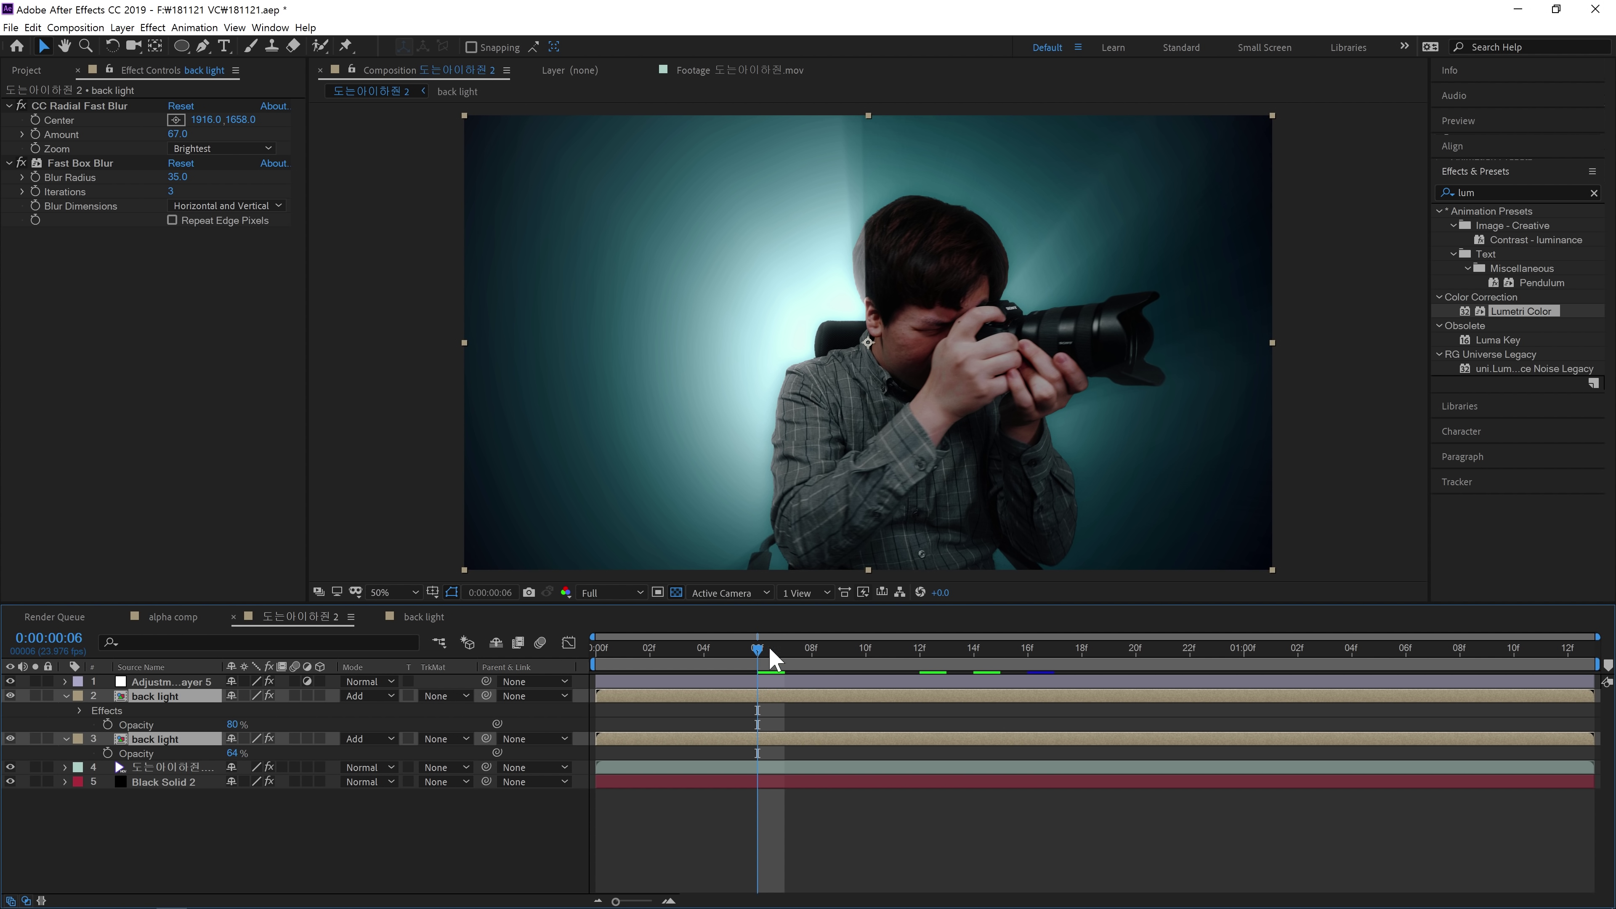
key(Page_Down)
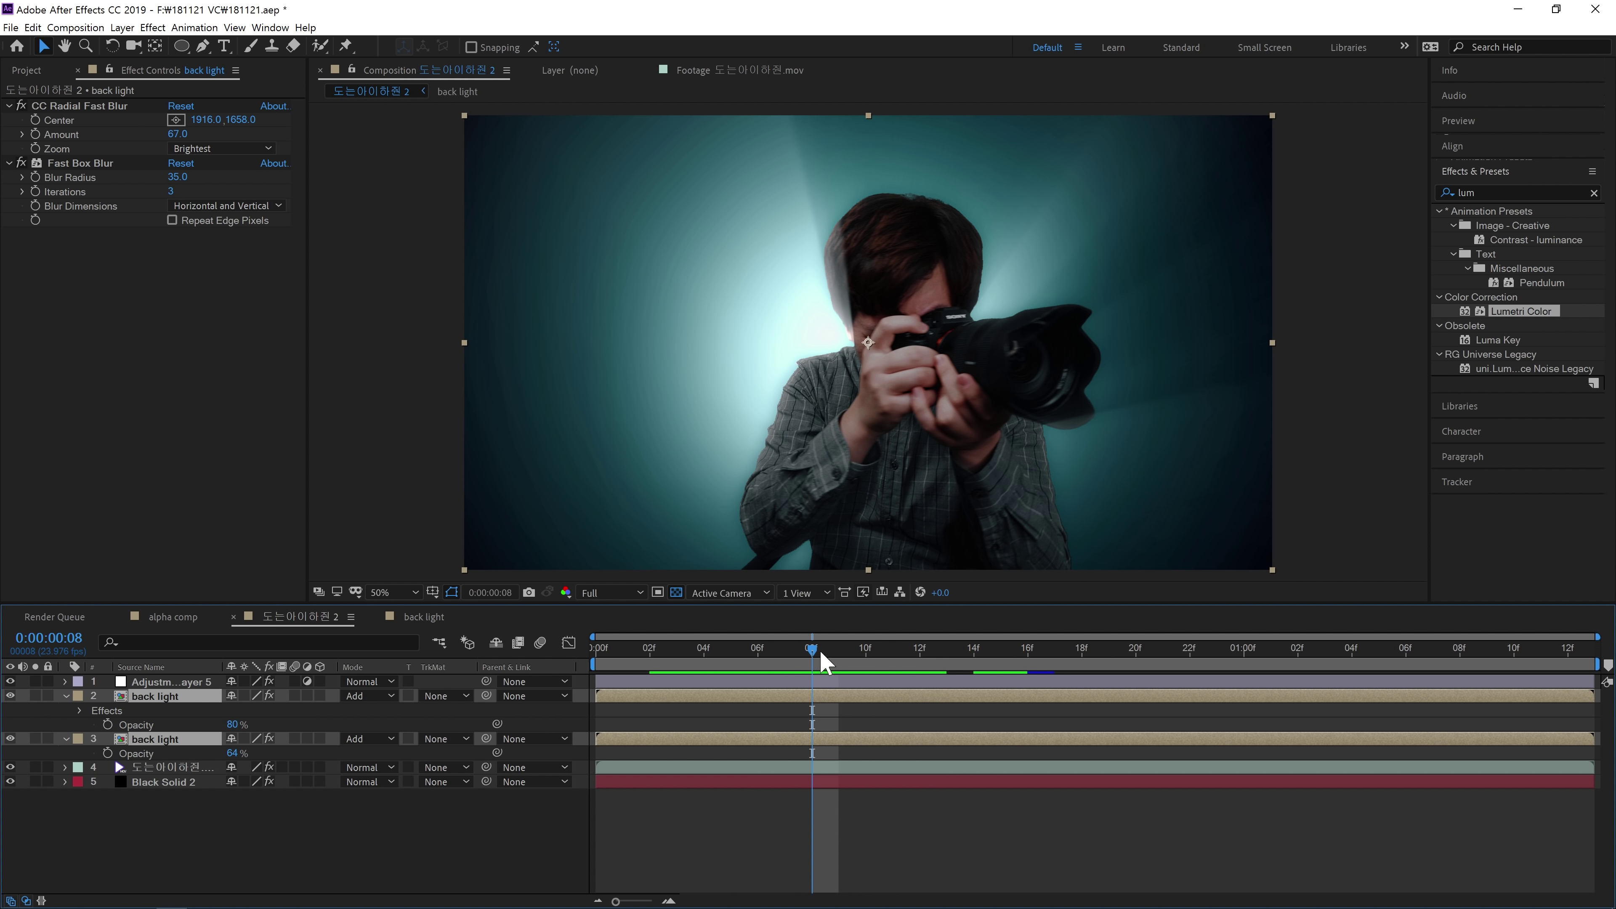
click(118, 723)
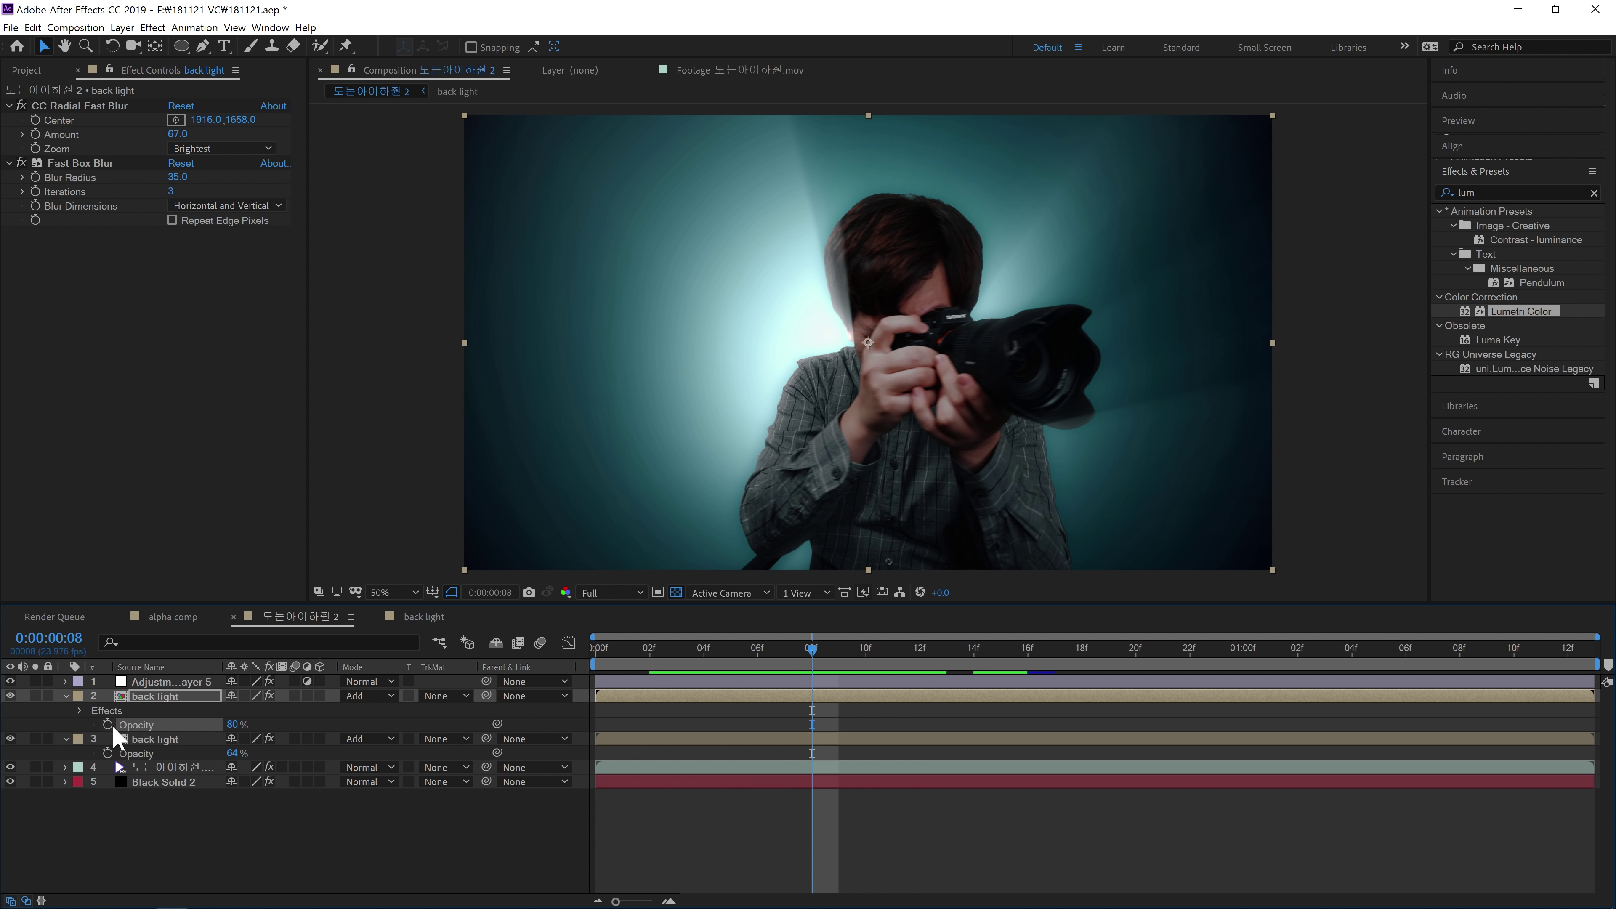
click(107, 752)
drag(812, 724, 920, 738)
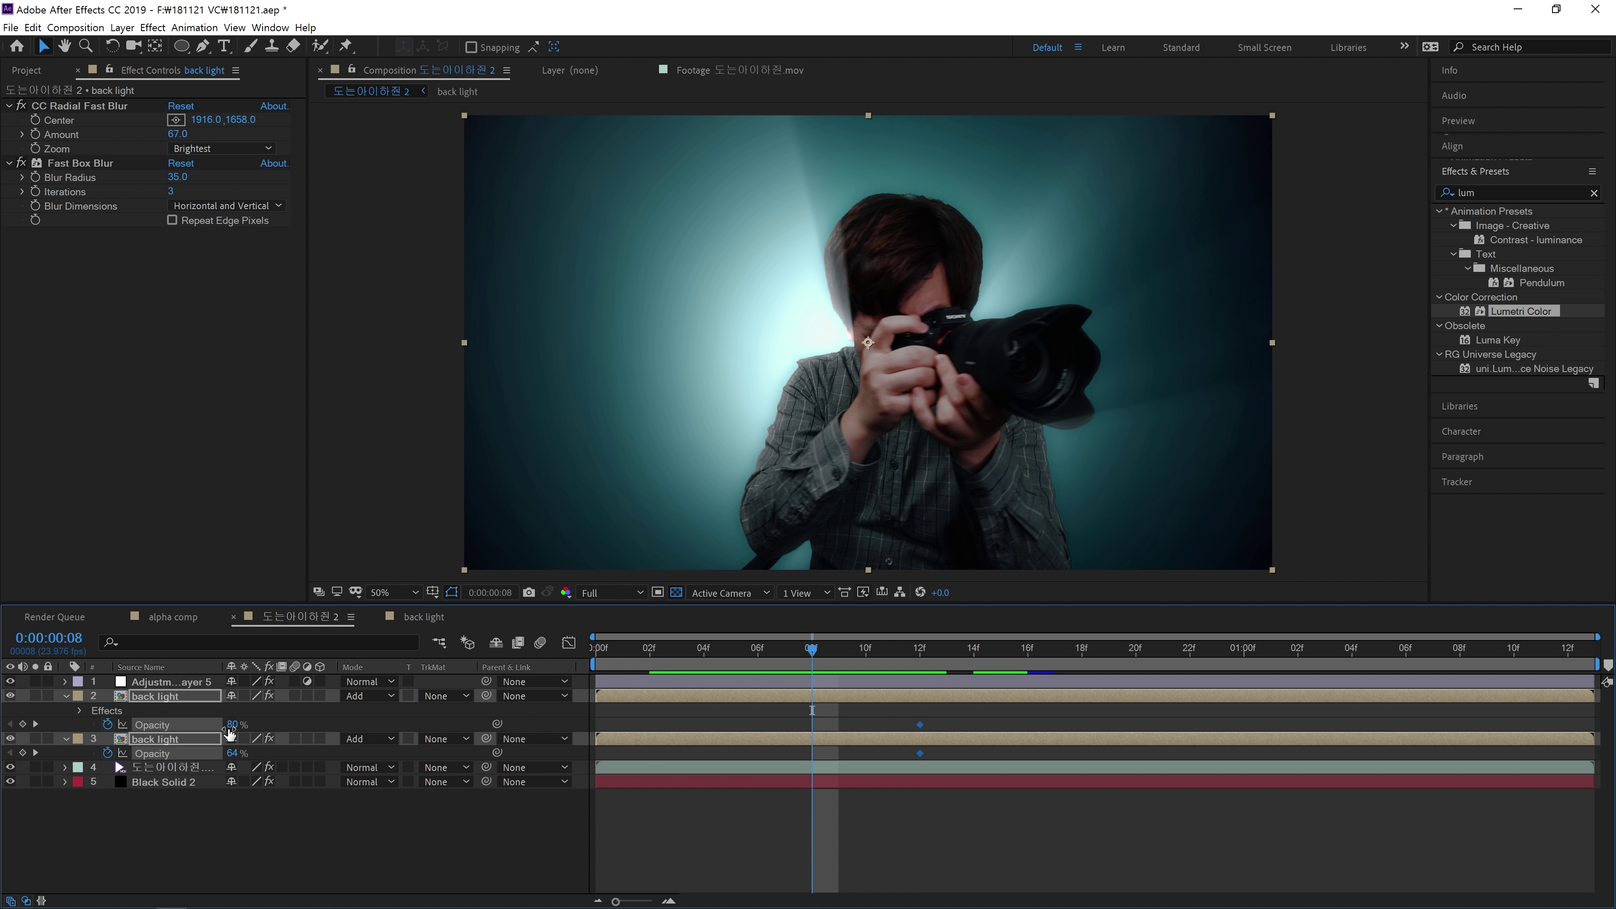
key(F2)
drag(224, 724, 191, 752)
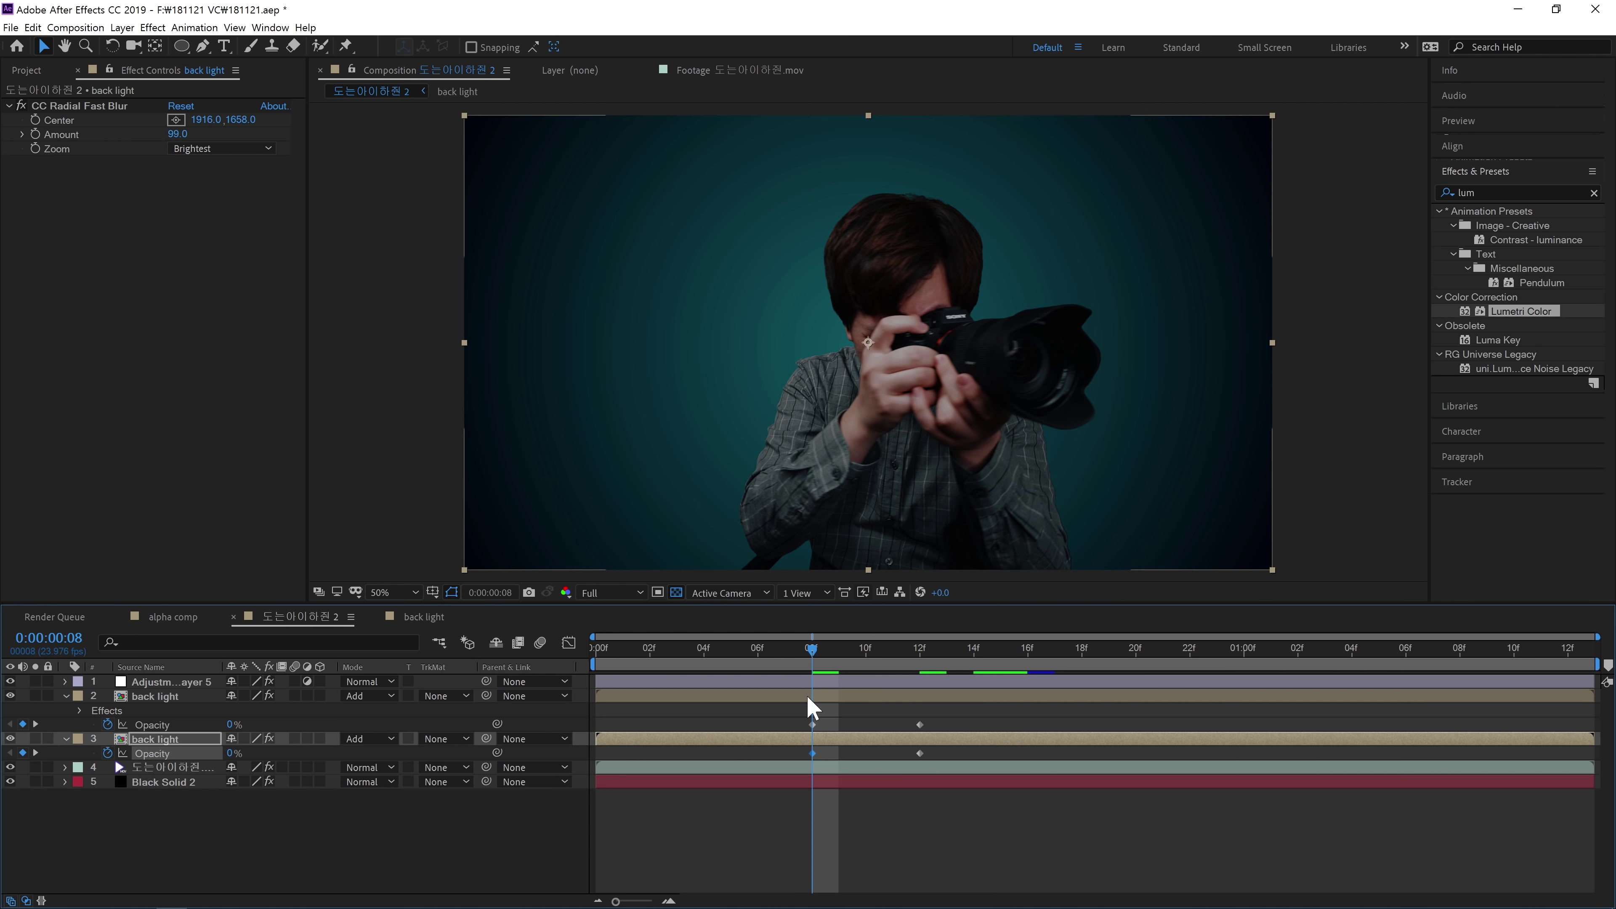
- Move the back light layers' 0% Opacity keyframes to frame 6 and their ending keyframes to frame 11, and preview the fade
drag(813, 659, 649, 660)
drag(786, 717, 819, 764)
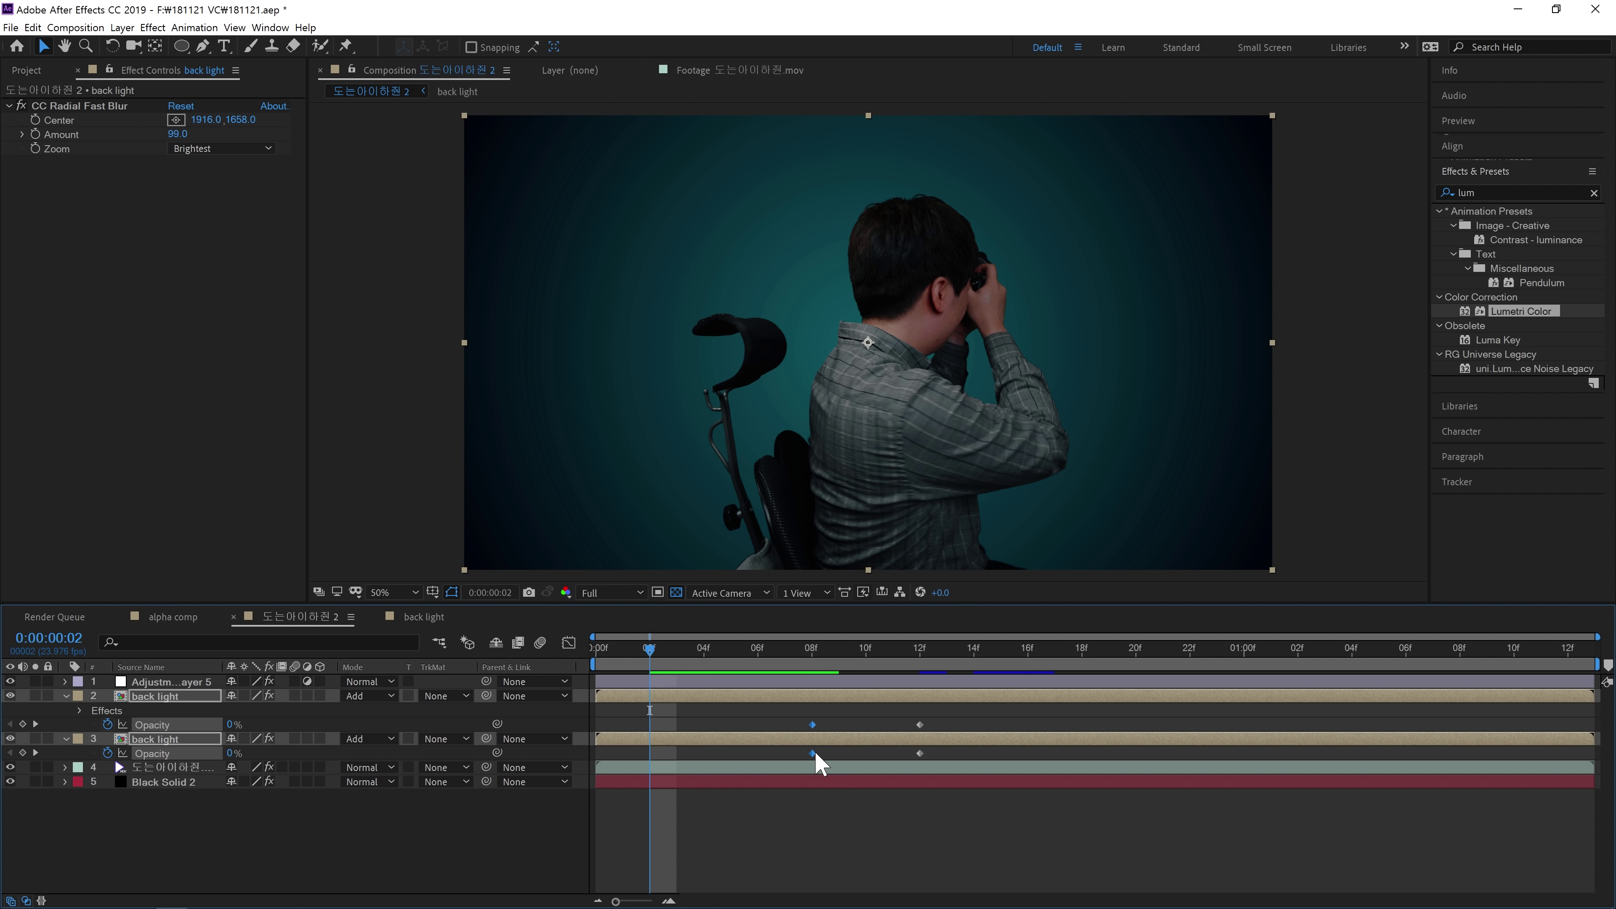
drag(892, 718, 924, 760)
mouse_move(782, 660)
mouse_down()
mouse_move(920, 660)
mouse_move(757, 661)
mouse_up()
key(space)
click(891, 790)
drag(804, 668, 757, 668)
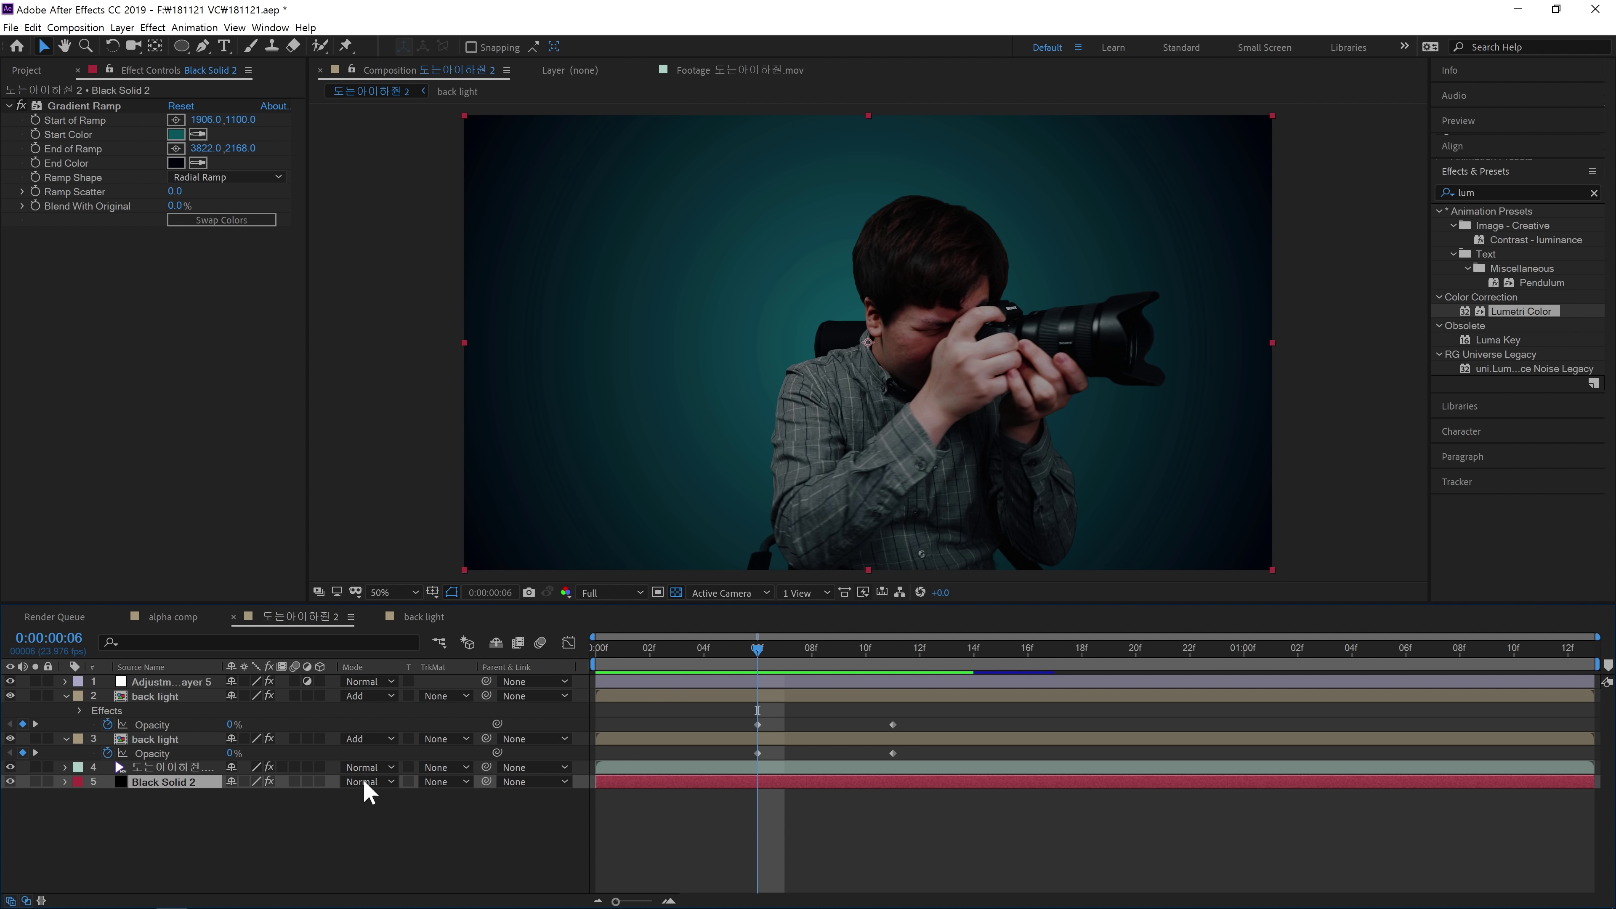
- Create a black 3840 x 2160 px solid and place it beneath all other layers
click(791, 818)
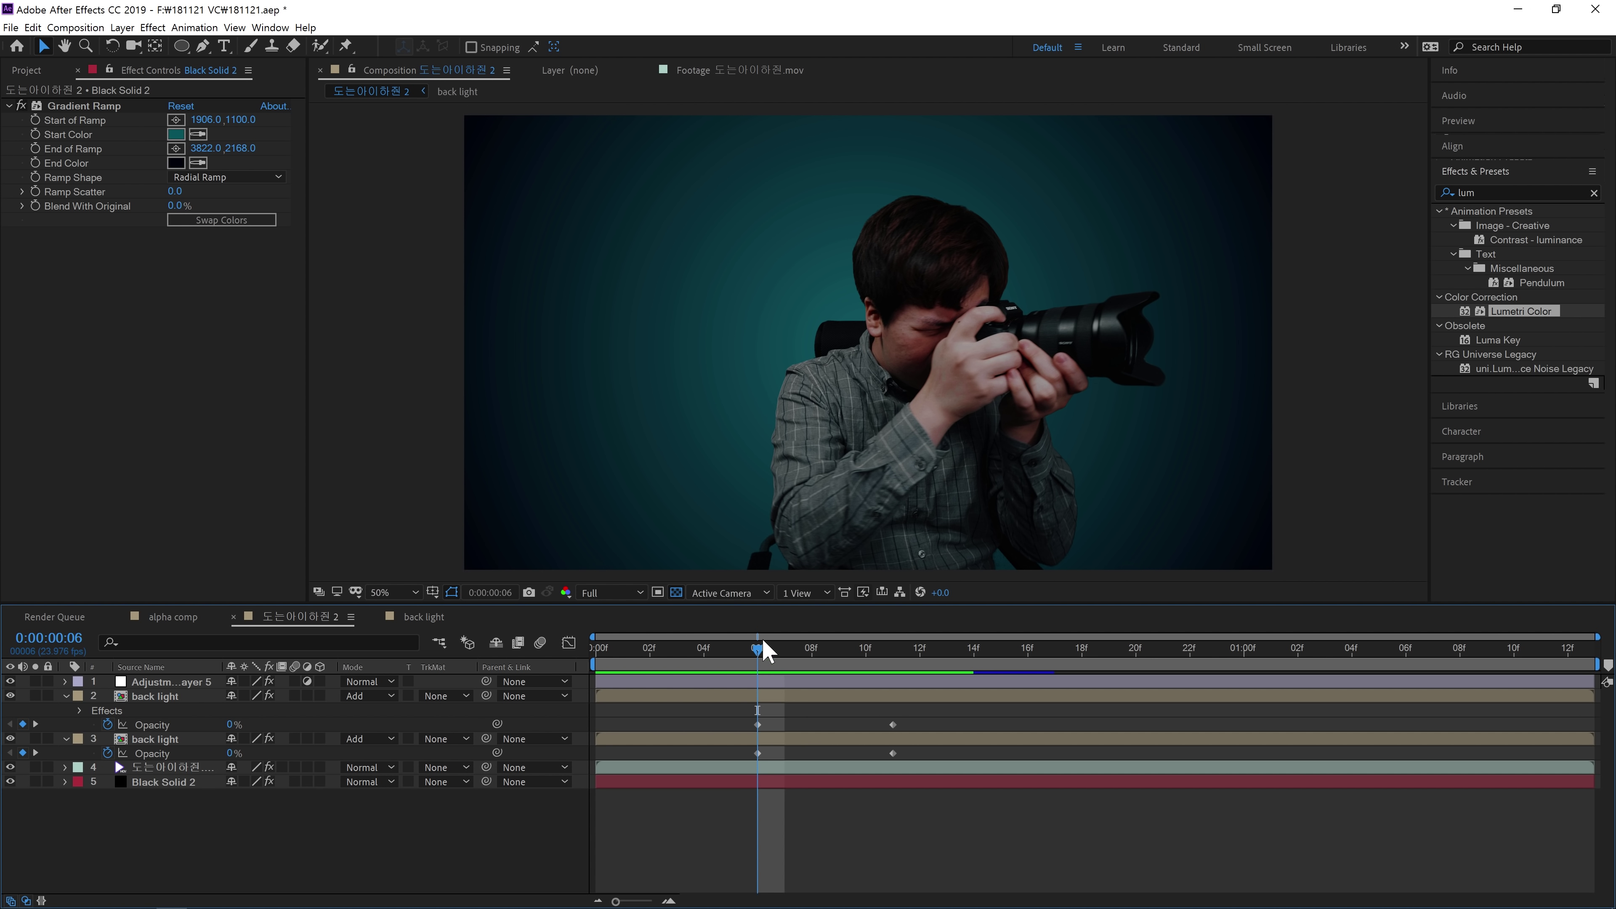
drag(889, 657, 755, 696)
key(ctrl+y)
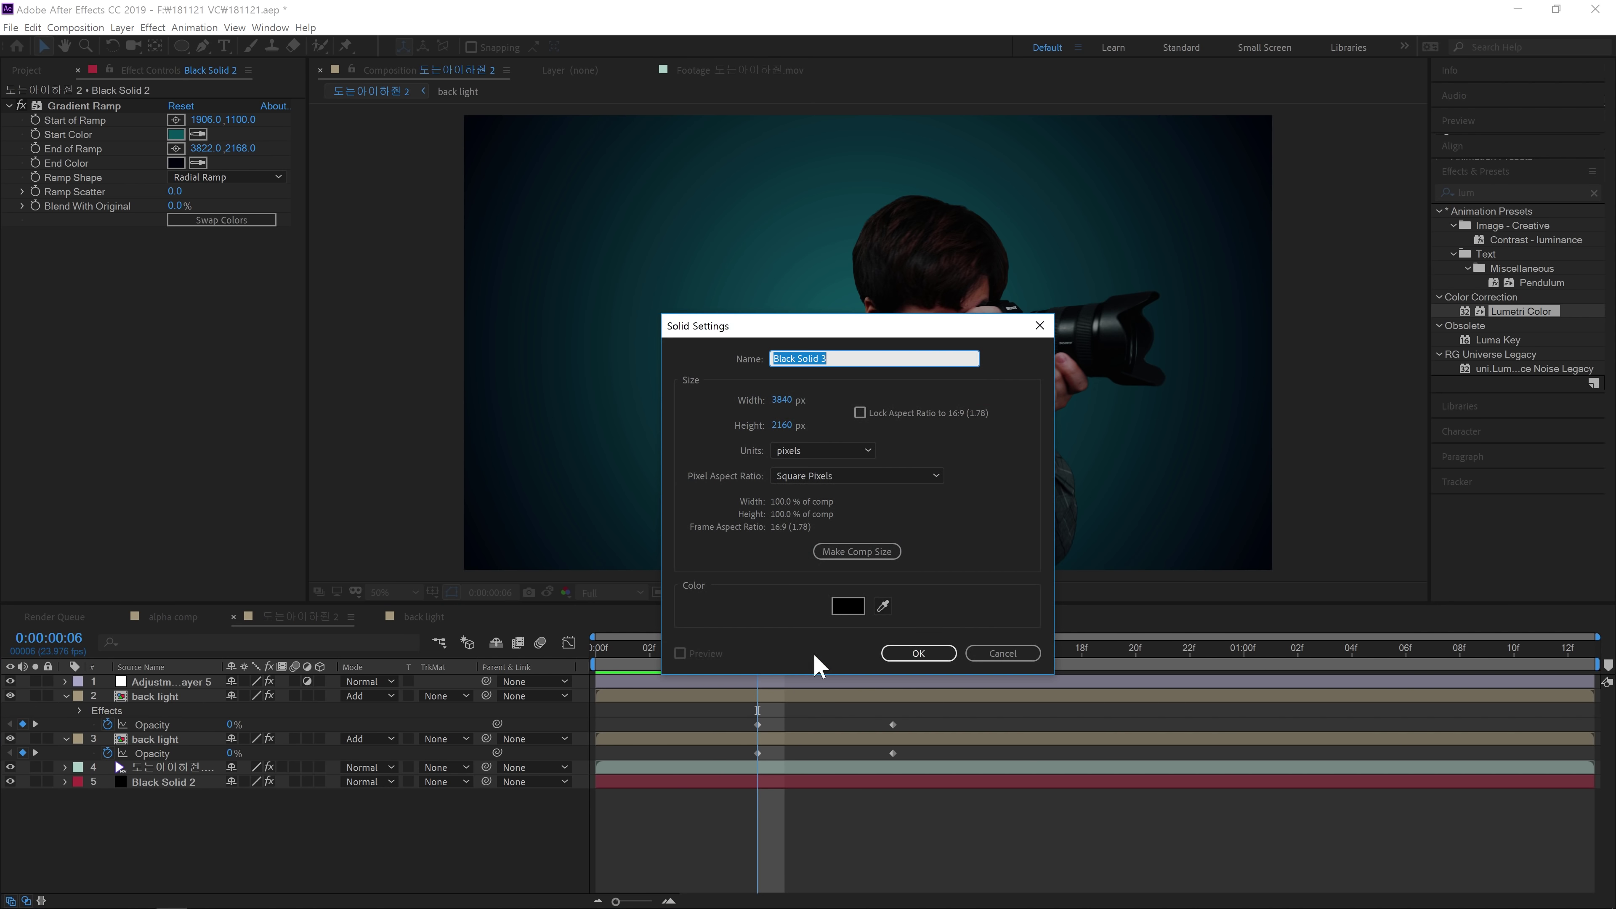
click(916, 652)
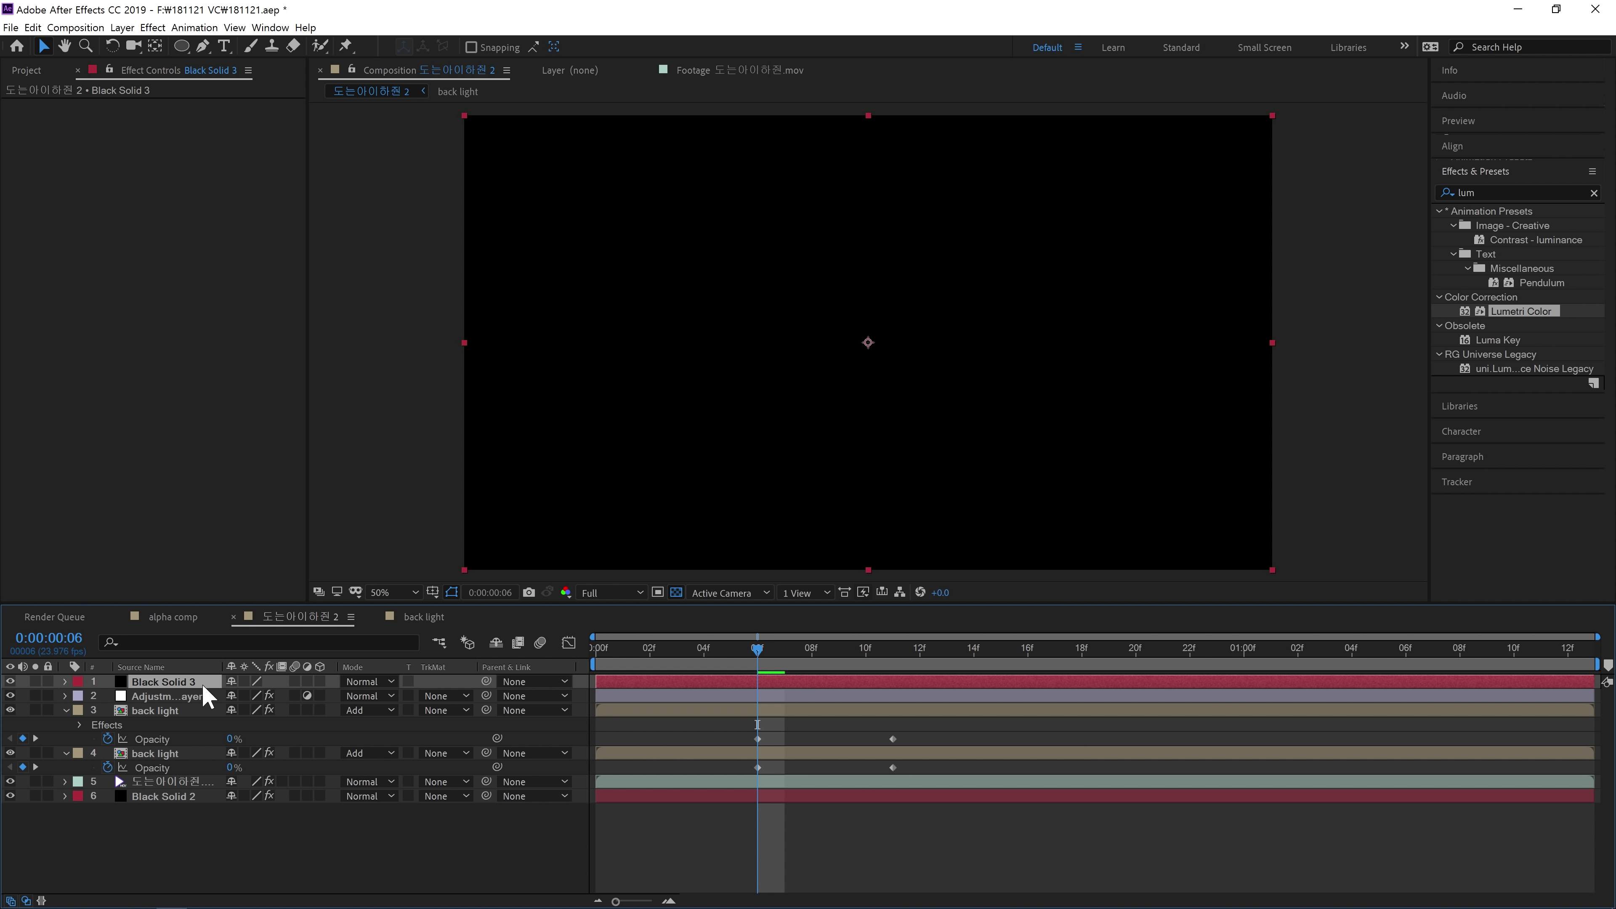
drag(203, 691, 183, 797)
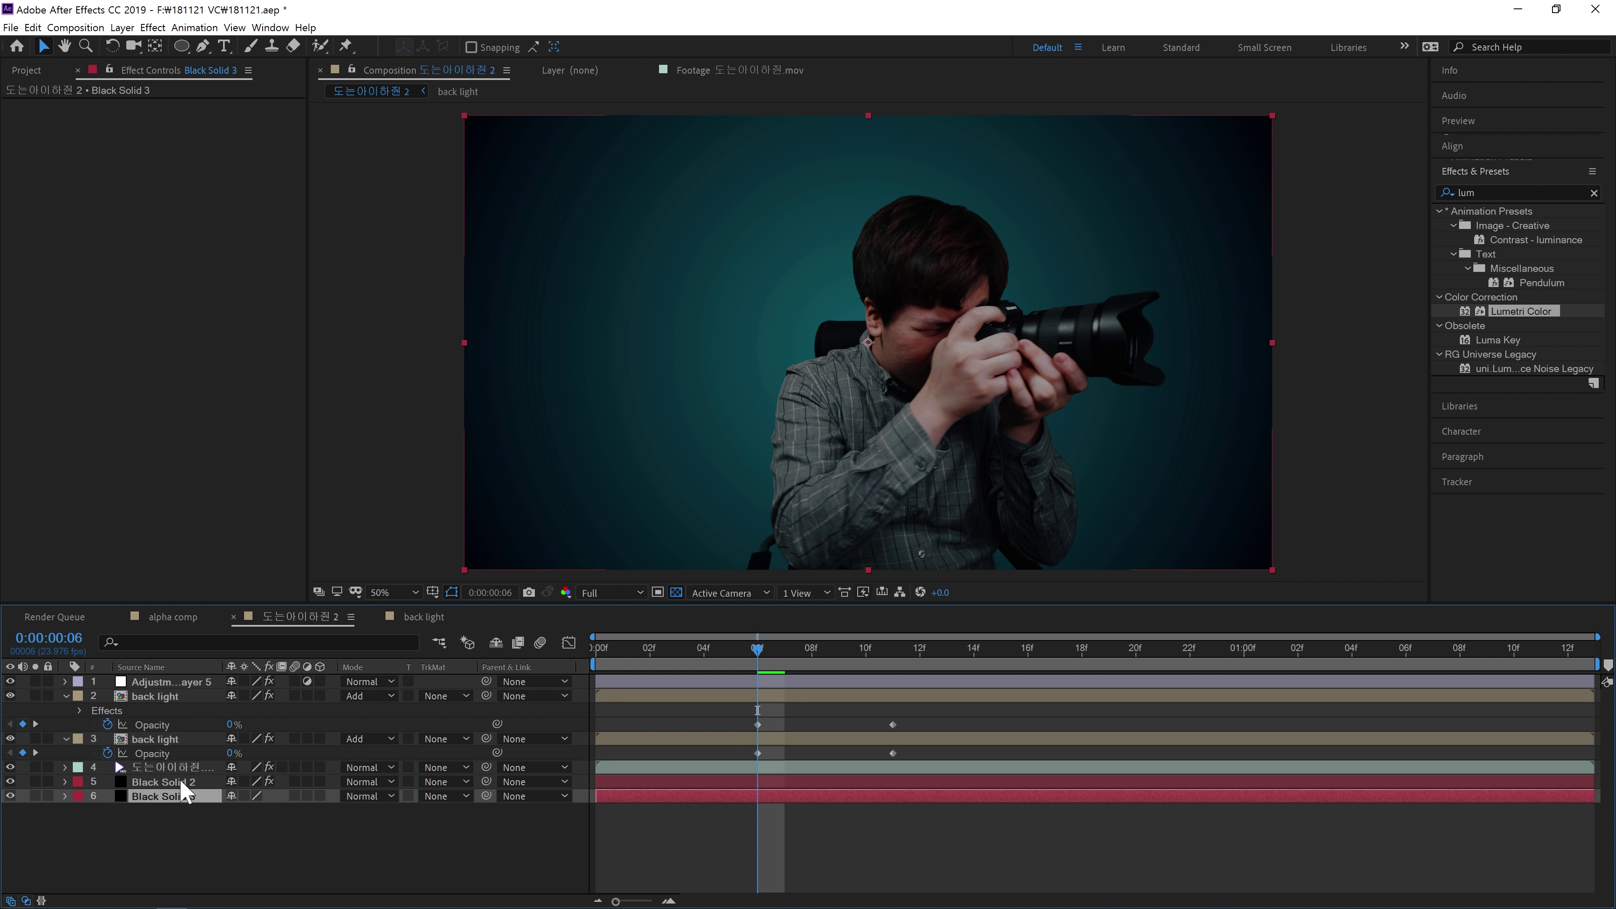
- Rename the gradient solid as 배경 and the black solid below it as 검정배경
click(181, 783)
click(153, 796)
click(167, 783)
click(146, 797)
click(163, 782)
key(Return)
text(q)
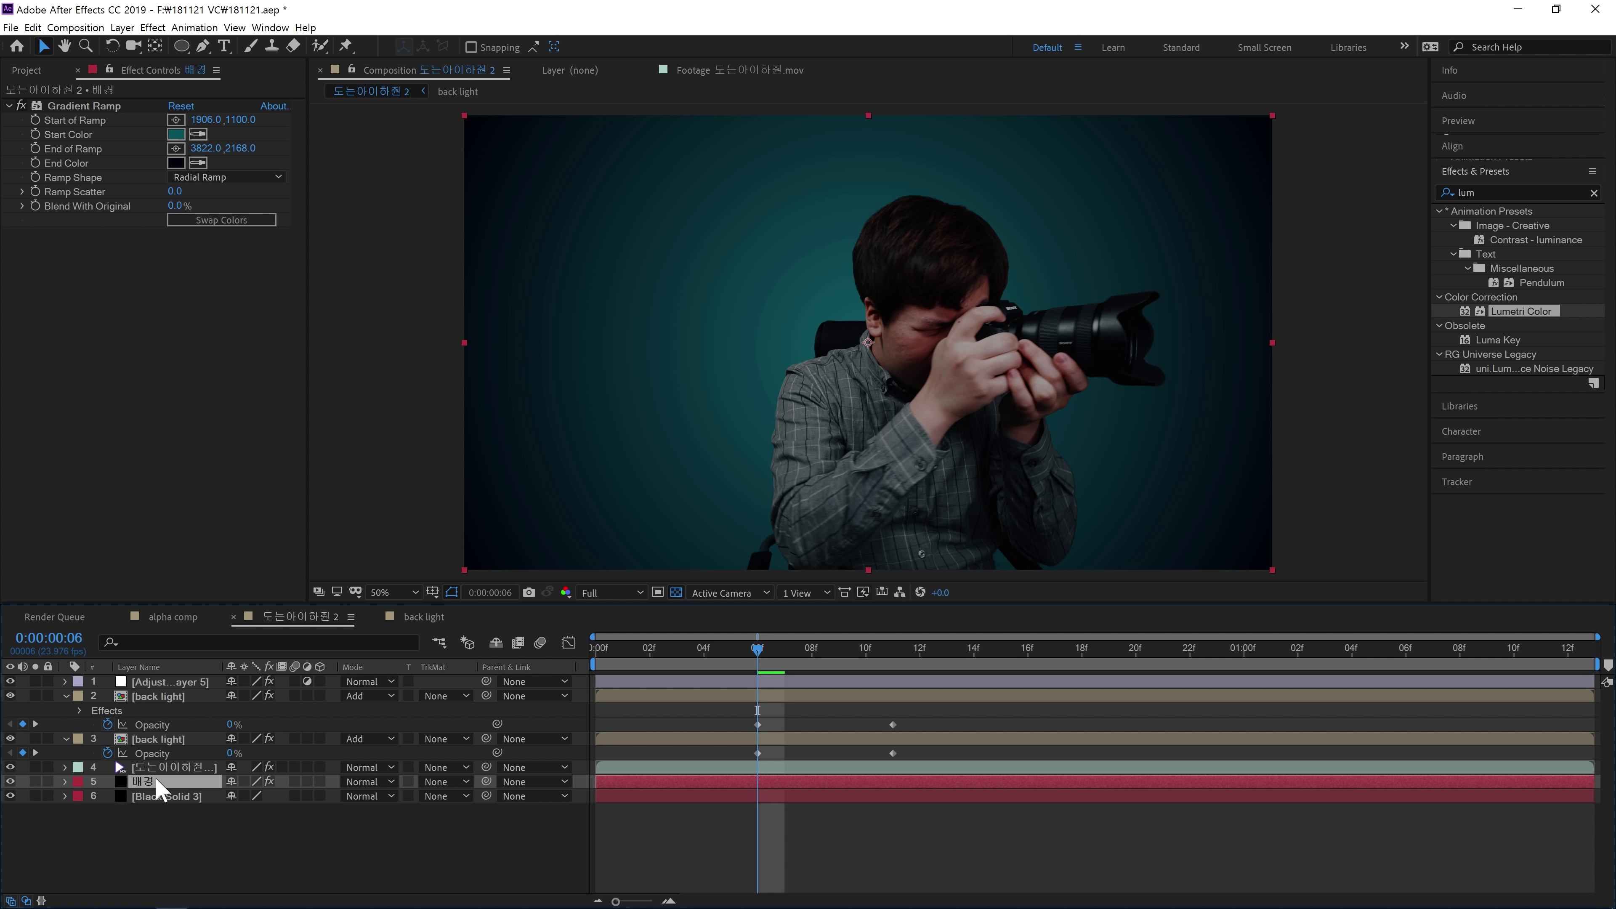
key(Tab)
text(검ㅈ정백)
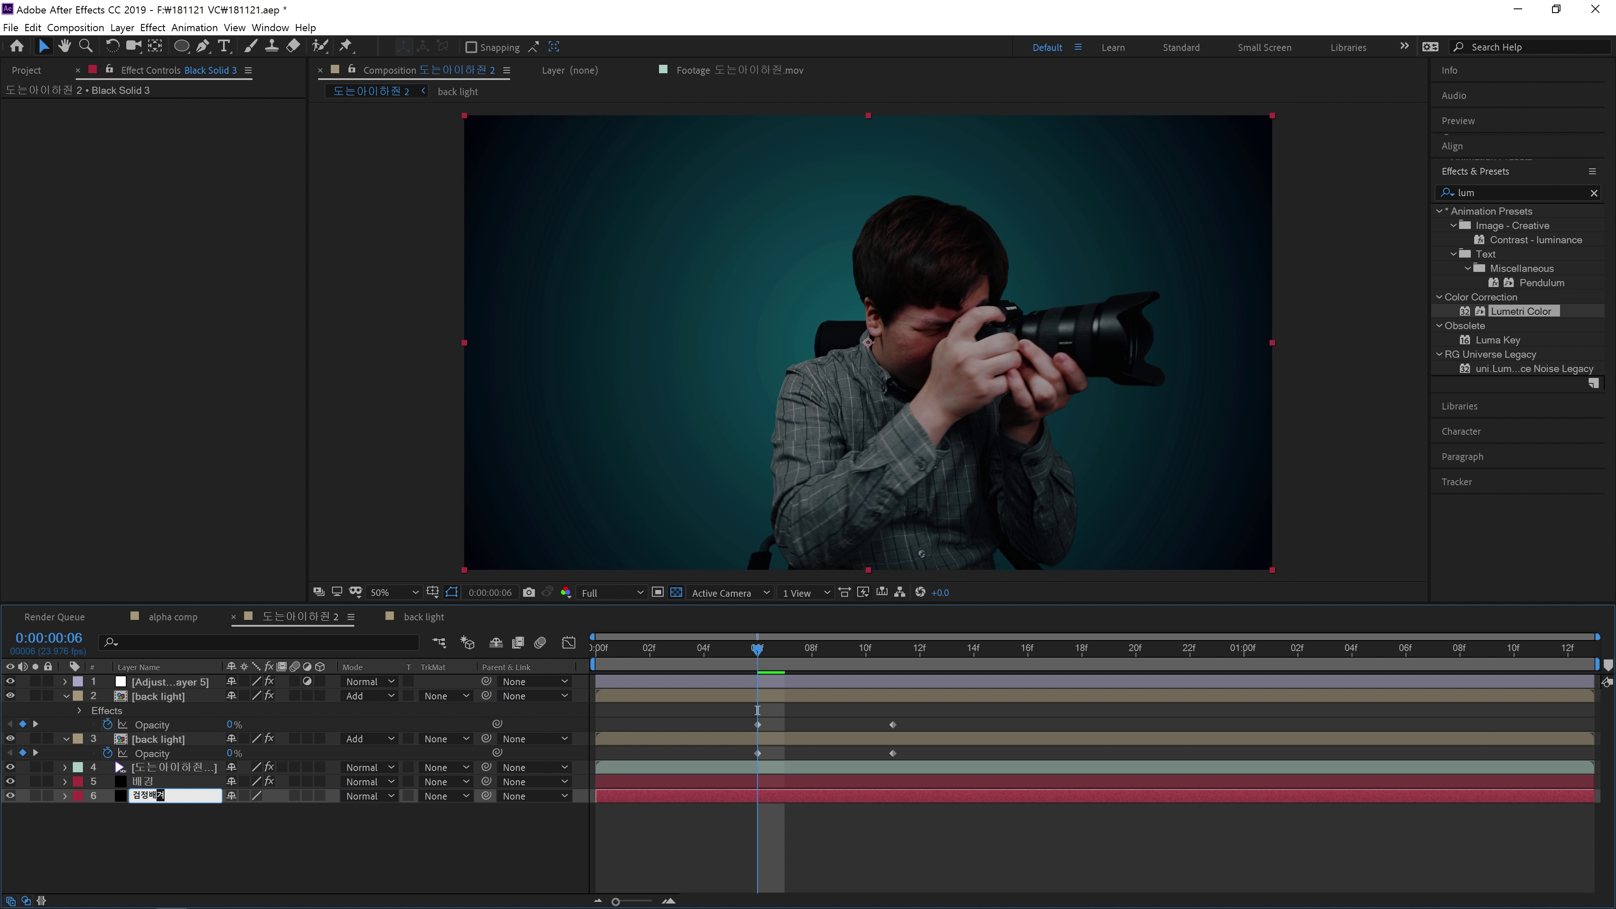
text(경)
key(Return)
- Keyframe the 배경 layer's Opacity from 49% at frame 4 to 100% at frame 11 and preview the animation
click(186, 778)
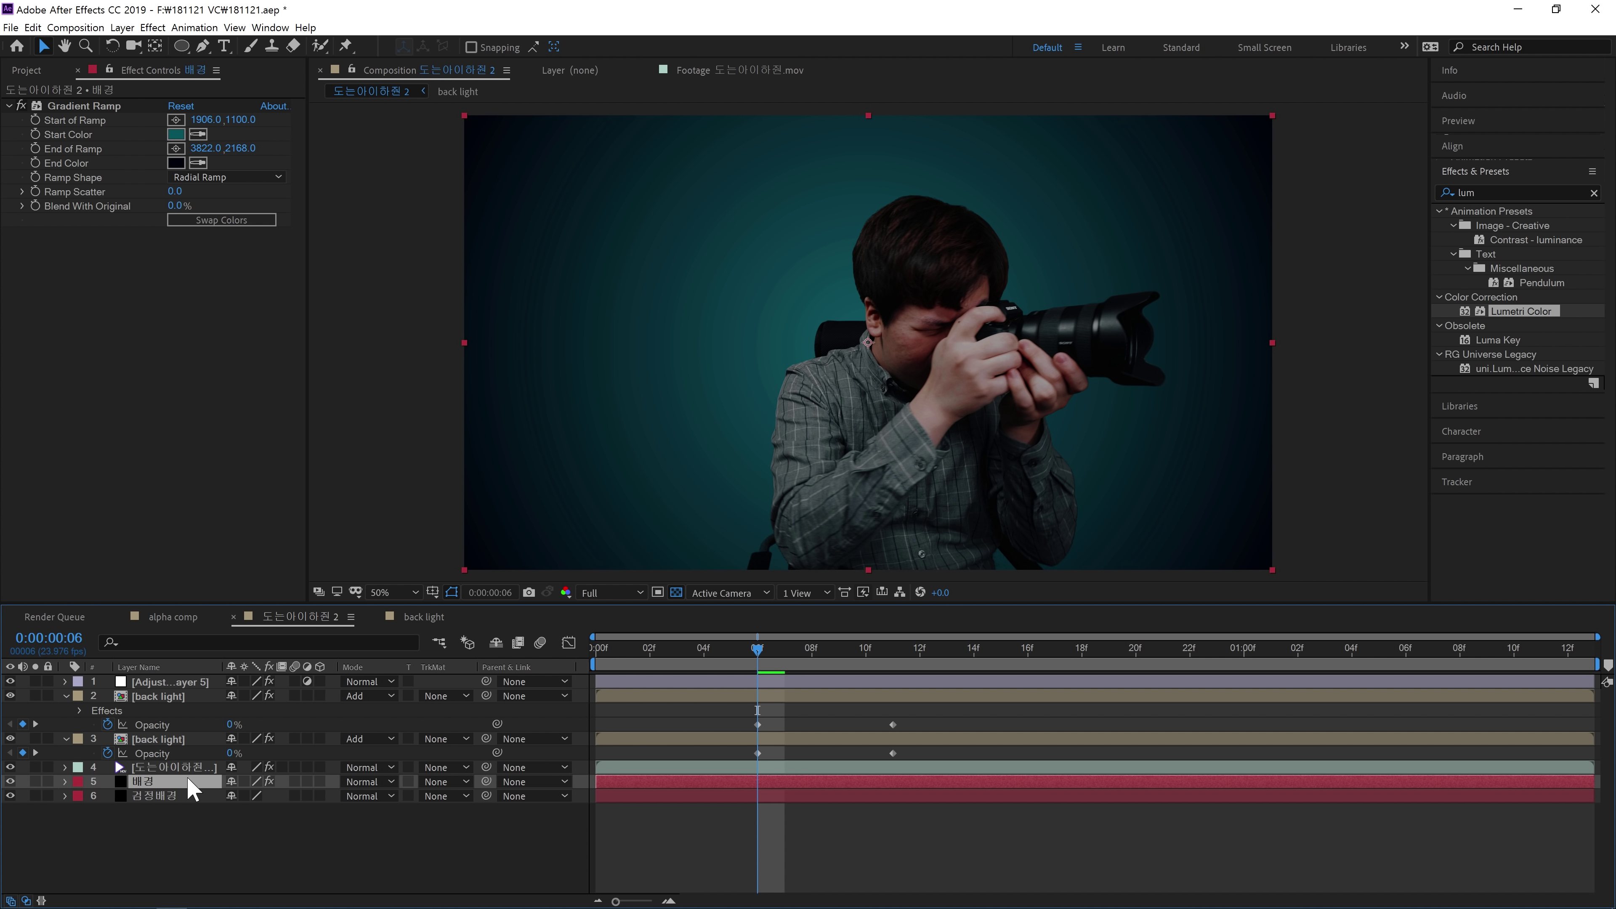
key(t)
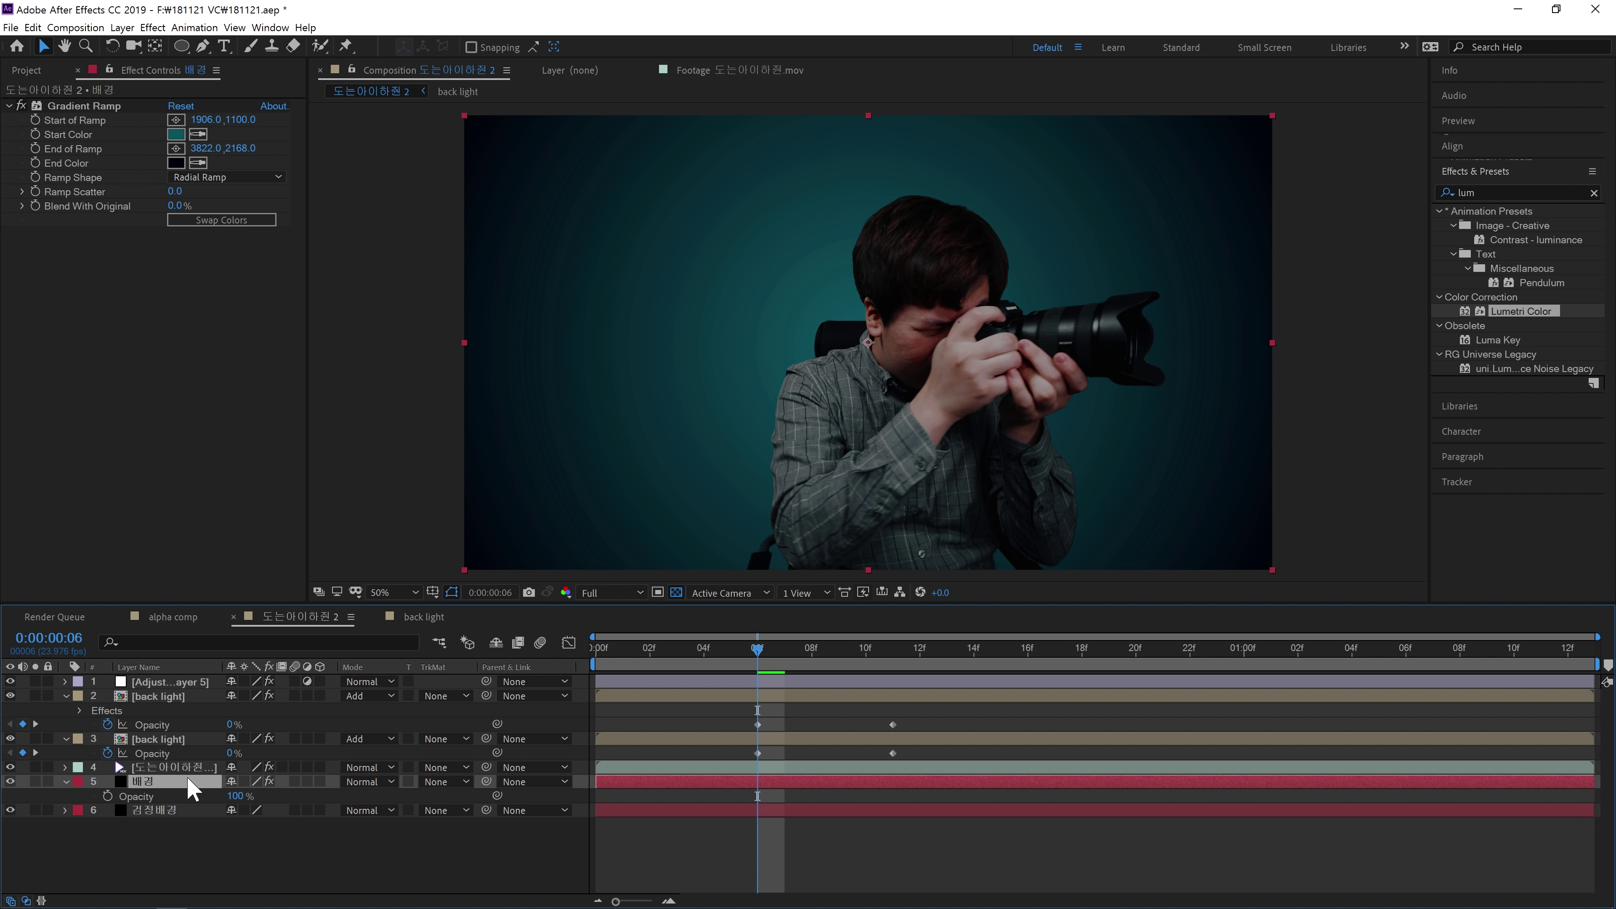
click(107, 796)
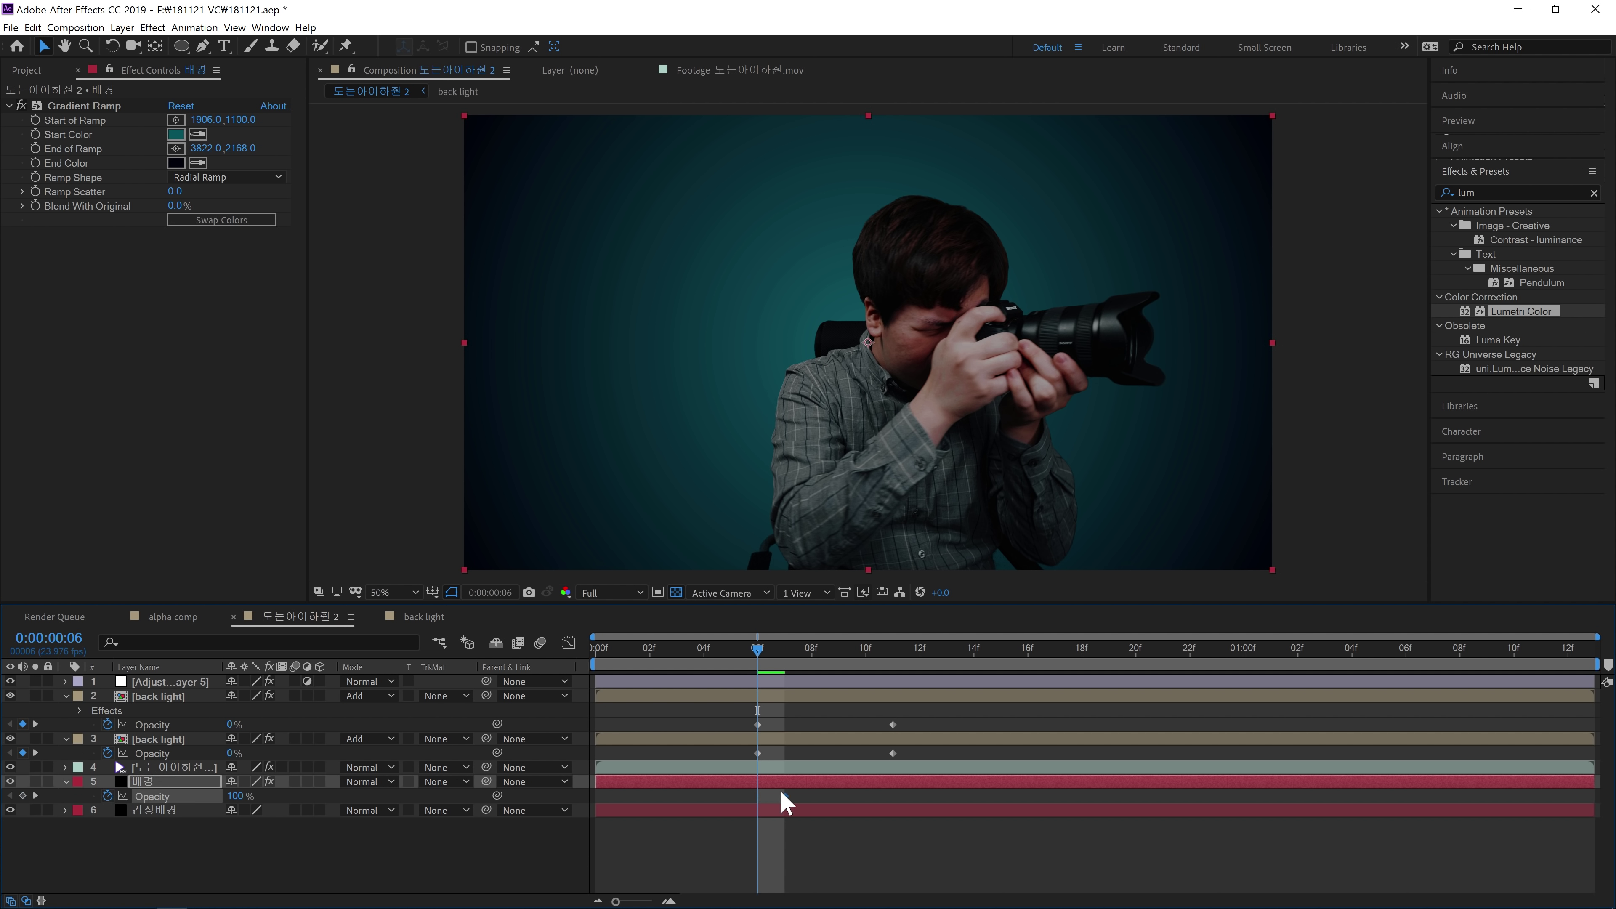
mouse_move(233, 796)
mouse_down()
mouse_move(173, 796)
mouse_move(214, 797)
mouse_up()
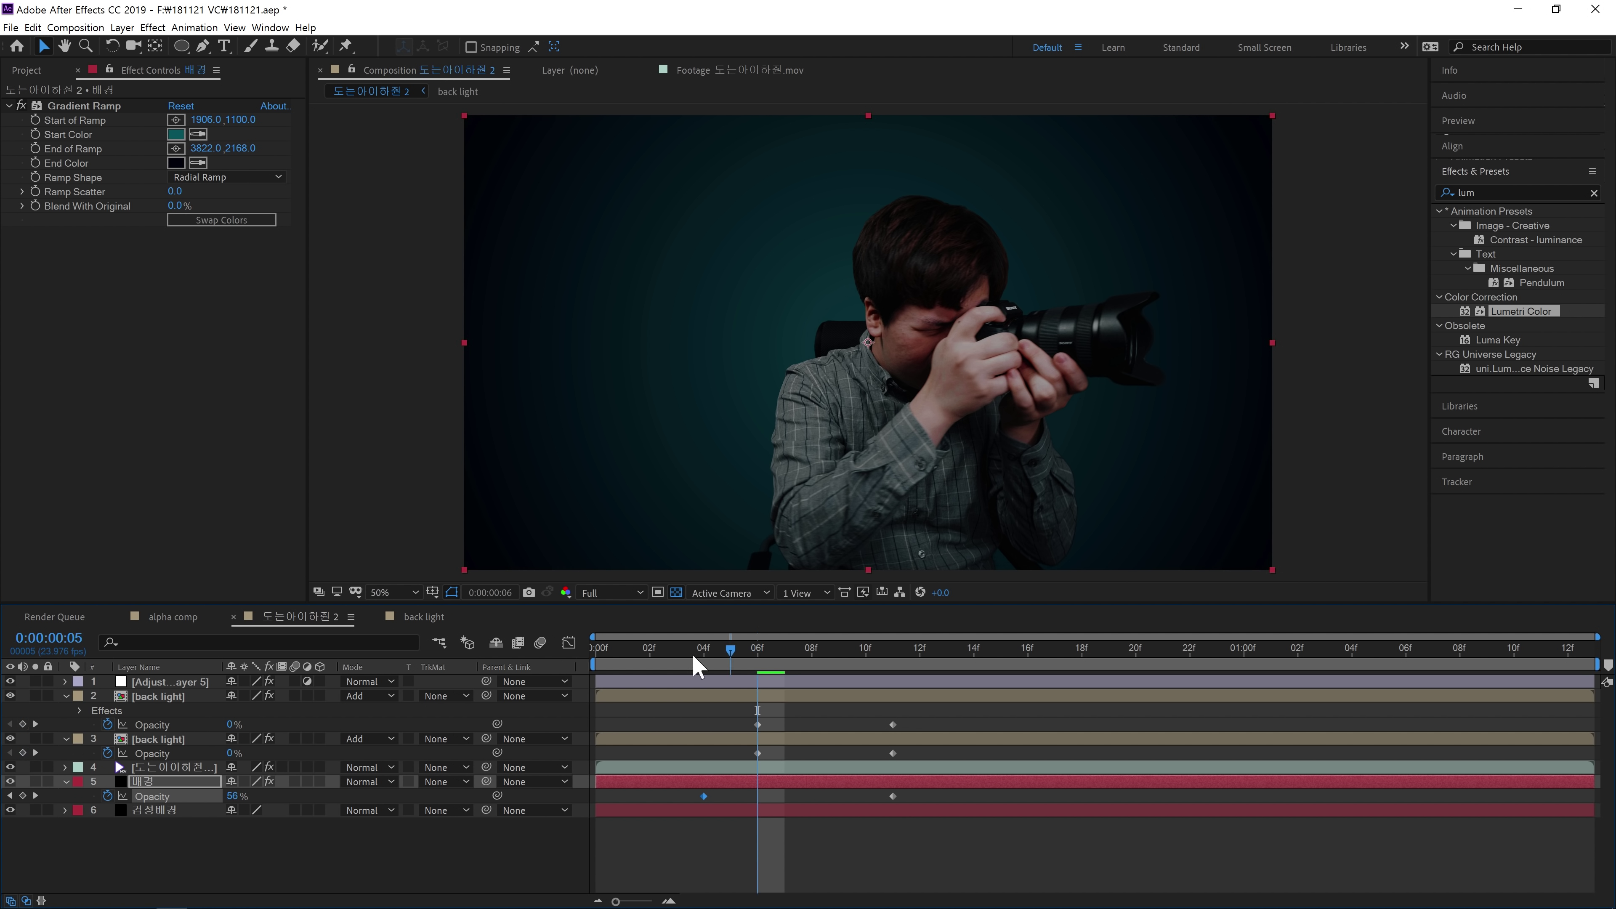
key(space)
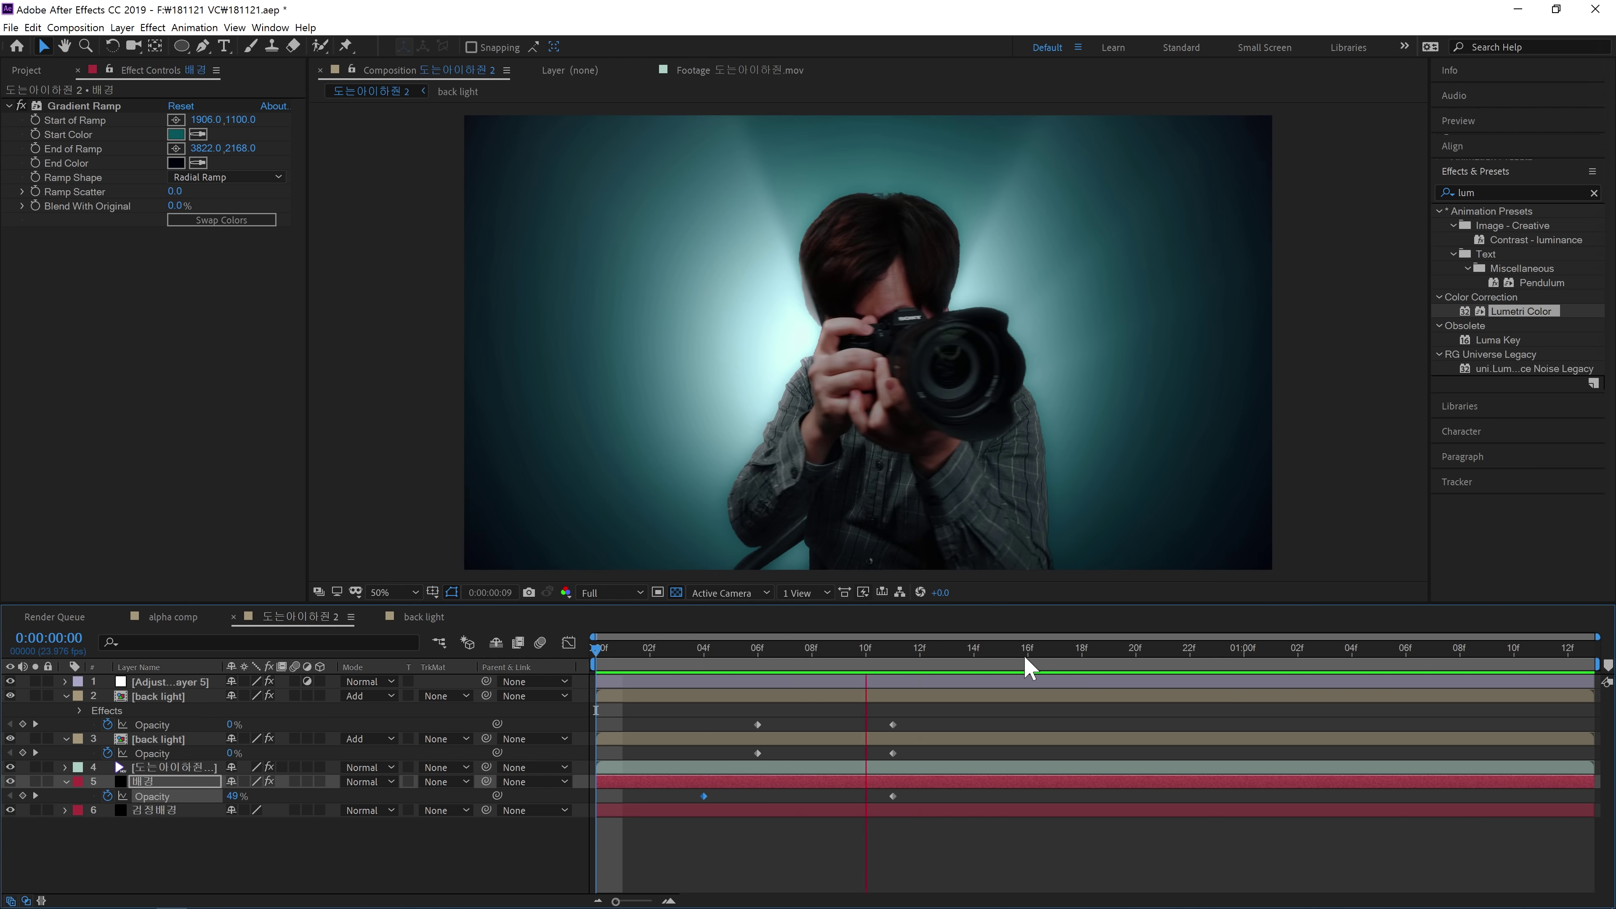
- Add an adjustment layer above all layers and apply the uni.Chromatic Aberration effect to it
click(1001, 647)
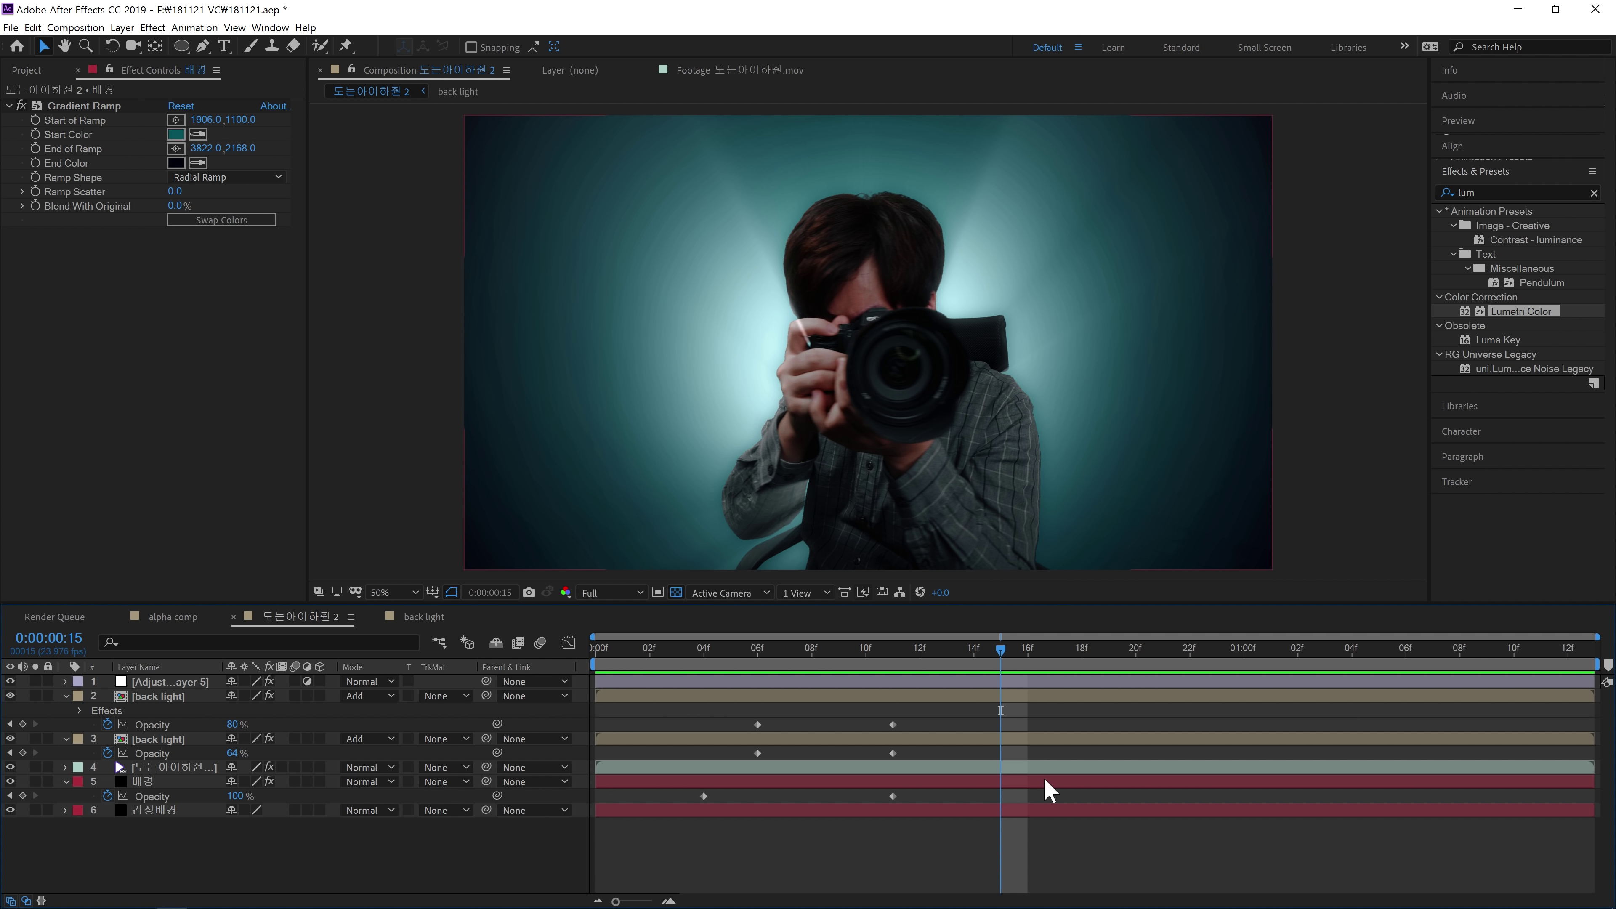
key(ctrl+alt+y)
click(1543, 191)
text(chro)
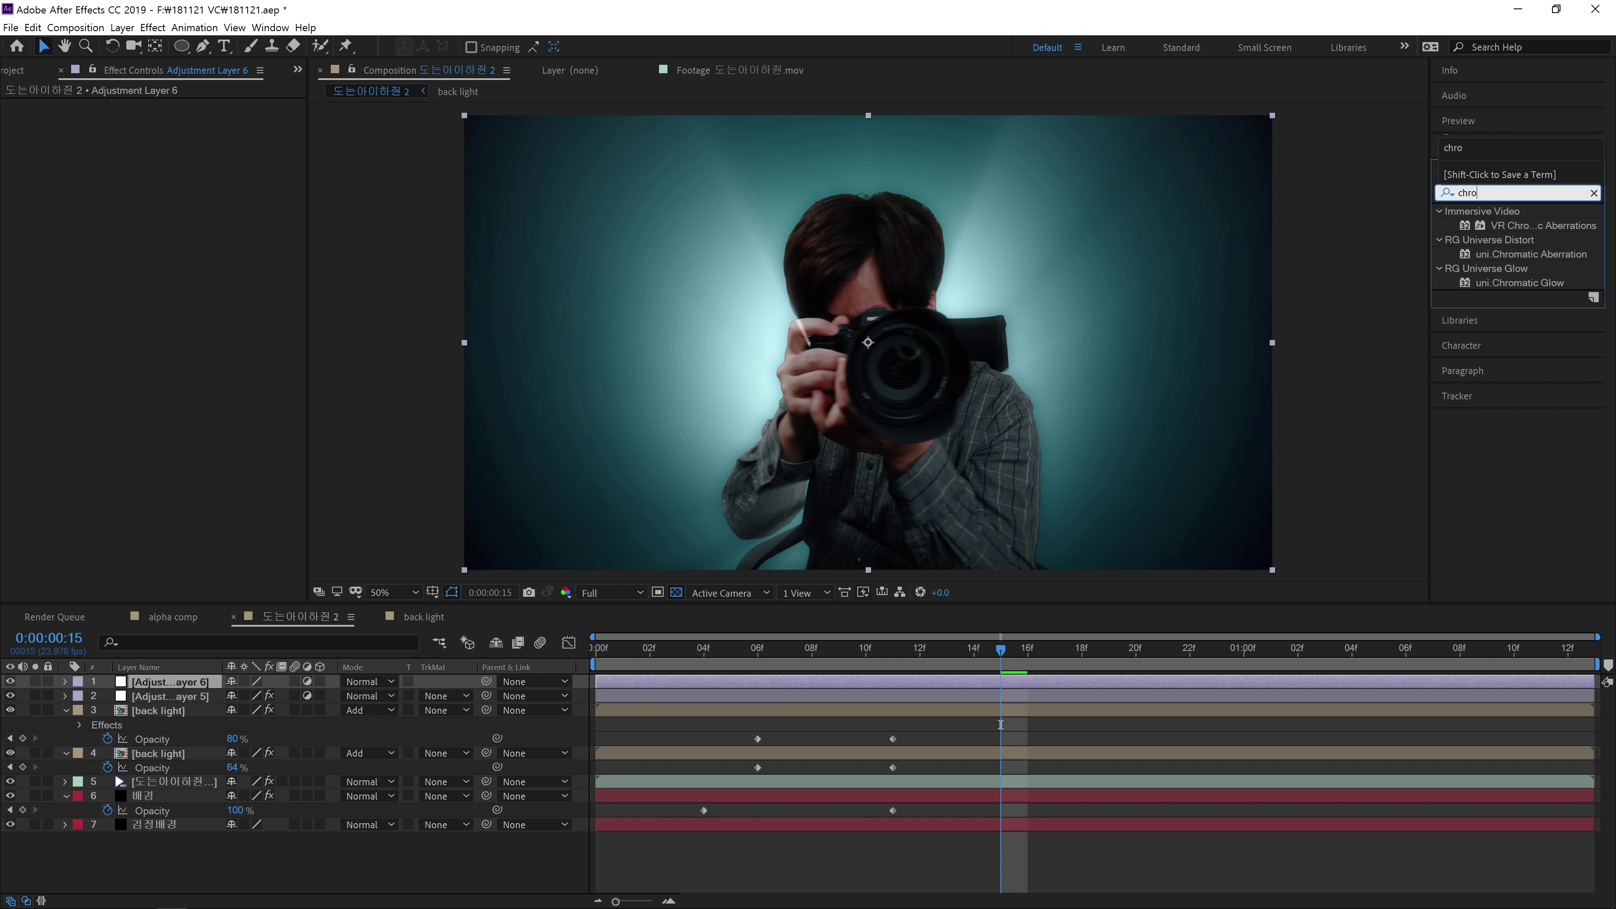
drag(1530, 253, 875, 686)
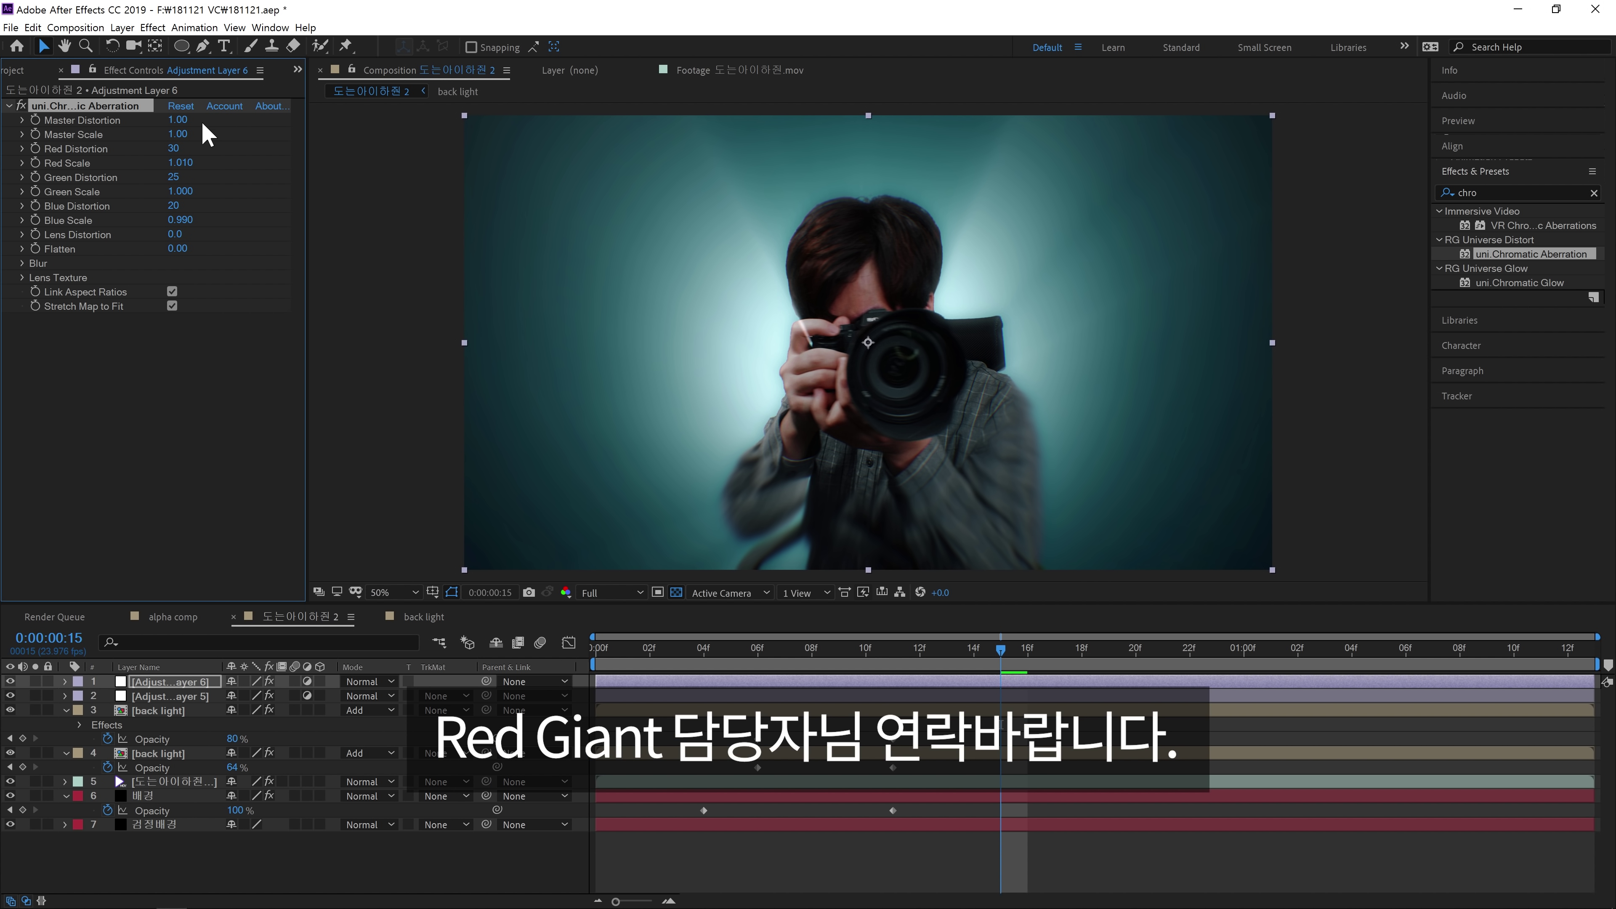
- Try the Frozen lens texture in the Chromatic Aberration effect, and settle on Dried with a Texture Amount of 7
click(22, 264)
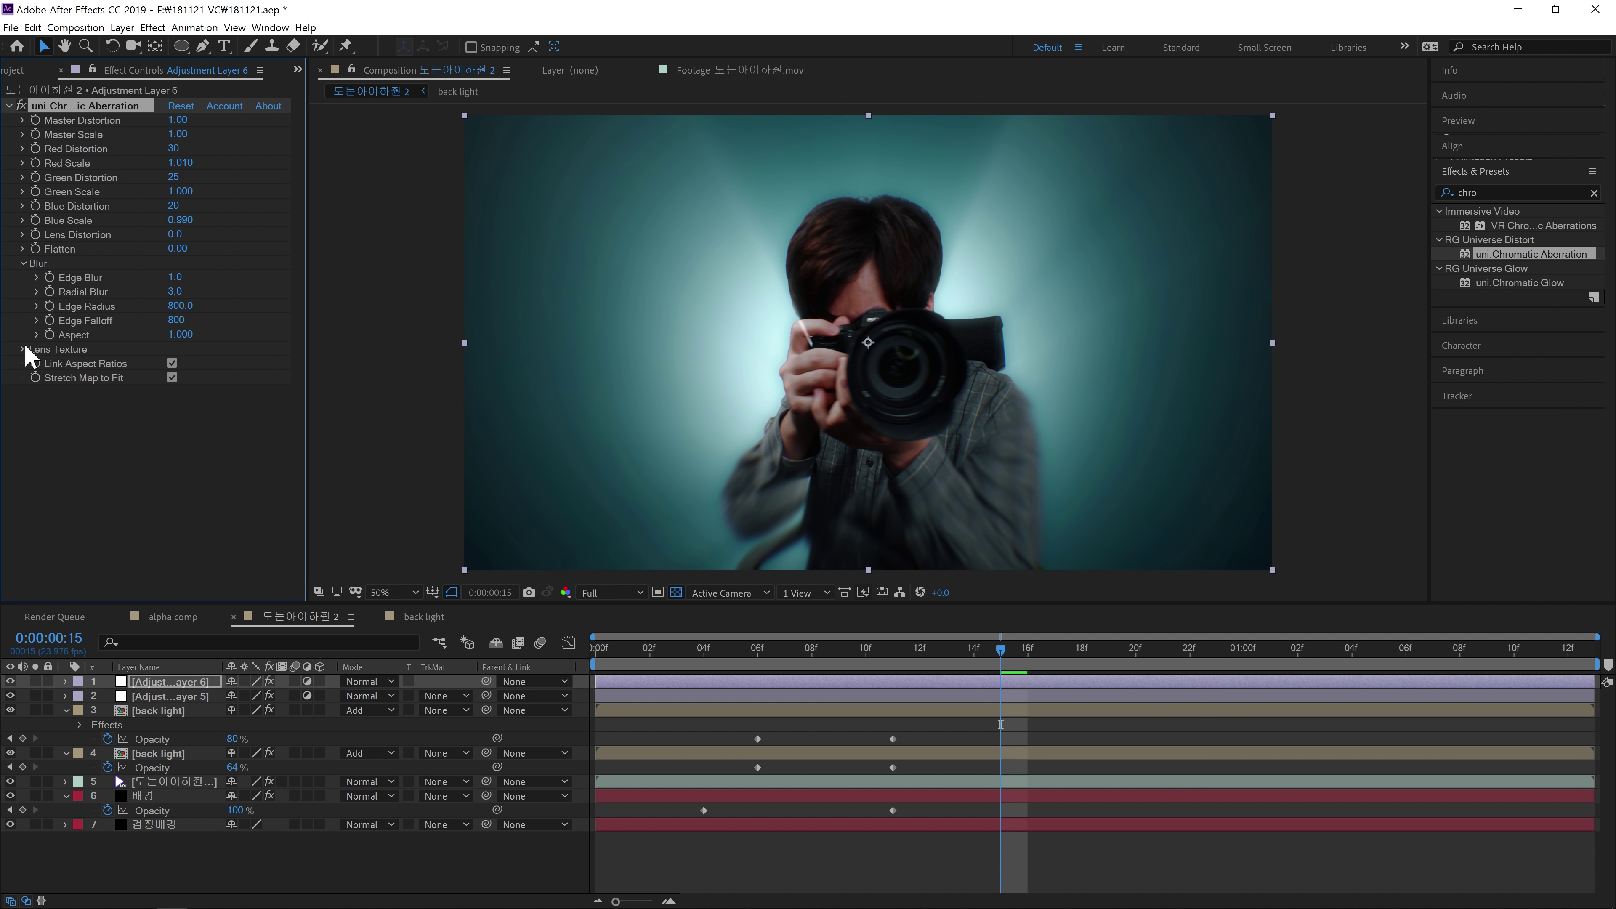
click(221, 362)
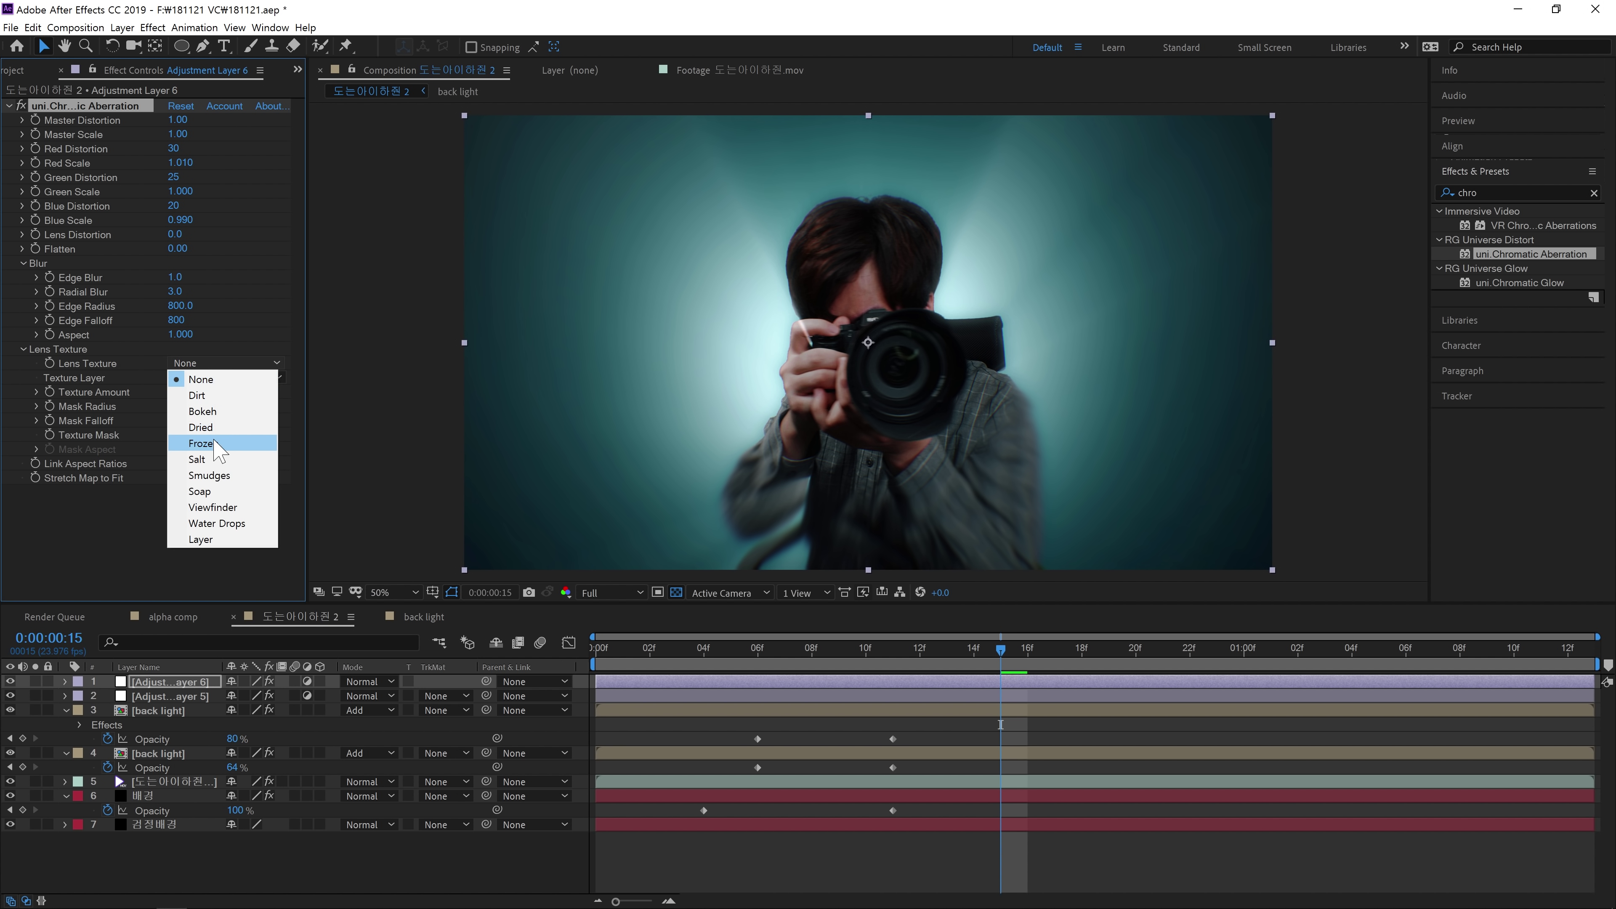
click(233, 450)
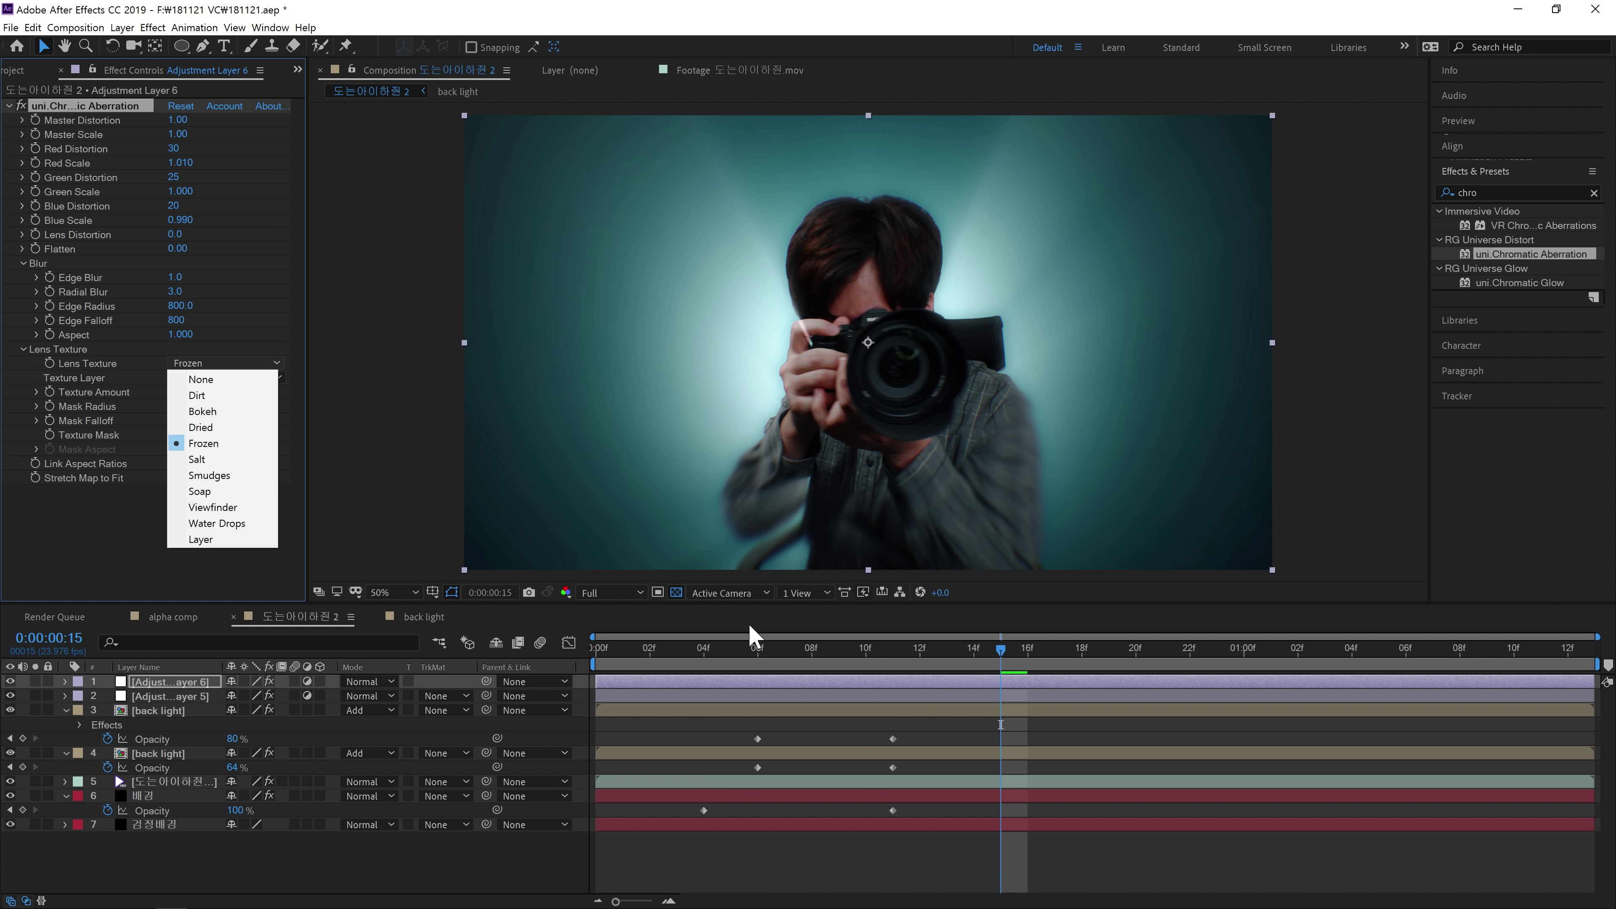
click(1075, 656)
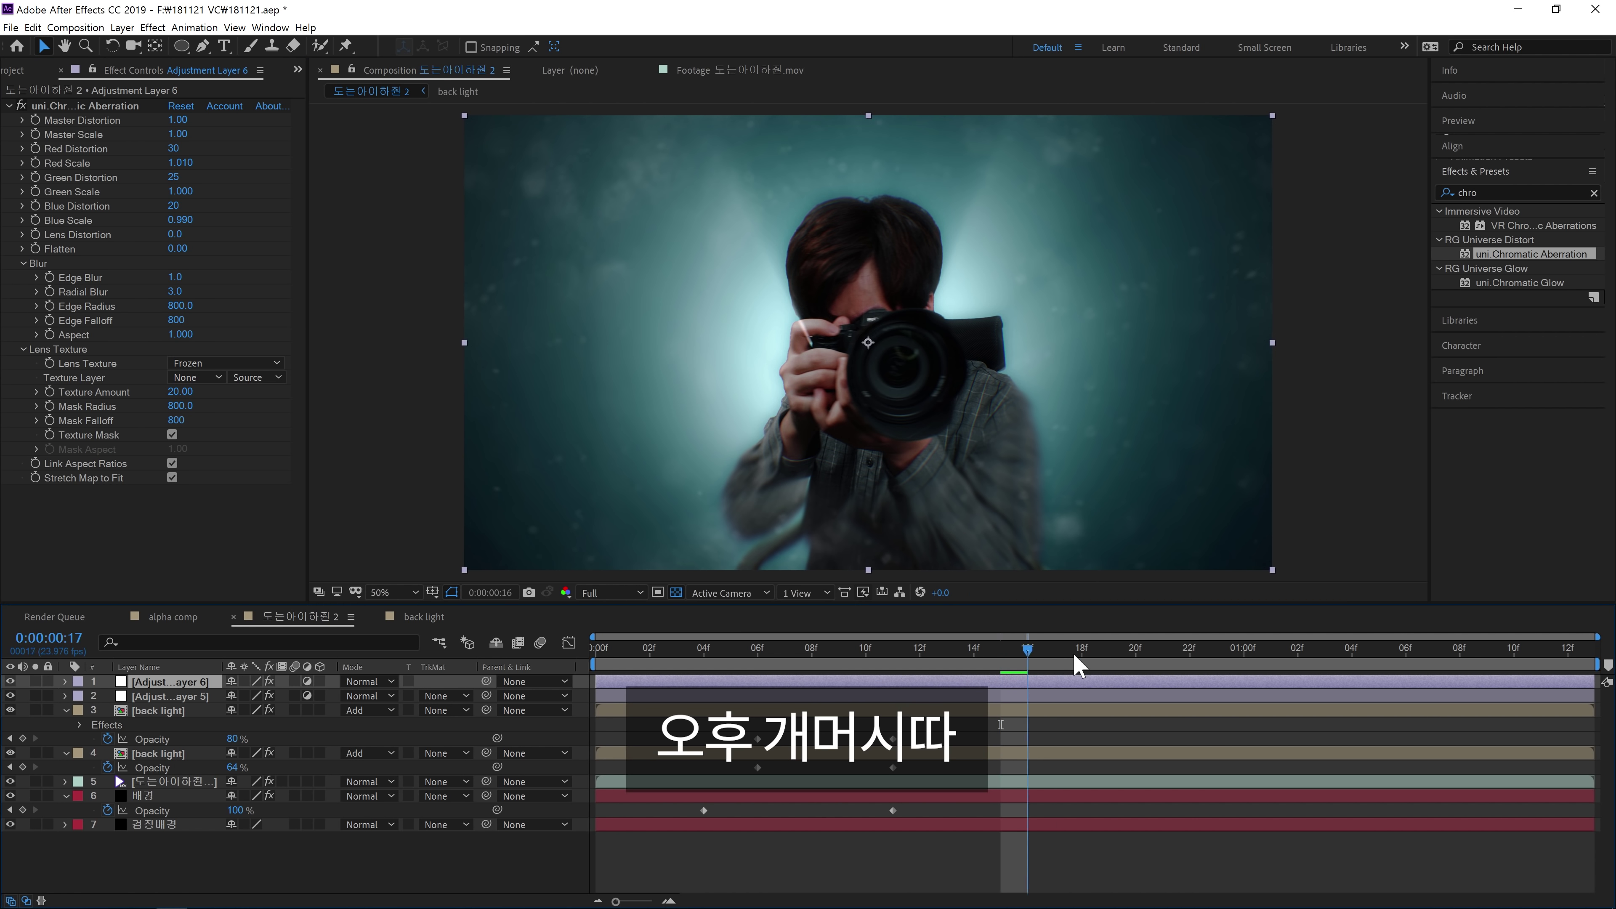
click(1026, 652)
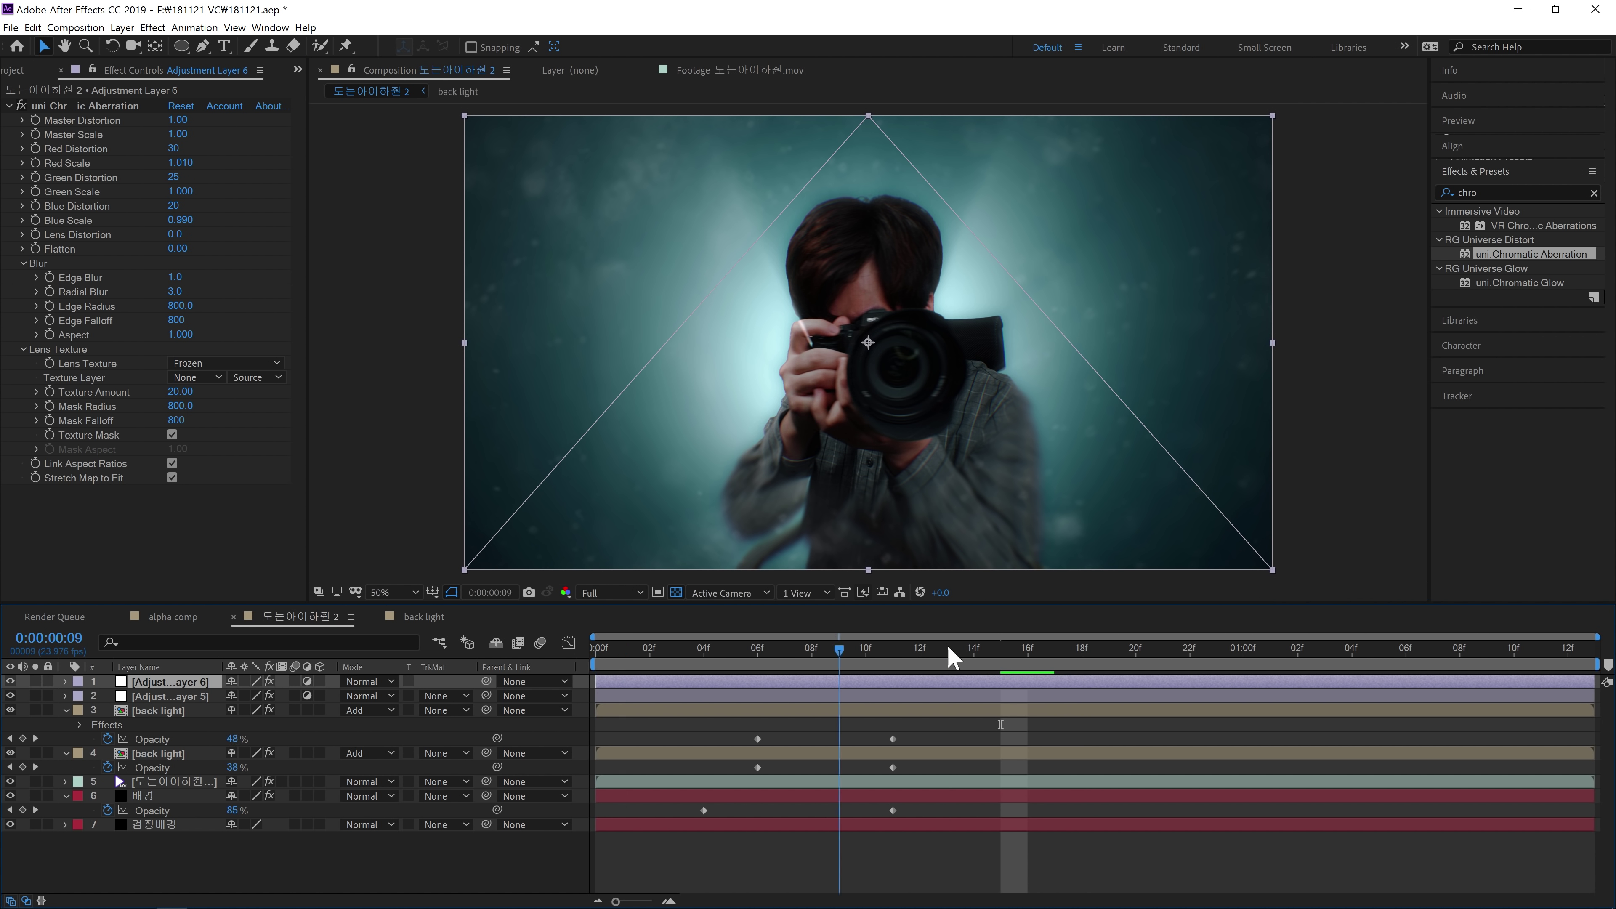
key(s)
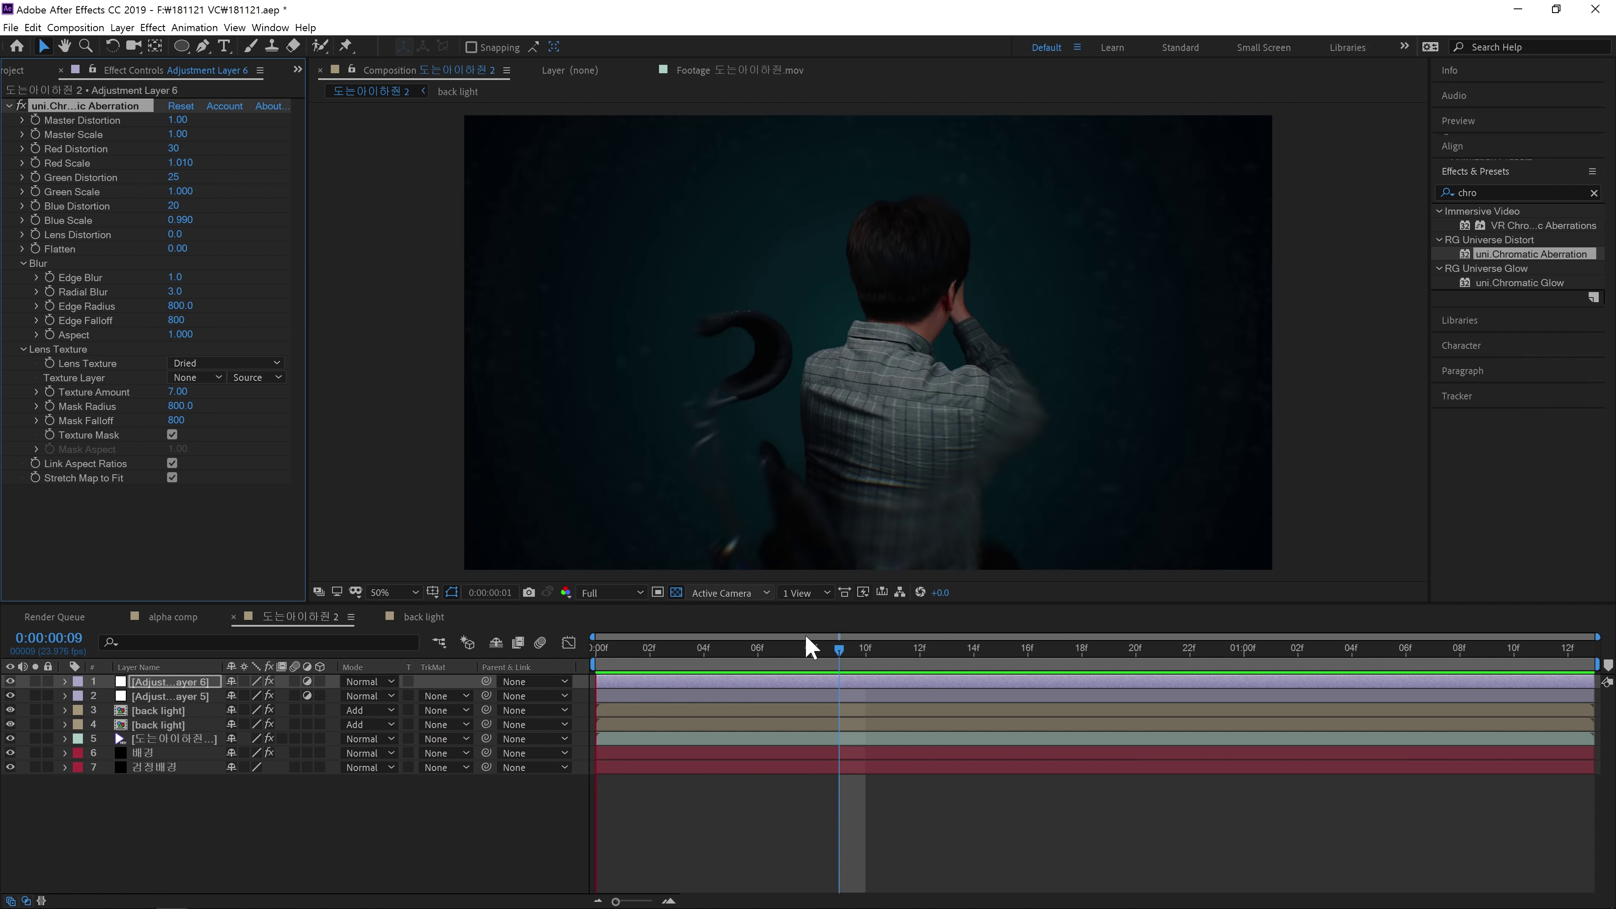
- Create a null object on top of the stack and parent all other layers to it
click(946, 653)
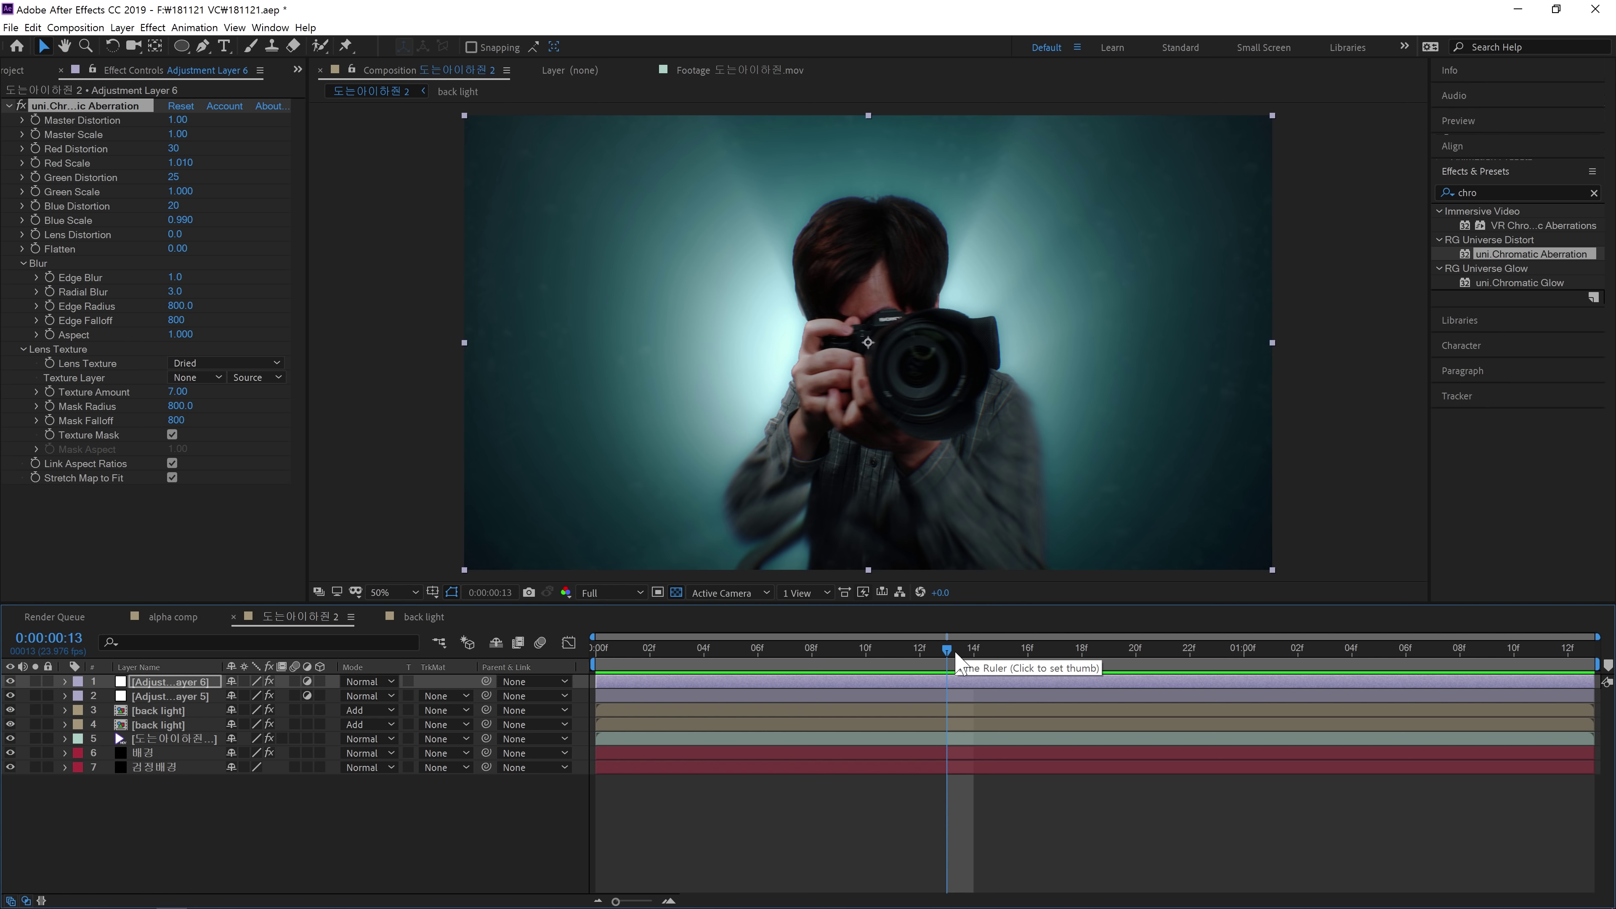
key(ctrl+alt+shift+y)
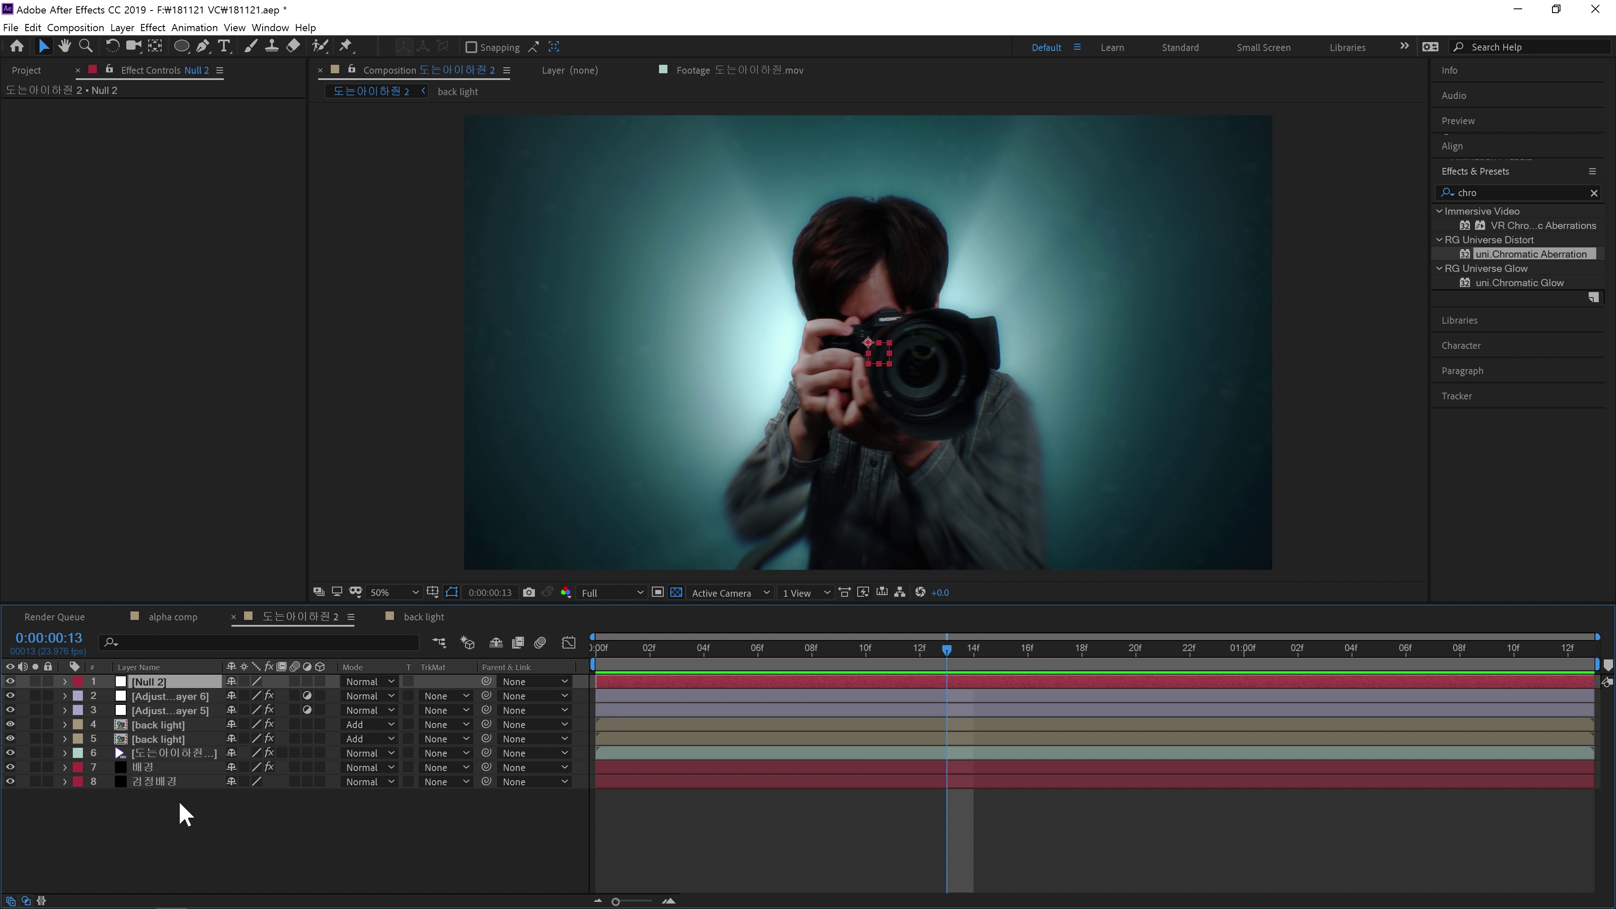
drag(244, 835, 175, 693)
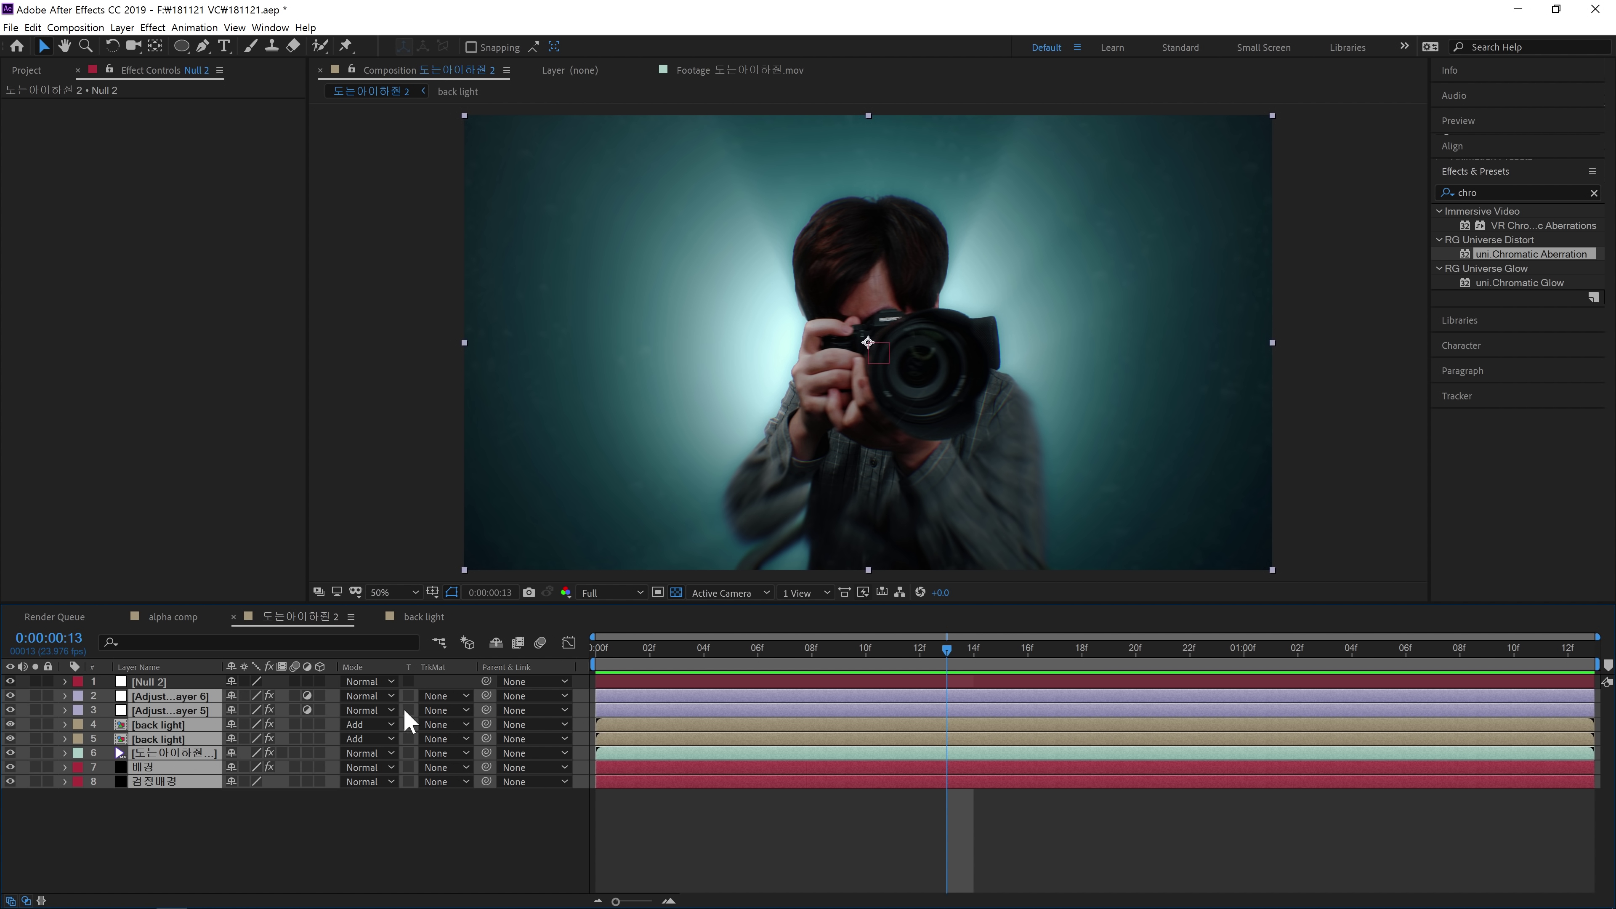
drag(487, 710, 146, 684)
- Keyframe the null's Scale at 100% on frame 0 and at 150% at 0:00:01:12
click(892, 651)
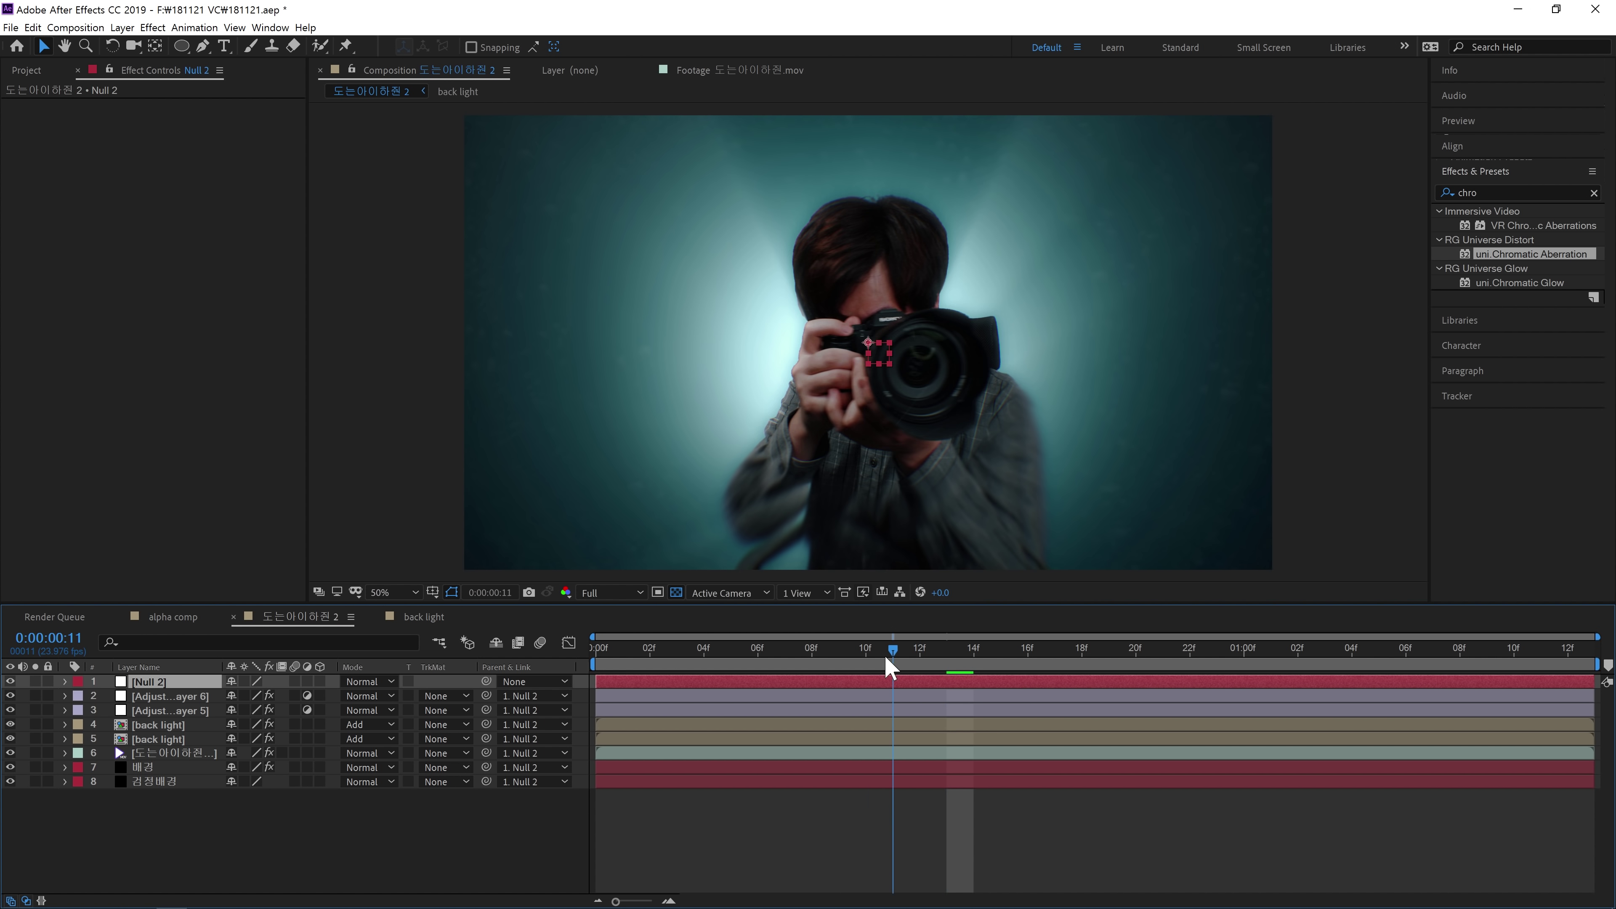
key(Home)
key(s)
drag(618, 654, 414, 667)
click(107, 696)
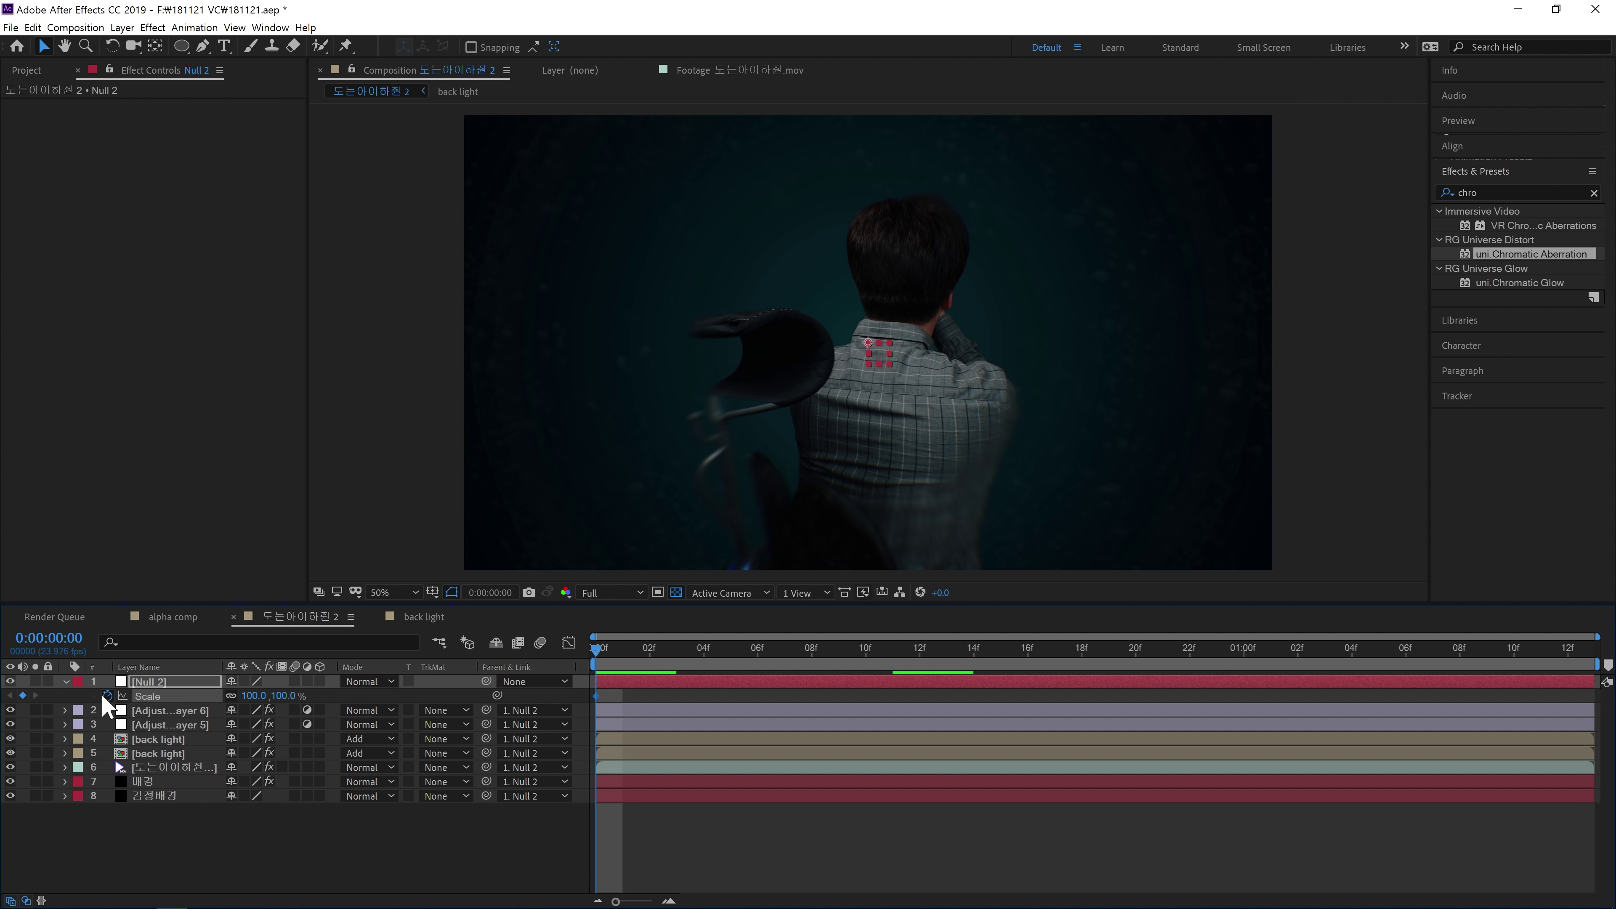
key(space)
key(space)
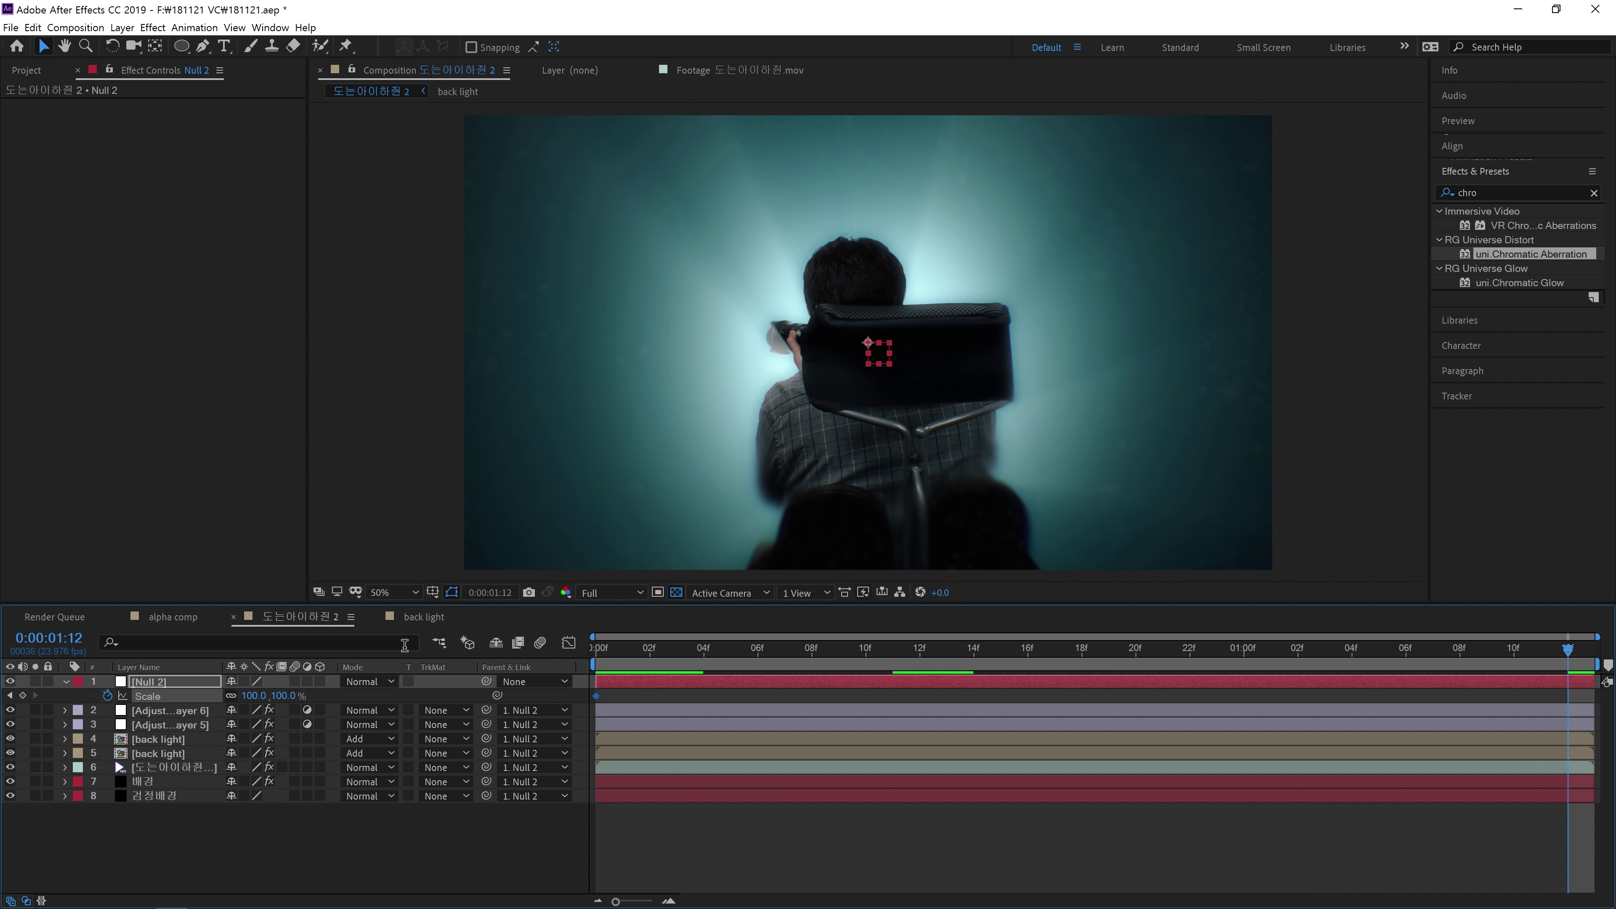
drag(273, 696, 332, 698)
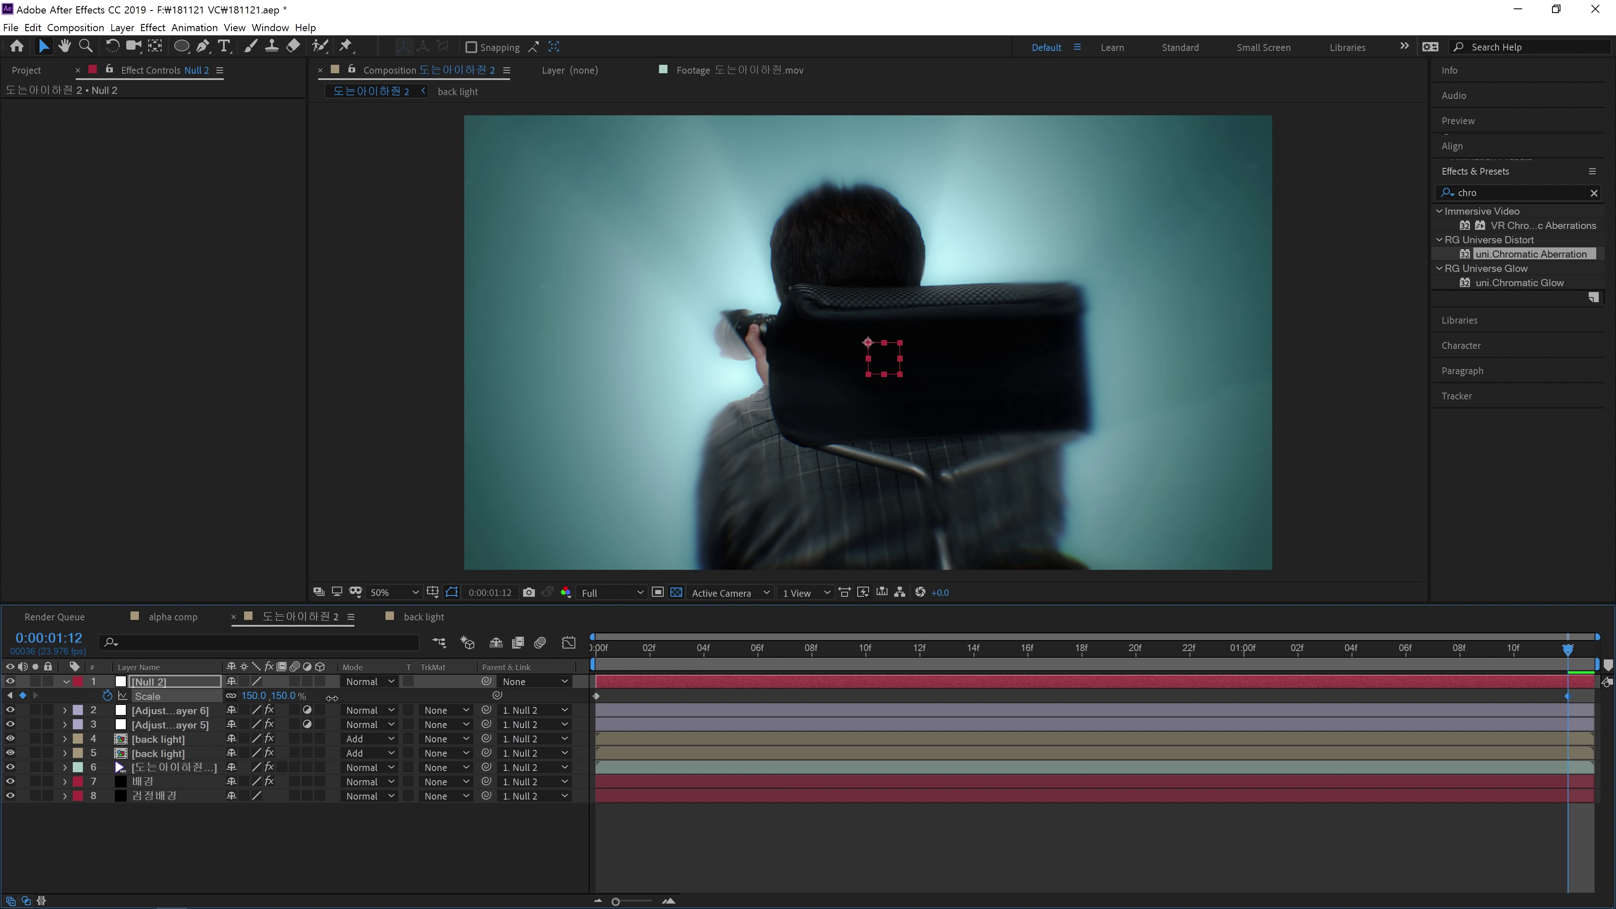
- Add a middle Scale keyframe on the null at frame 5, about 136%, for a fast-then-slow zoom, and preview it
click(569, 643)
click(919, 652)
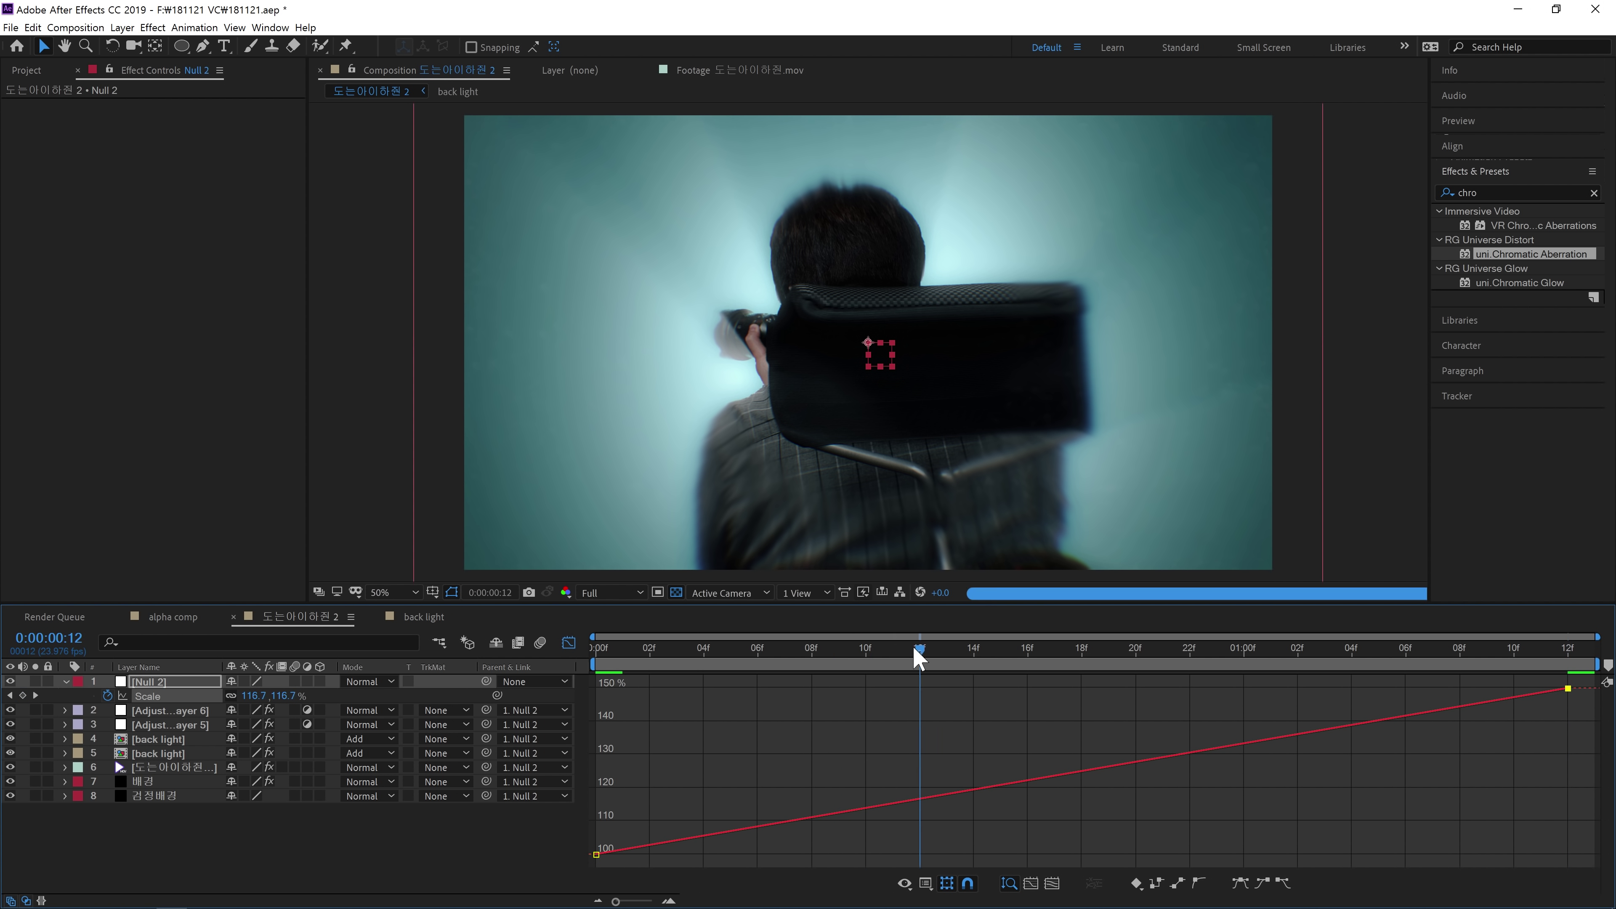
drag(919, 659, 1168, 662)
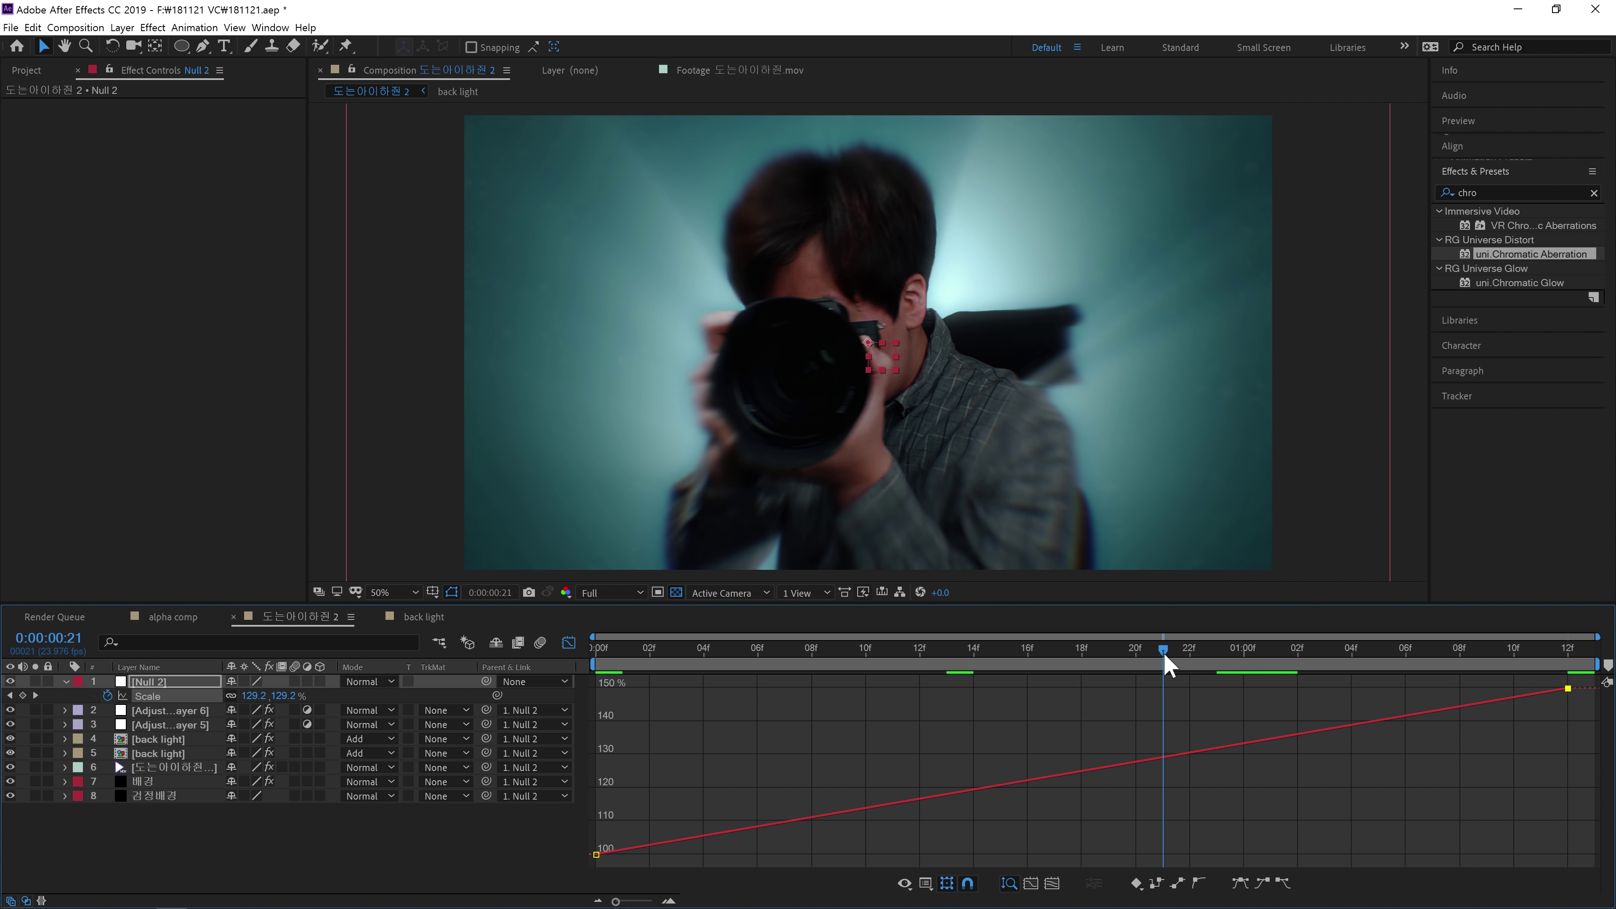
click(23, 695)
drag(1163, 756, 730, 740)
key(Home)
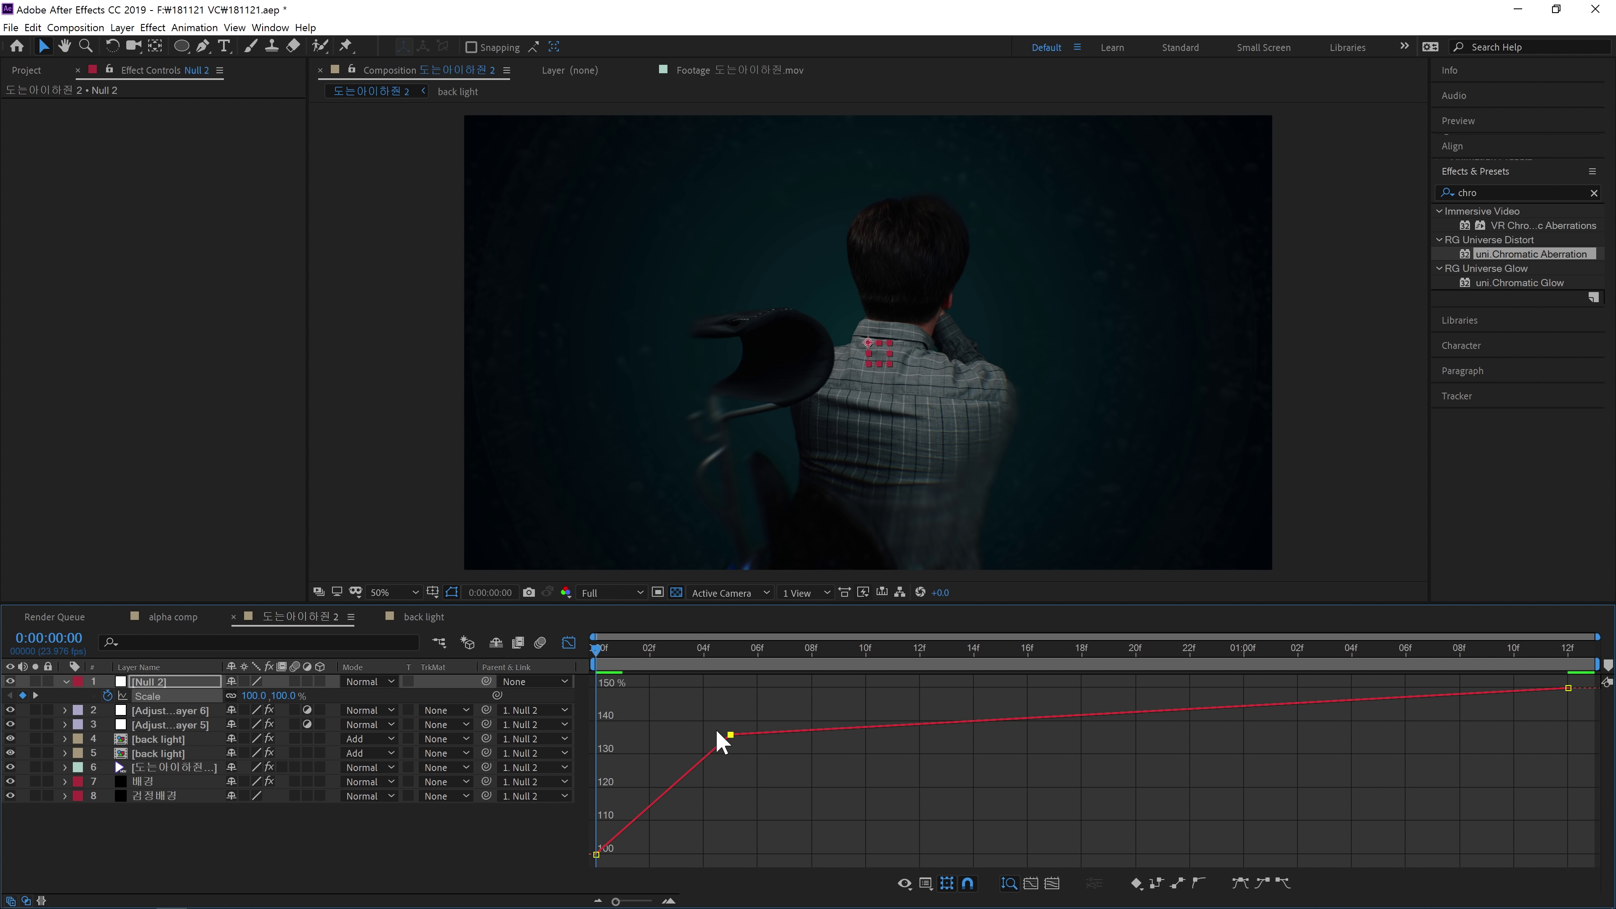
key(space)
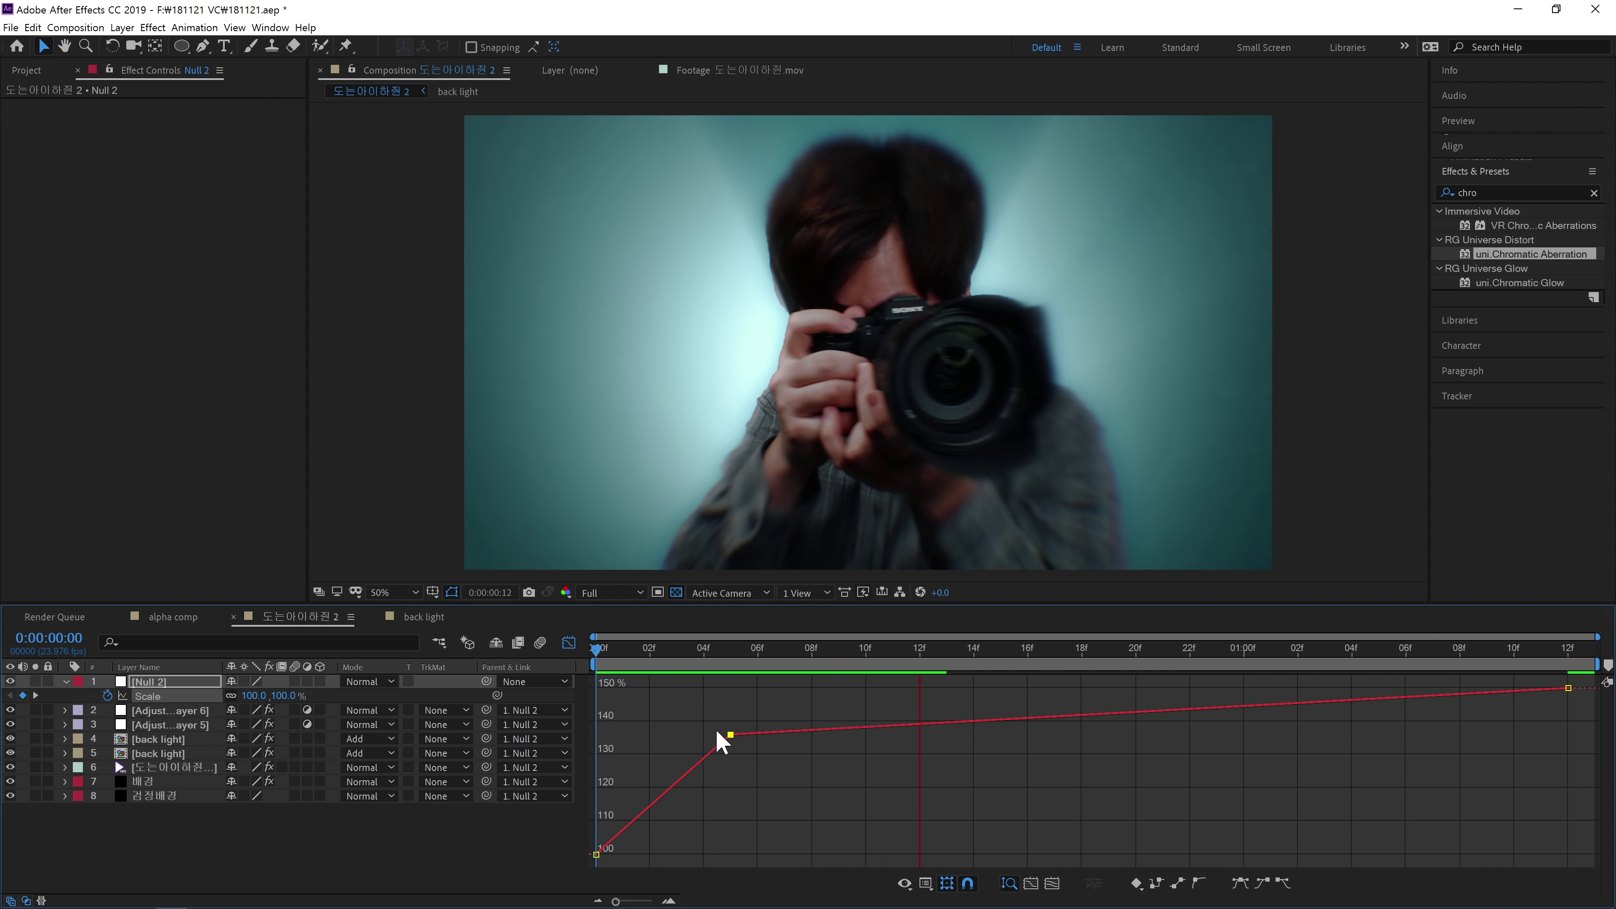
key(space)
click(568, 642)
- Add a black solid on top of the stack at frame 13 and apply the uni.Knoll Light Factory EZ effect to it
drag(1021, 658, 948, 692)
click(935, 817)
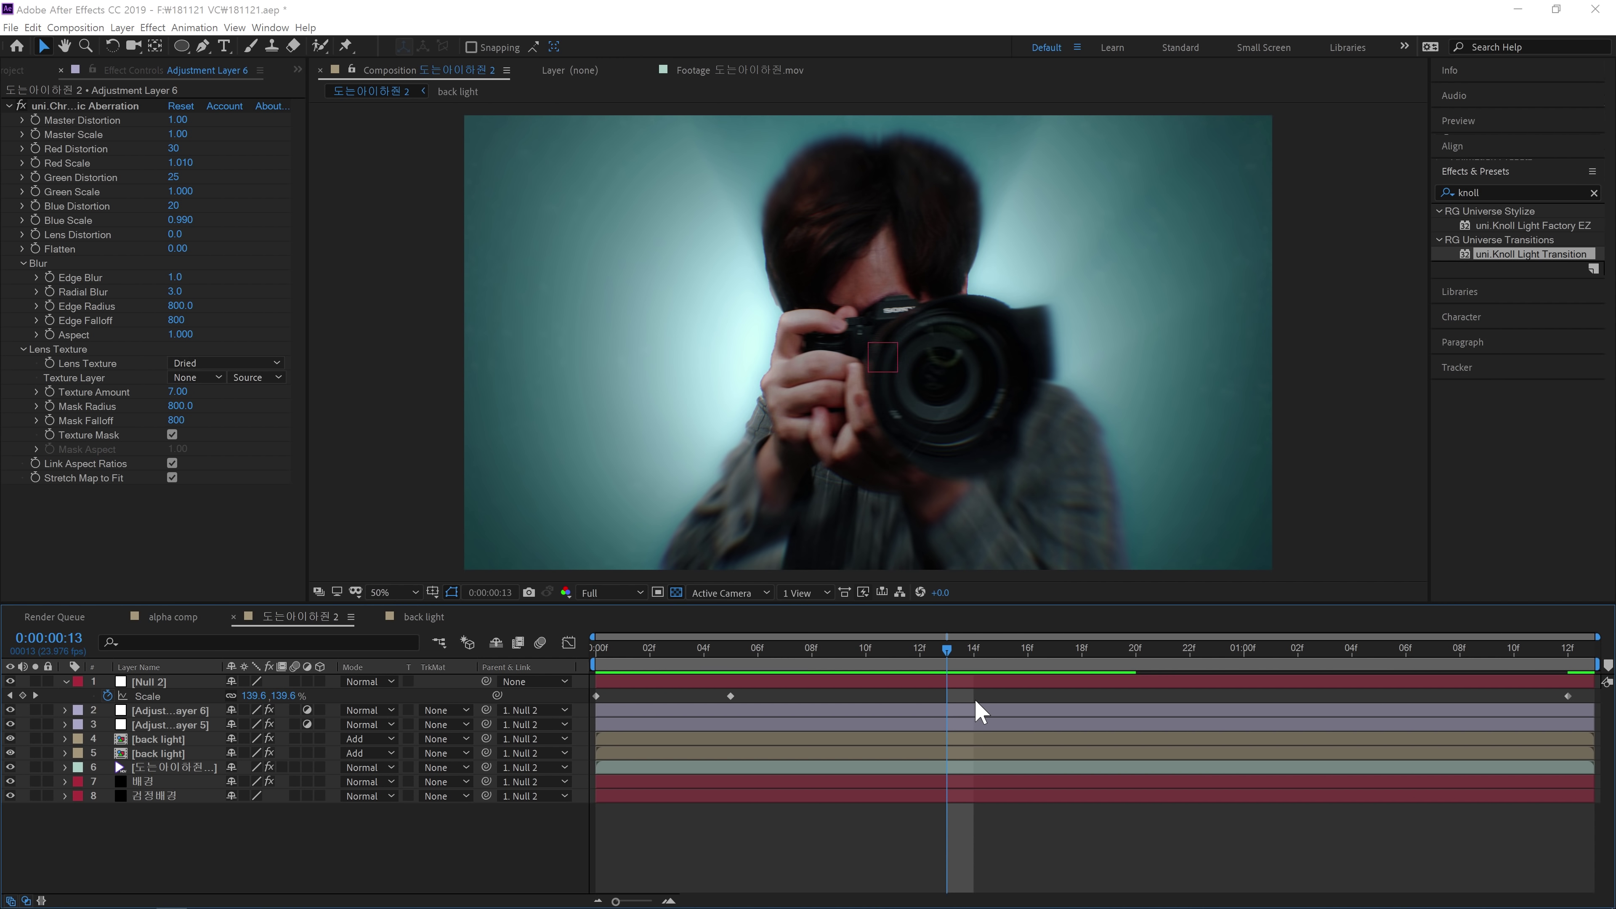
key(ctrl+z)
drag(1551, 256, 1191, 373)
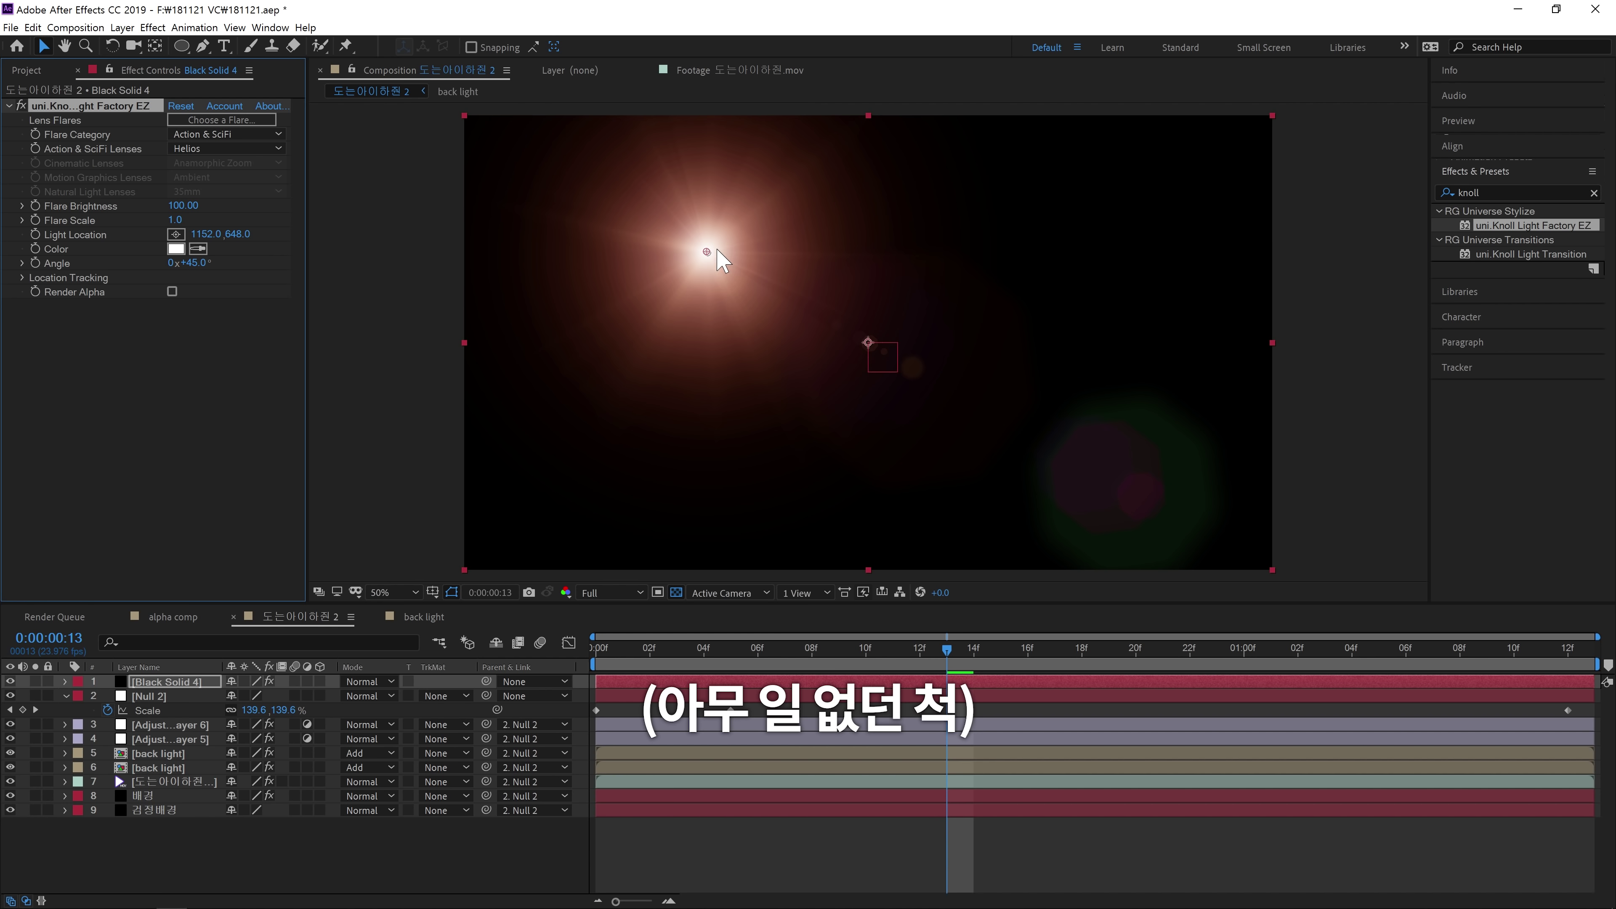
- Set the flare's Light Location to -294, 1030, outside the frame, and choose the Vortex Bright flare preset
drag(706, 252, 404, 341)
click(229, 121)
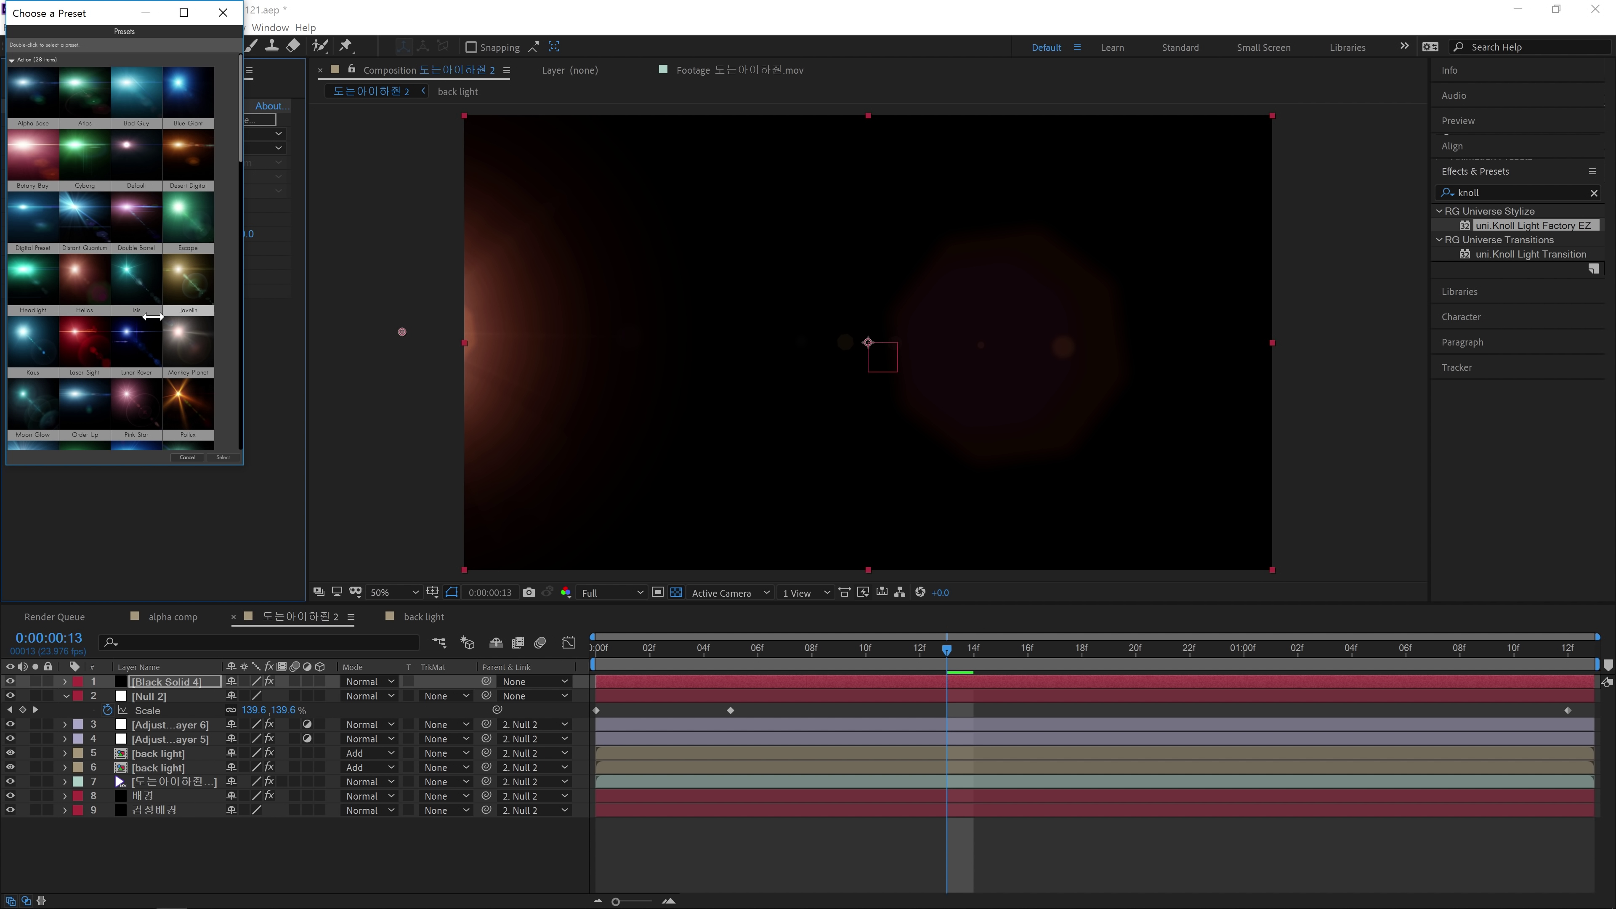
scroll(153, 394, down, 1)
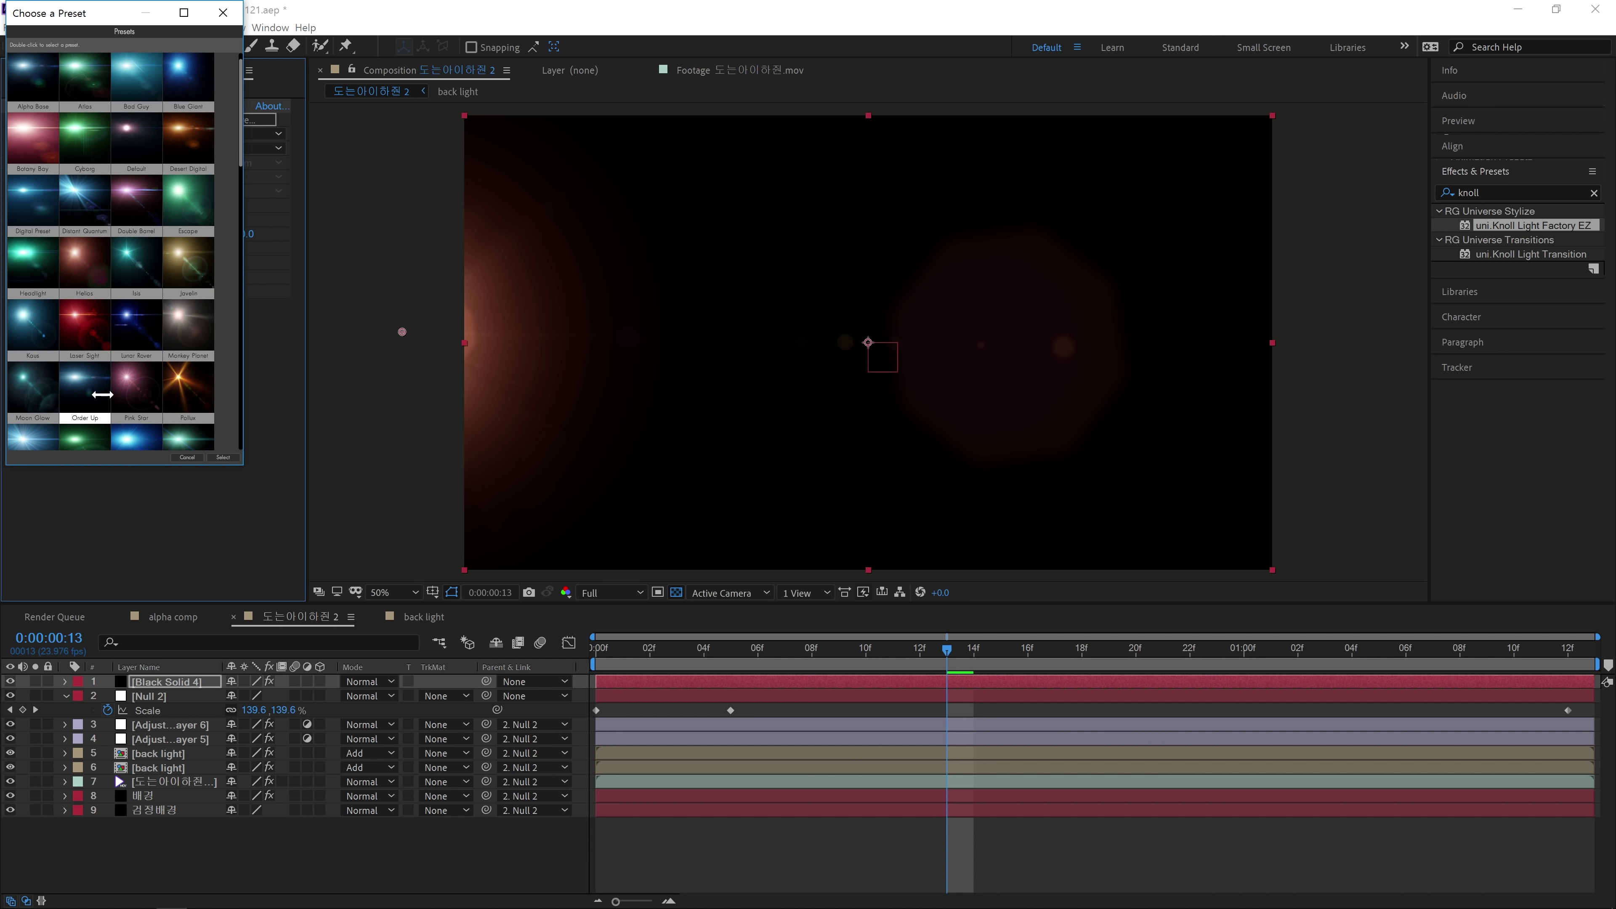
scroll(172, 424, down, 1)
double_click(174, 426)
- Set the flare solid's blending mode to Add and its Flare Brightness to 126
click(369, 681)
click(372, 204)
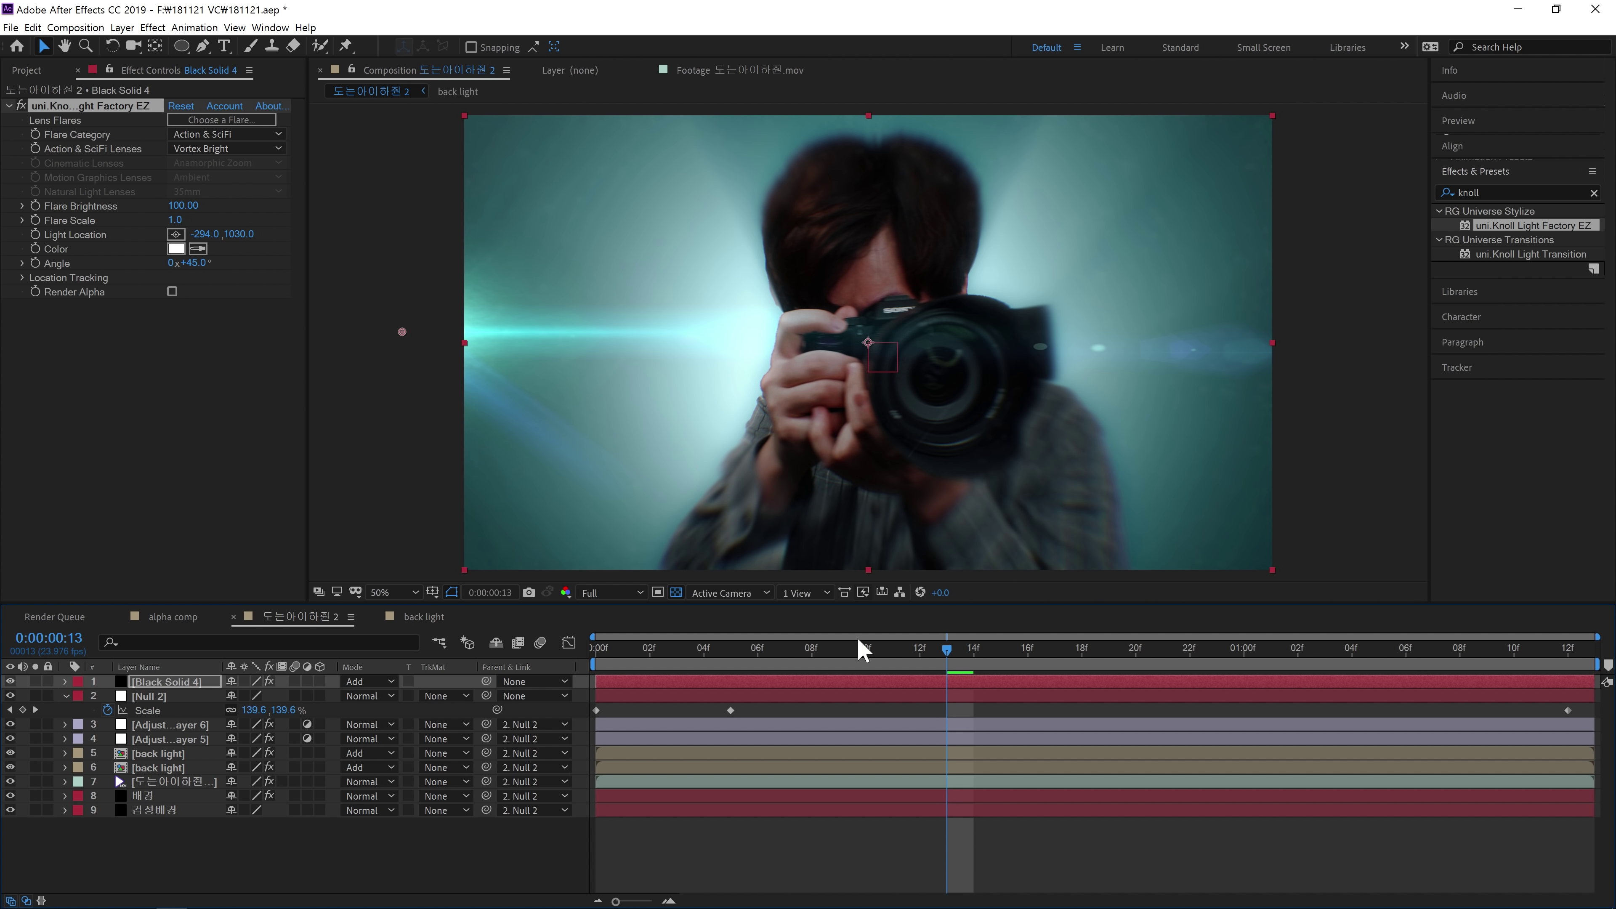
drag(178, 205, 189, 205)
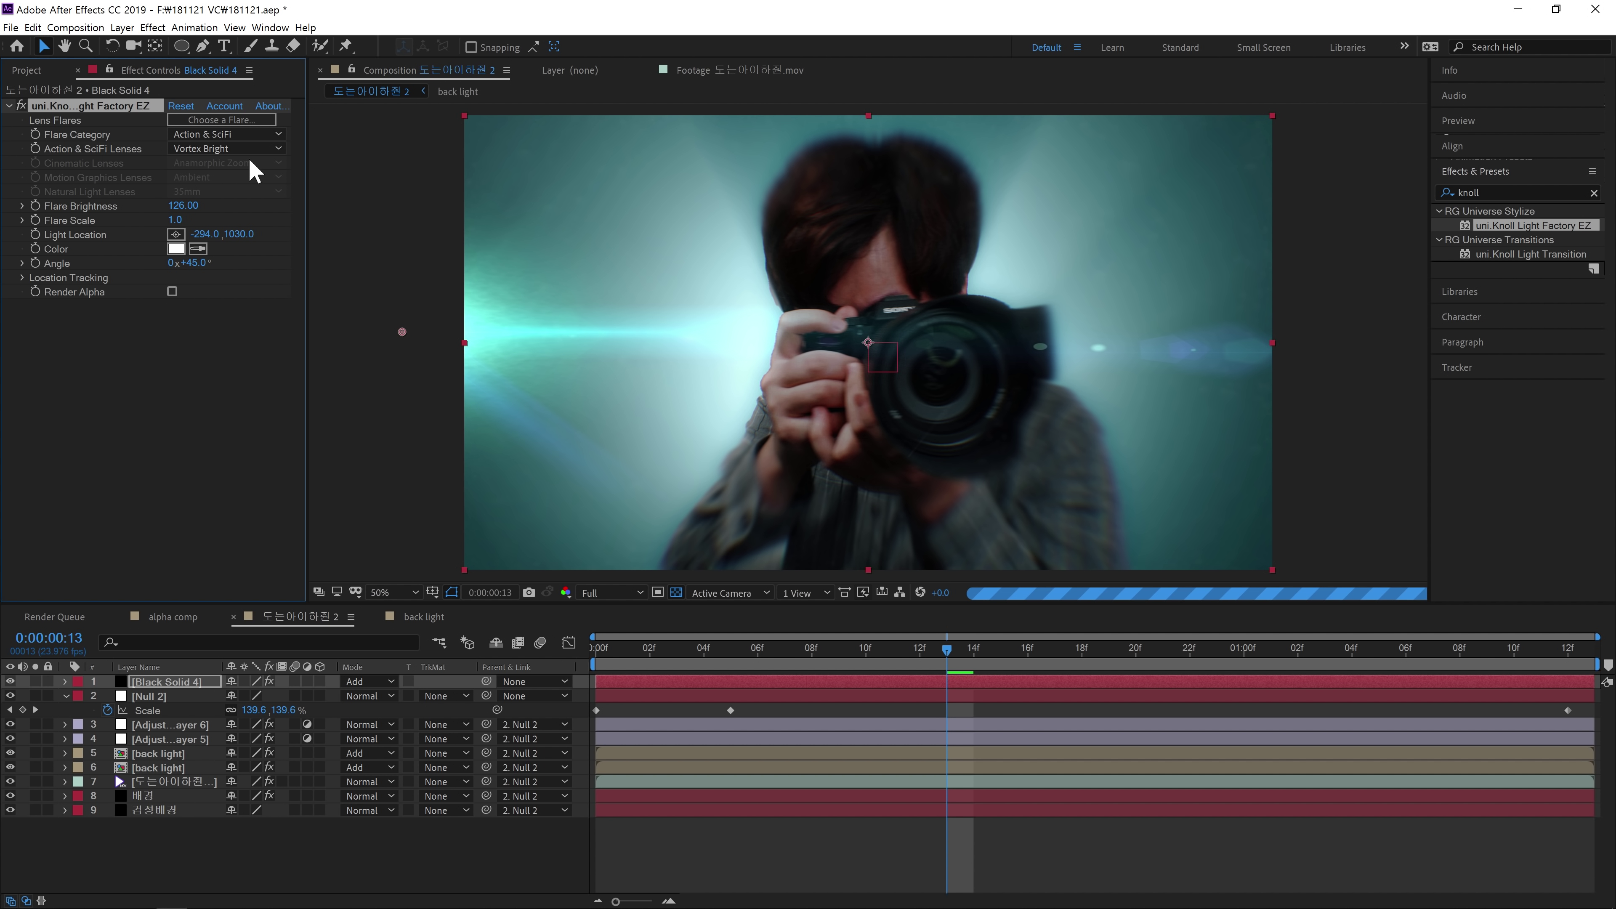
- Keyframe the flare's Light Location from -372, 716 across the whole clip and its Flare Brightness from frame 5 to 126 at frame 11, and preview
drag(402, 331, 385, 266)
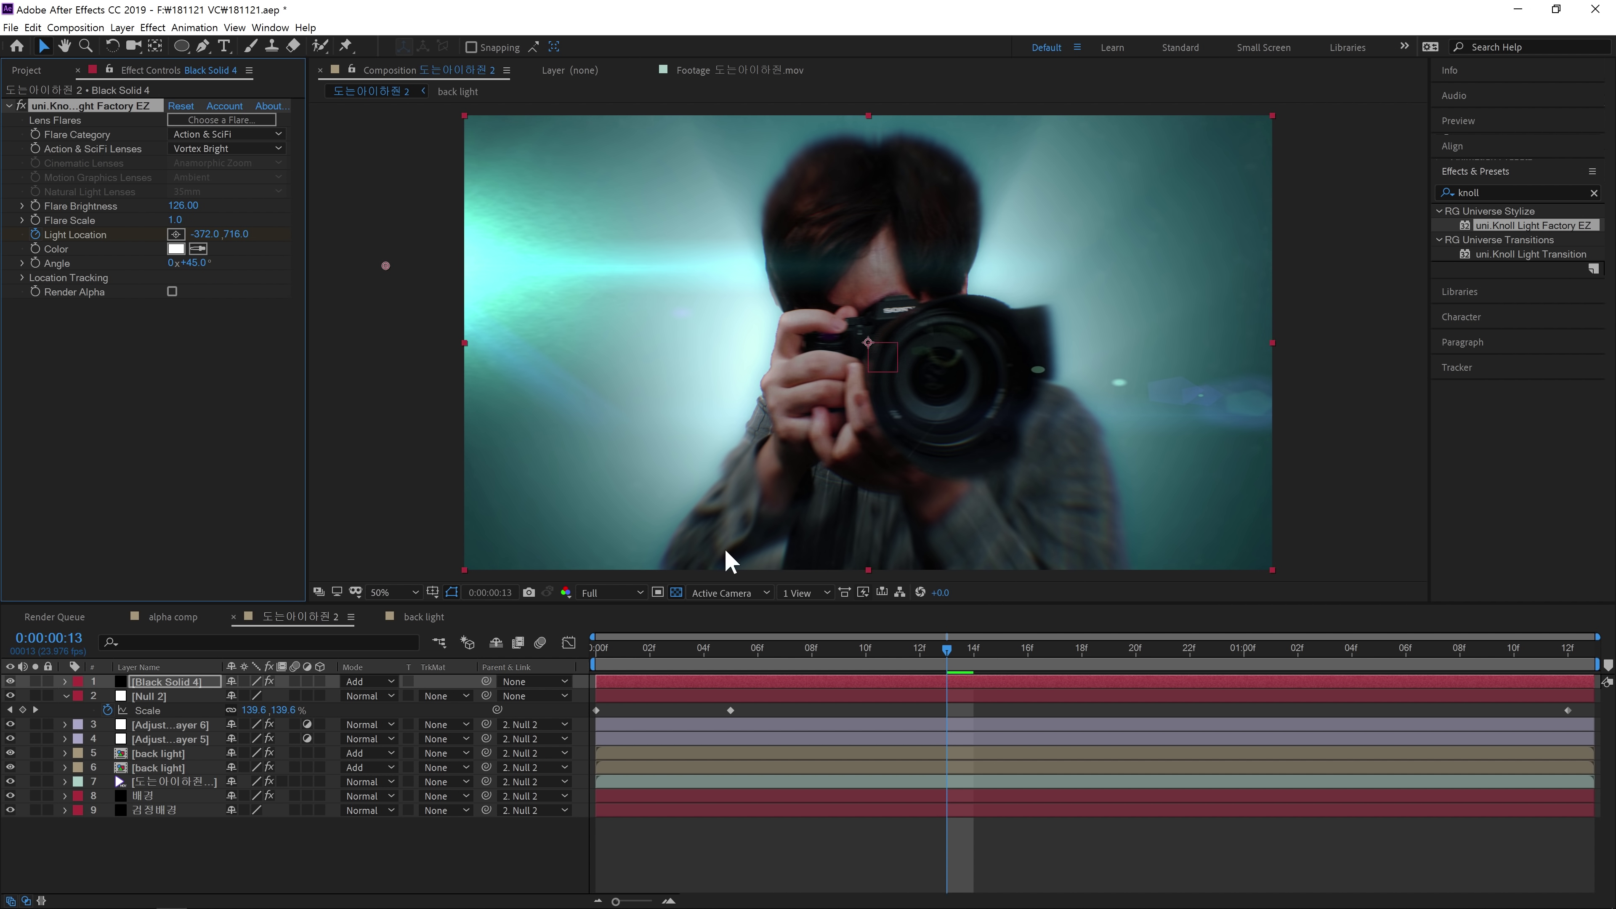
key(u)
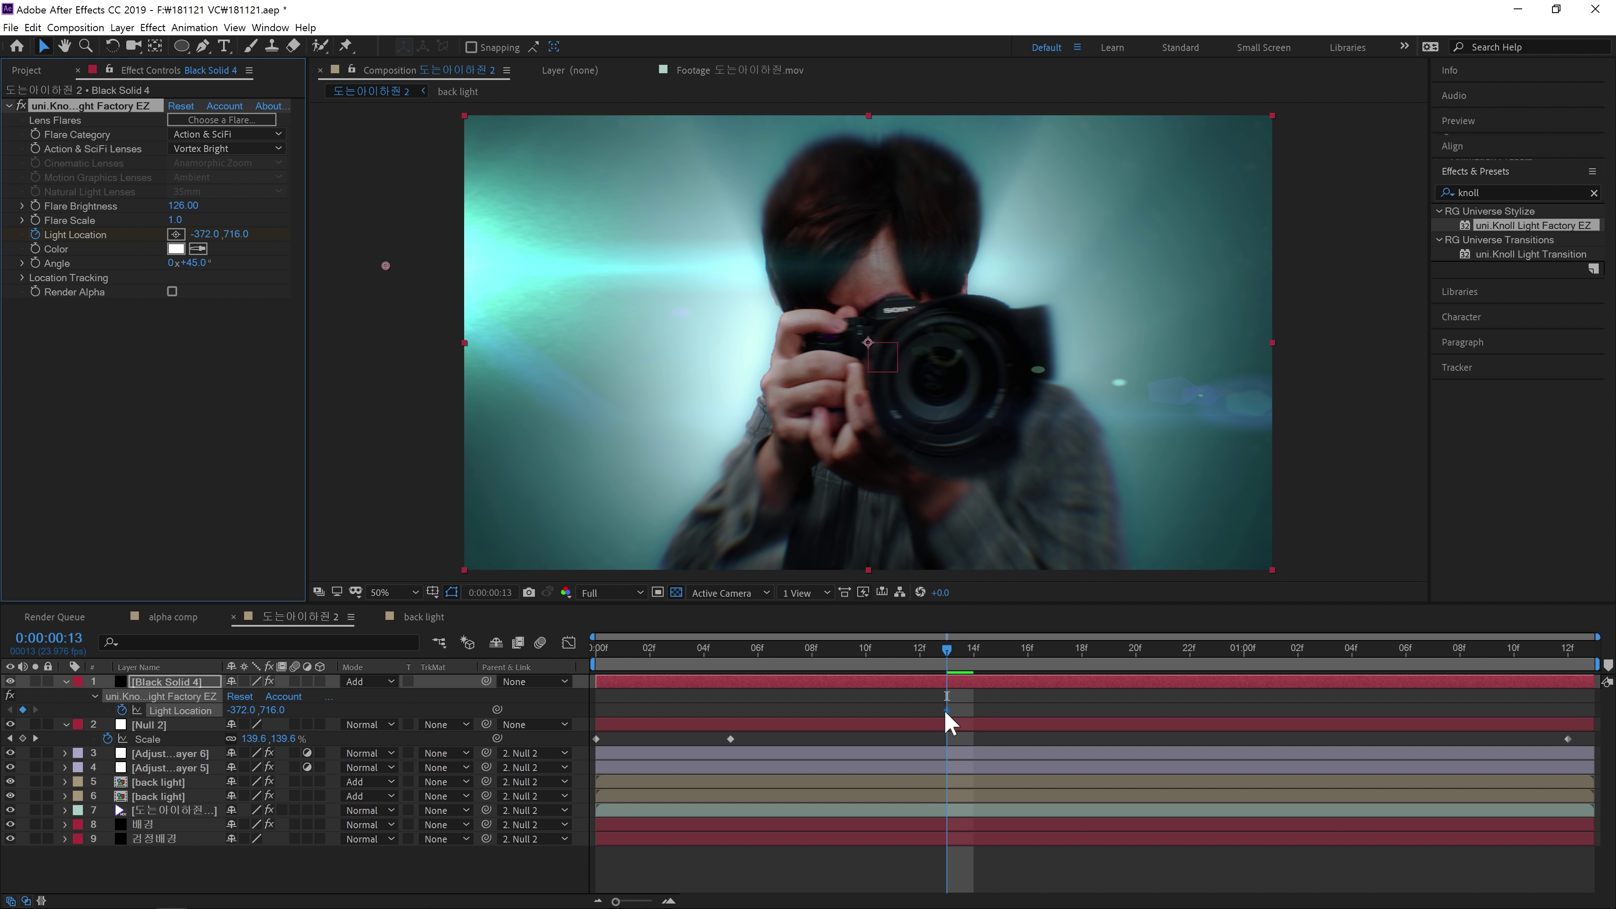
drag(913, 661, 1487, 655)
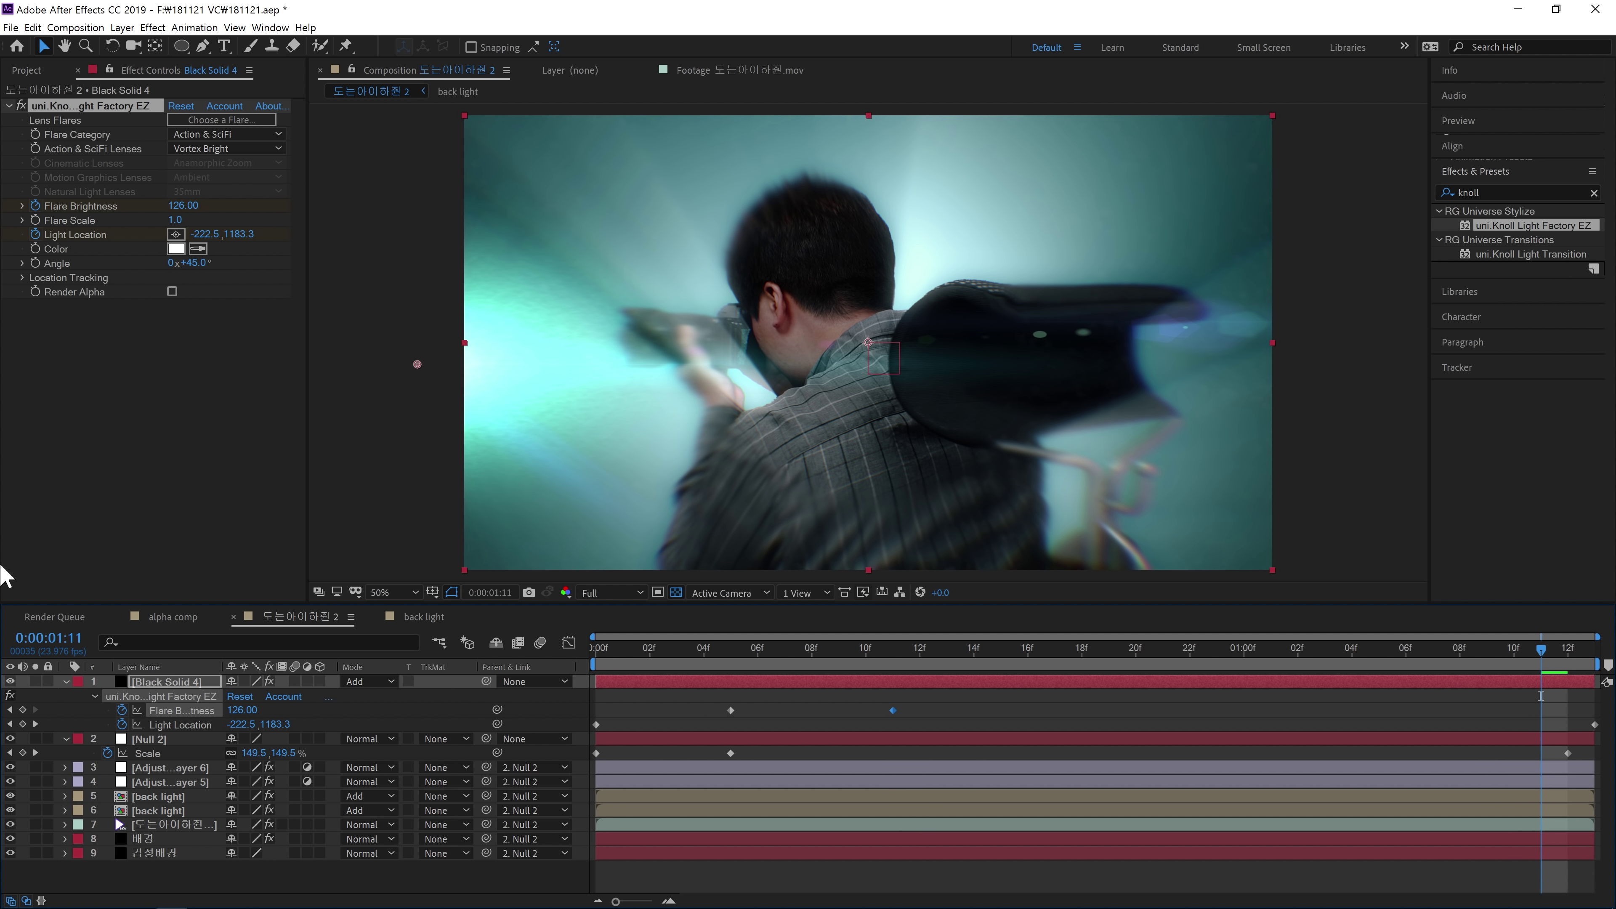
key(space)
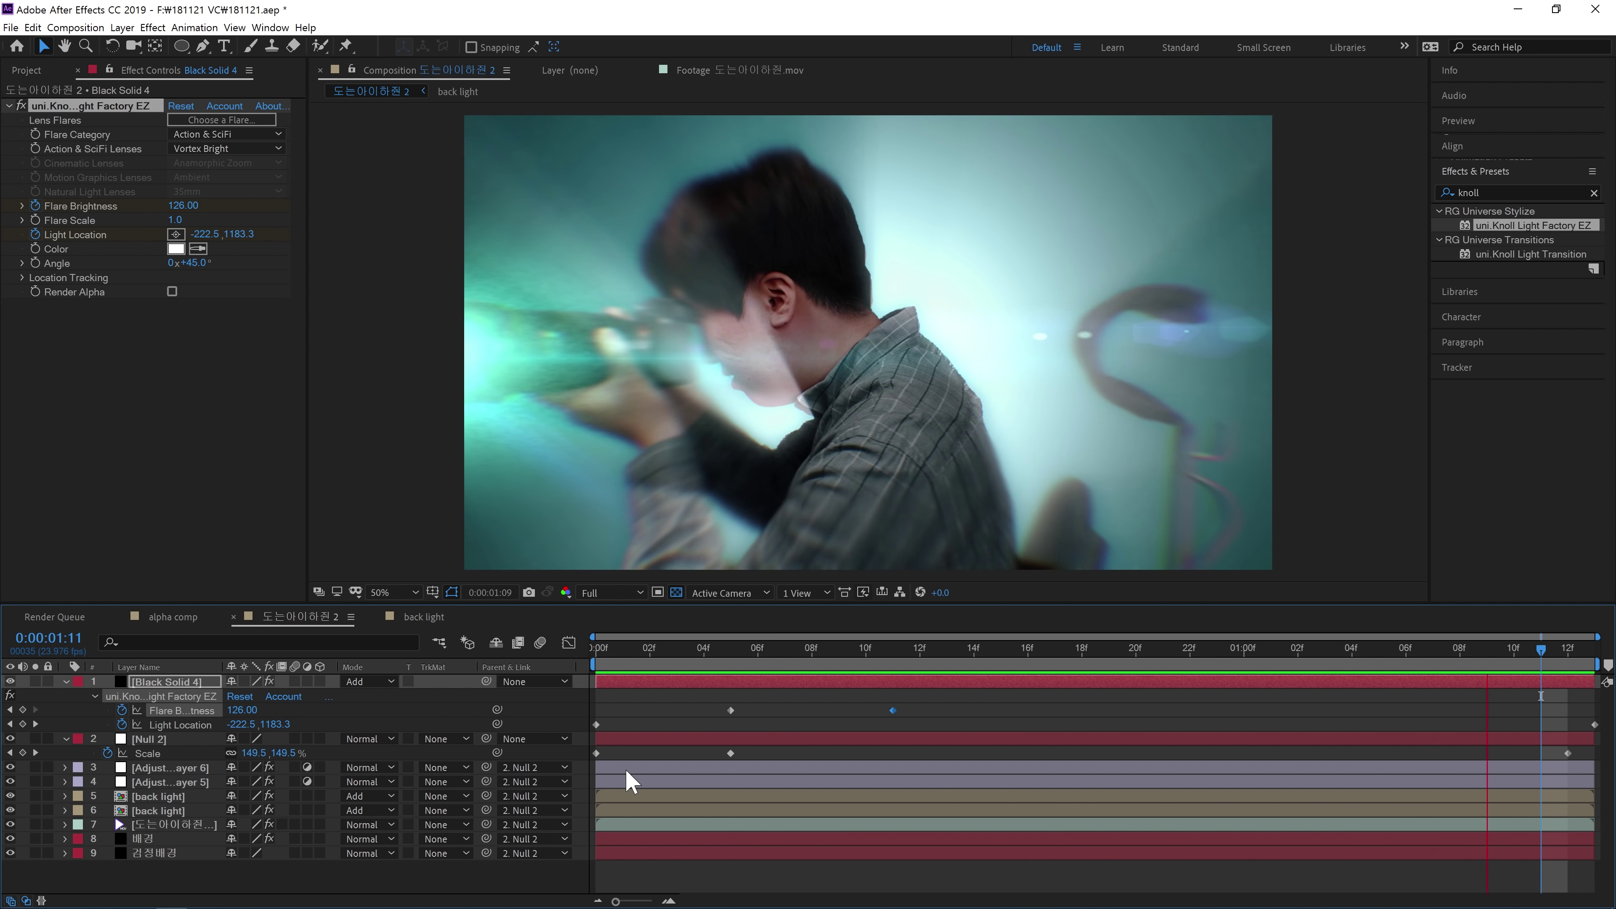
click(969, 711)
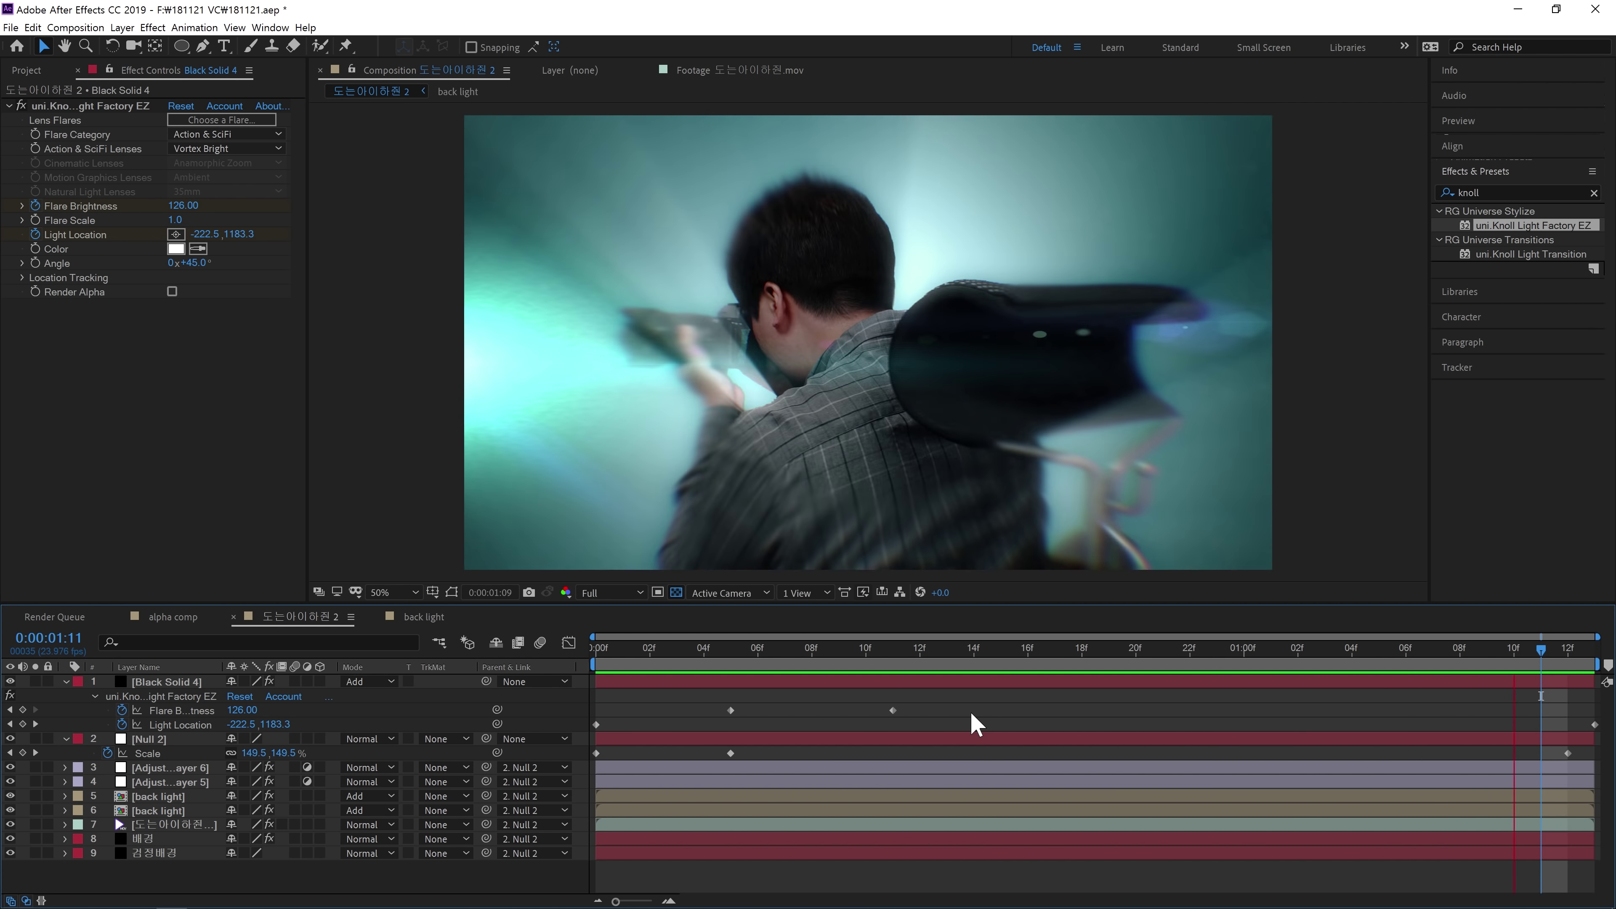